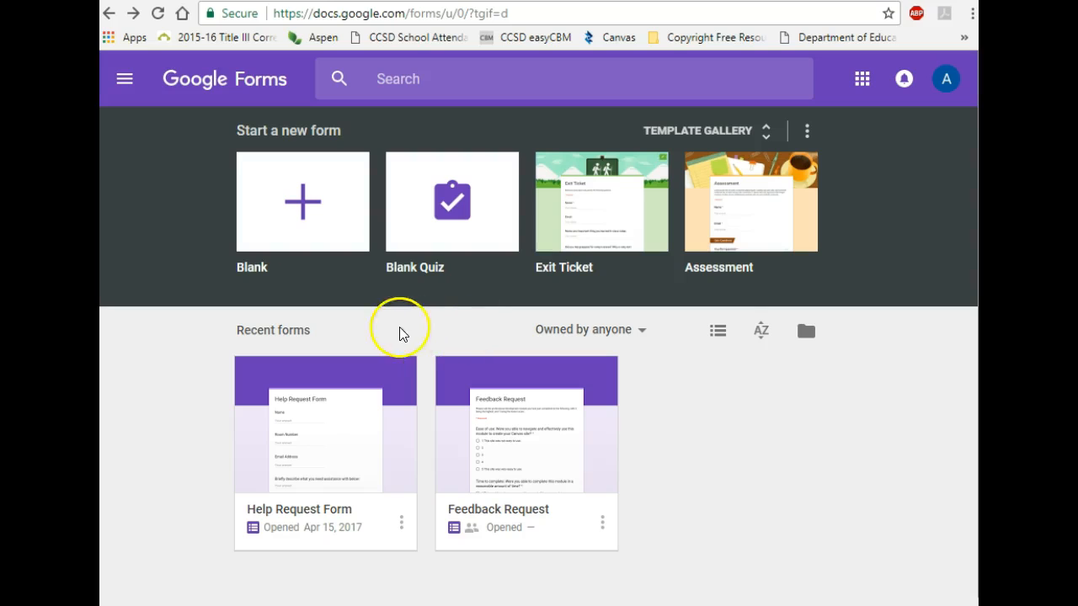
# Step: Create a blank form and replace 'Untitled form' with the title 'Sub Sandwich Order'
pyautogui.click(303, 212)
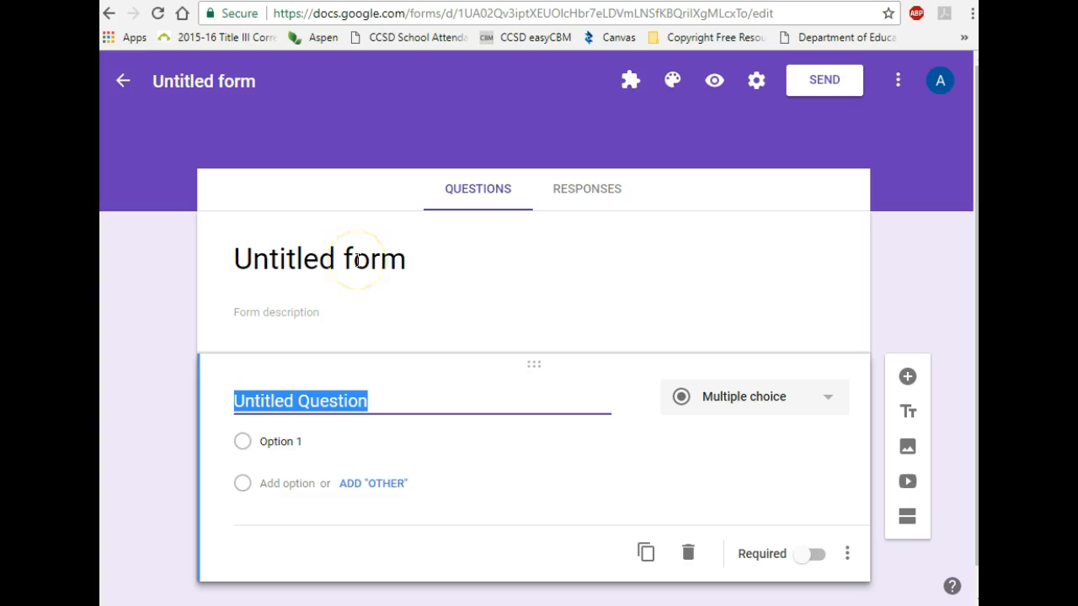
pyautogui.click(357, 262)
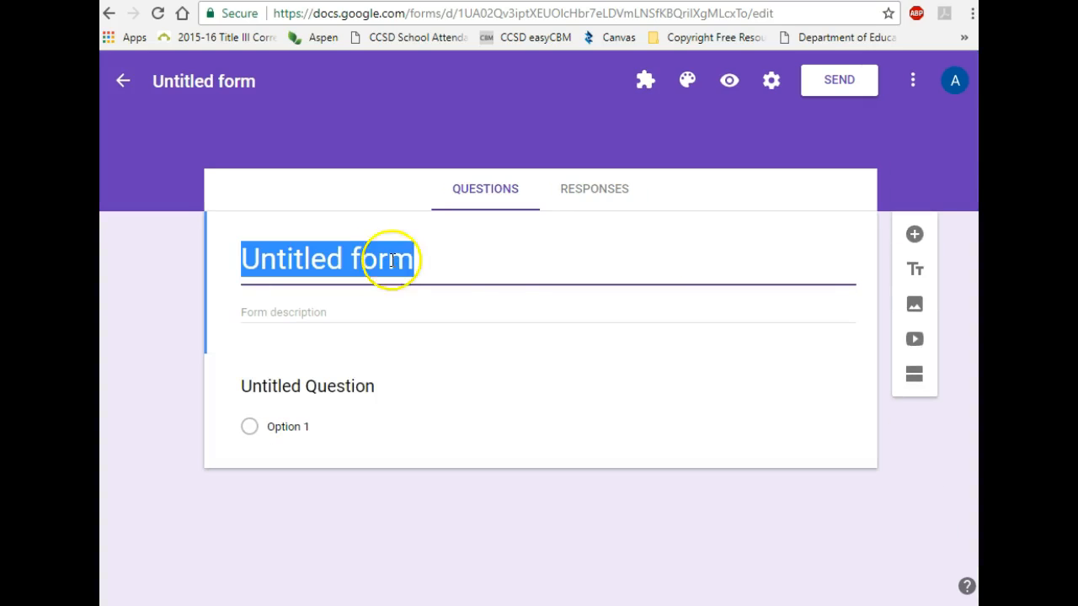
pyautogui.press('BackSpace')
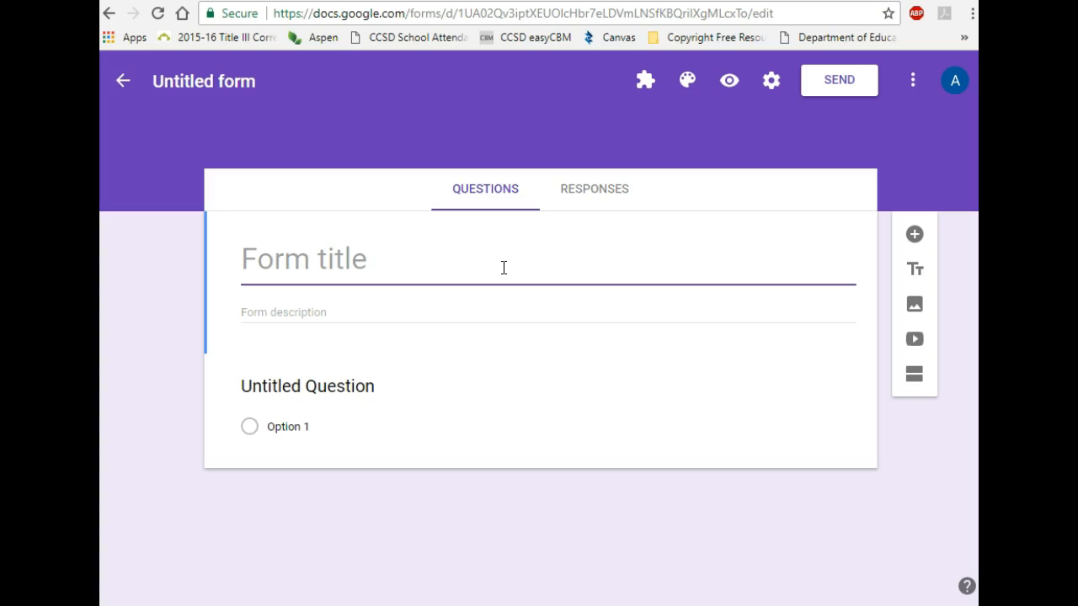
pyautogui.write('Sub Sa')
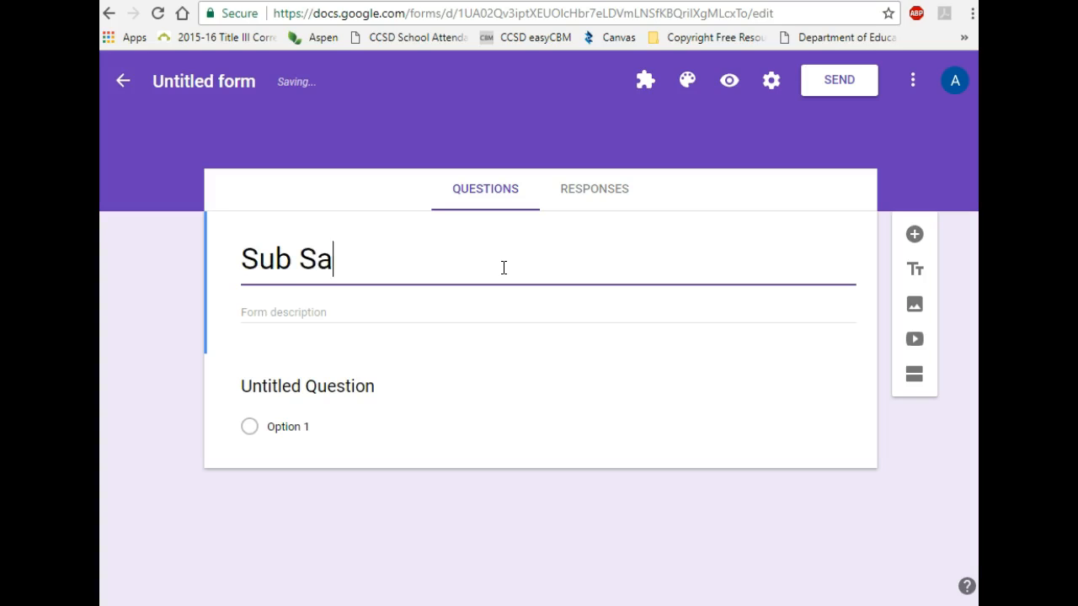
pyautogui.write('ndwich Order')
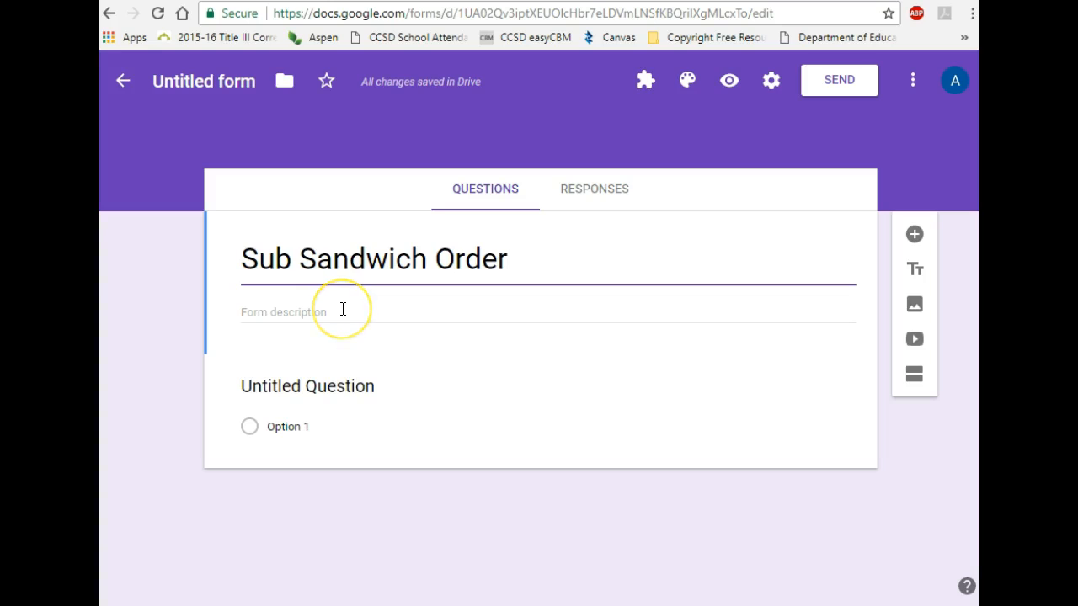
# Step: Paste the description of the $7.00 6" sub, 22 oz. drink and chips order
pyautogui.click(322, 313)
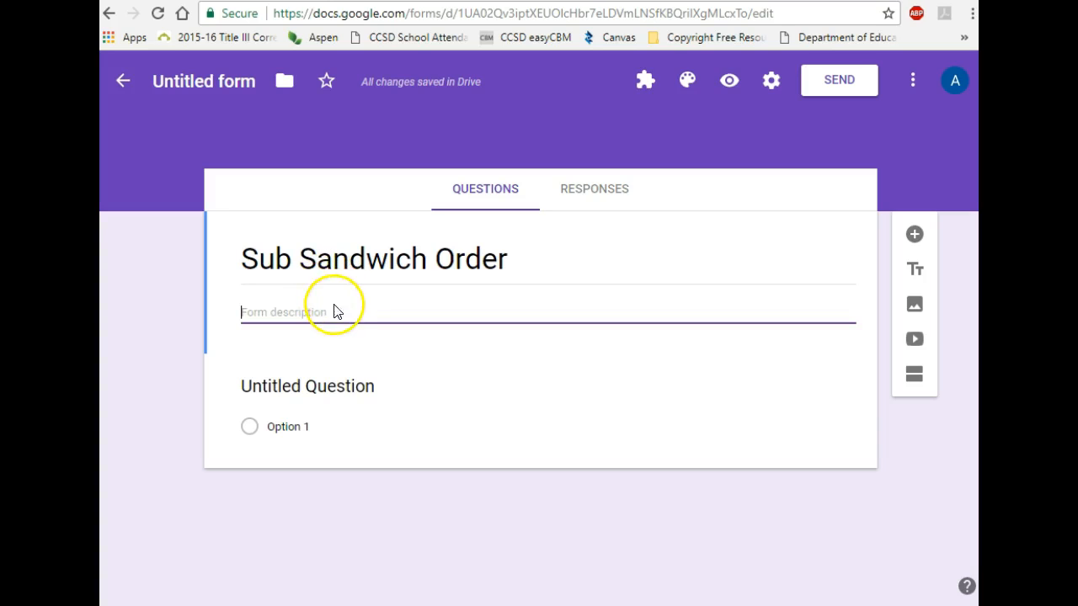
pyautogui.write('Your order will include: one 6" sub sandwich, one 22 oz. drink, and one bag of chips for $7.00. You may choose optional upgrade items at the end of this survey.')
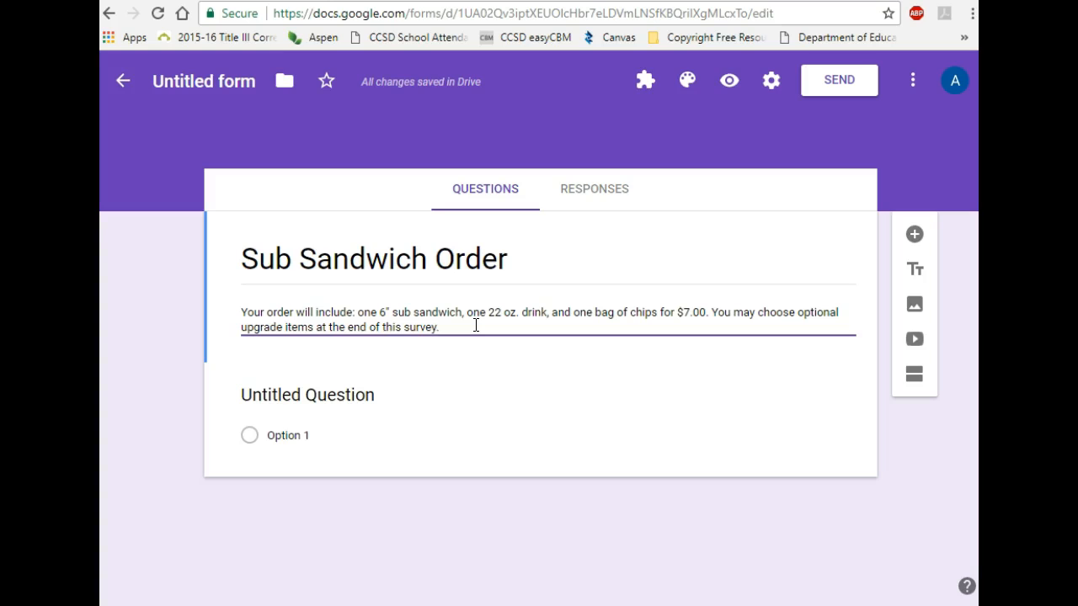
pyautogui.click(498, 321)
pyautogui.click(345, 398)
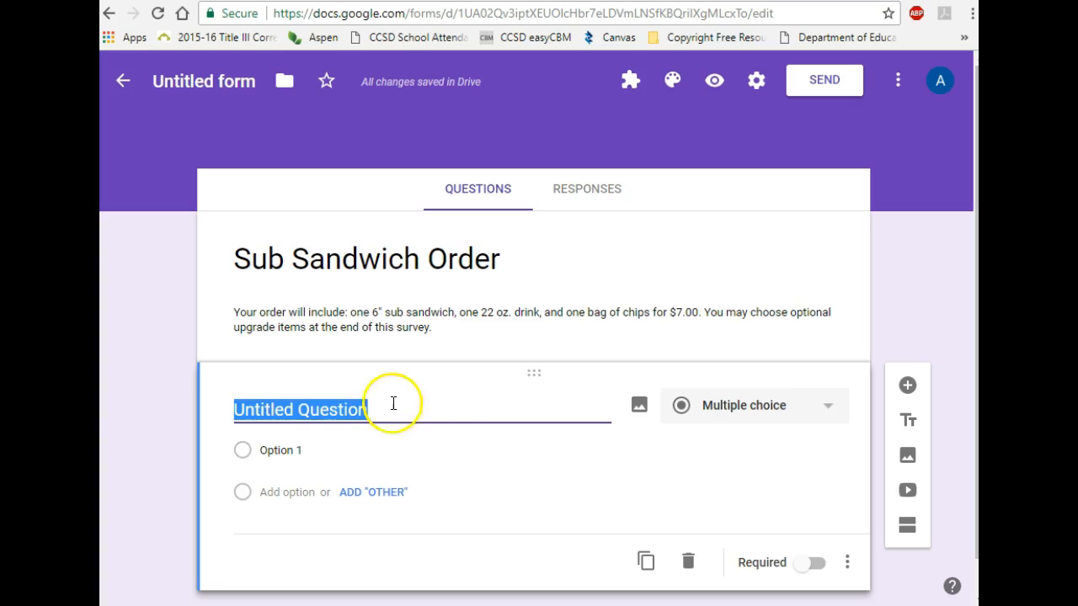
# Step: Change the first question's type to Short answer
pyautogui.click(814, 369)
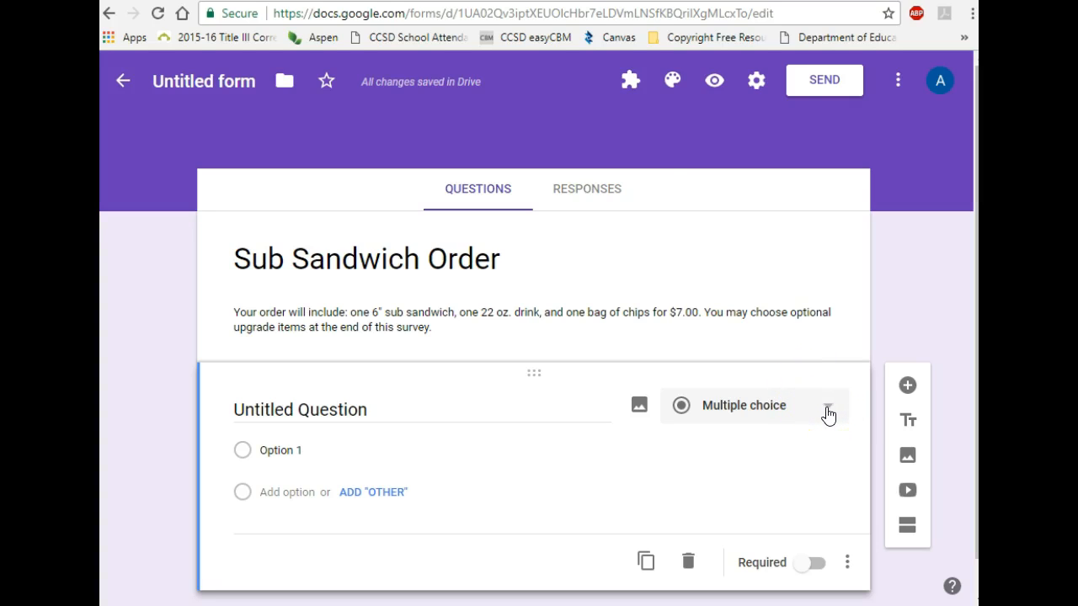
pyautogui.click(828, 412)
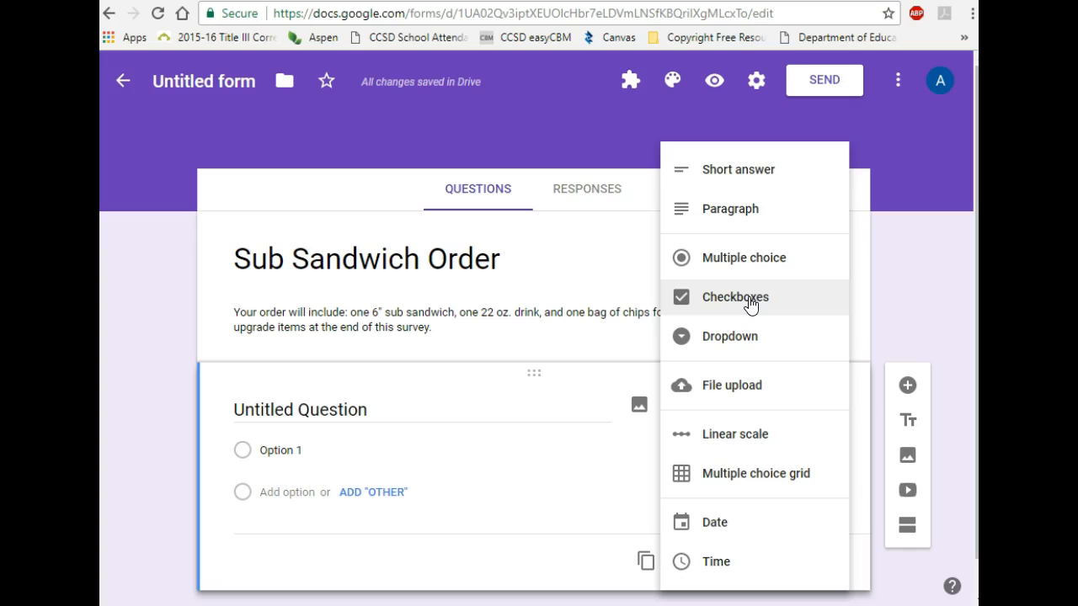
pyautogui.click(749, 337)
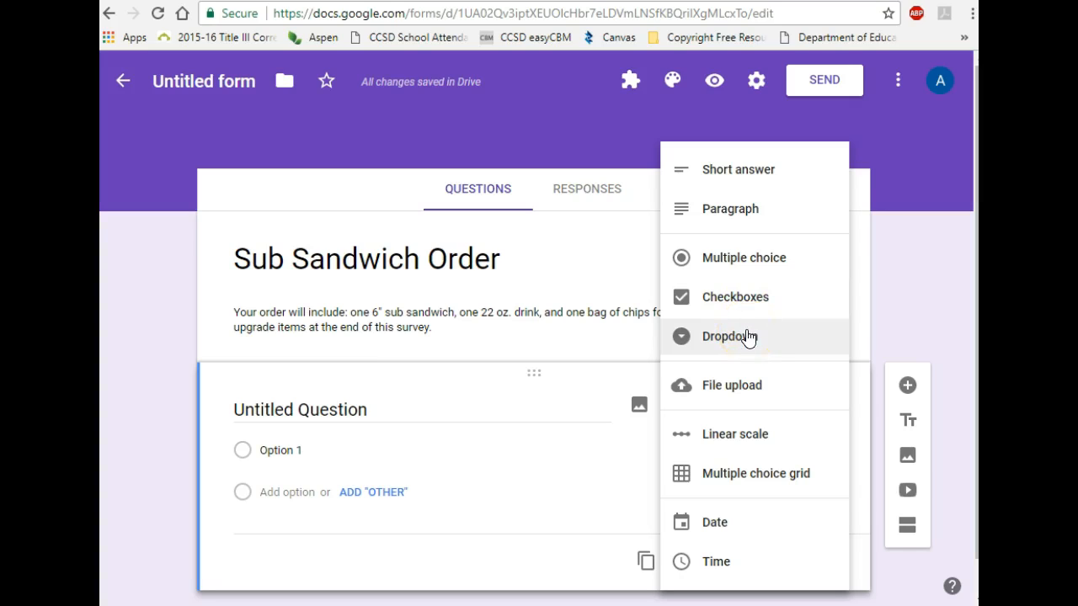
pyautogui.click(758, 176)
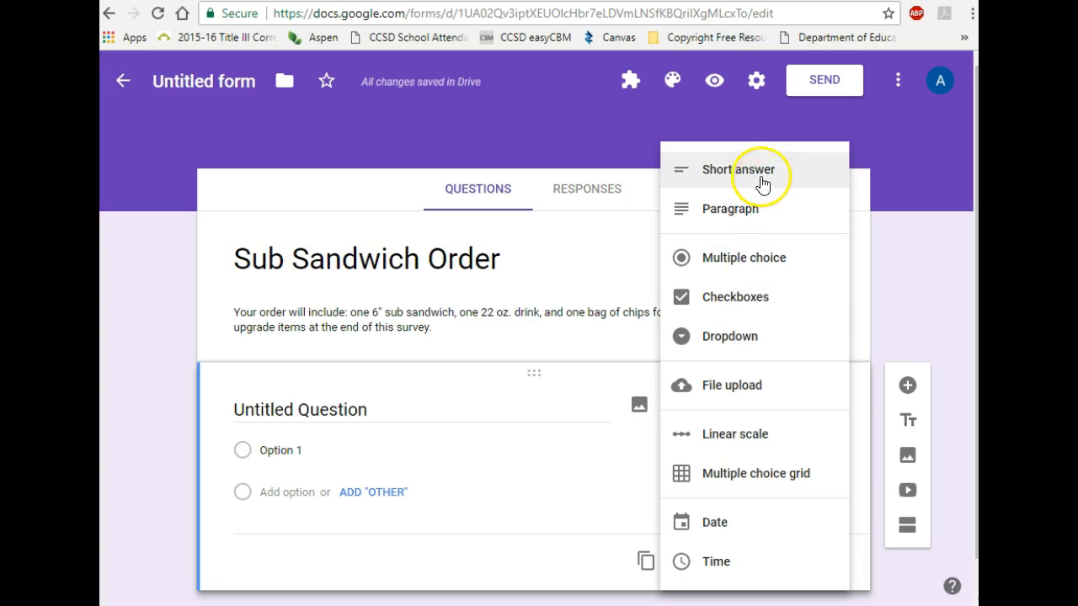
# Step: Title the question 'Please list the name for the order below.'
pyautogui.click(345, 412)
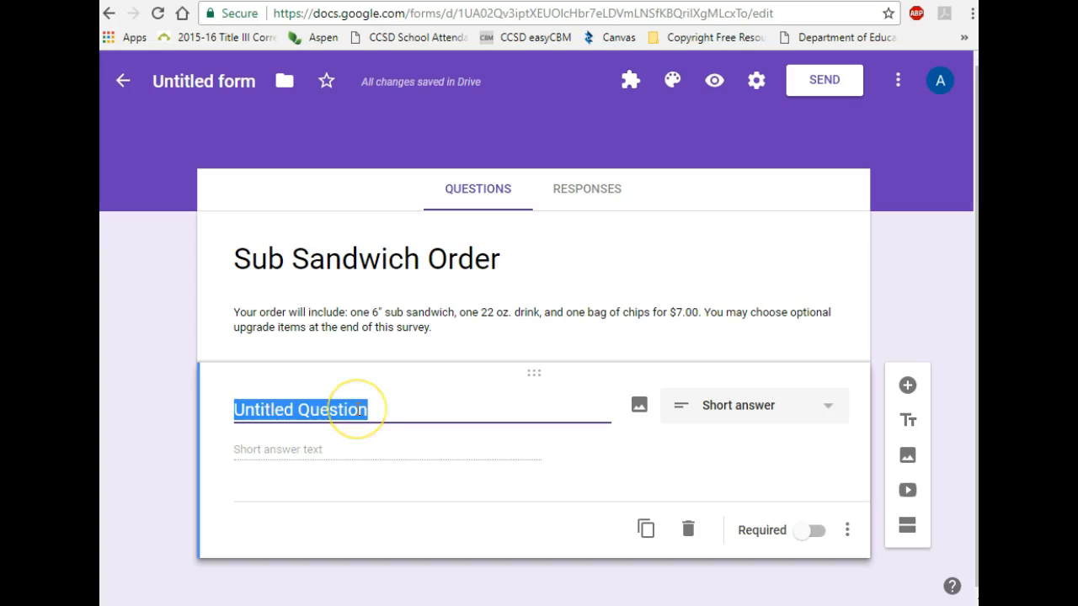
pyautogui.press('BackSpace')
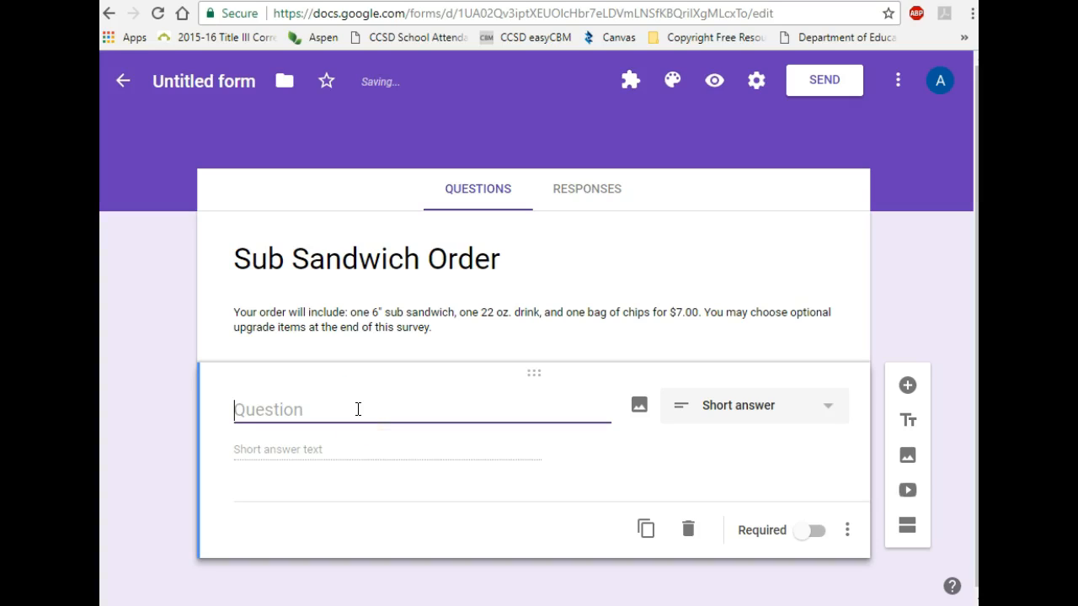
pyautogui.write('Please list the name for the order vb')
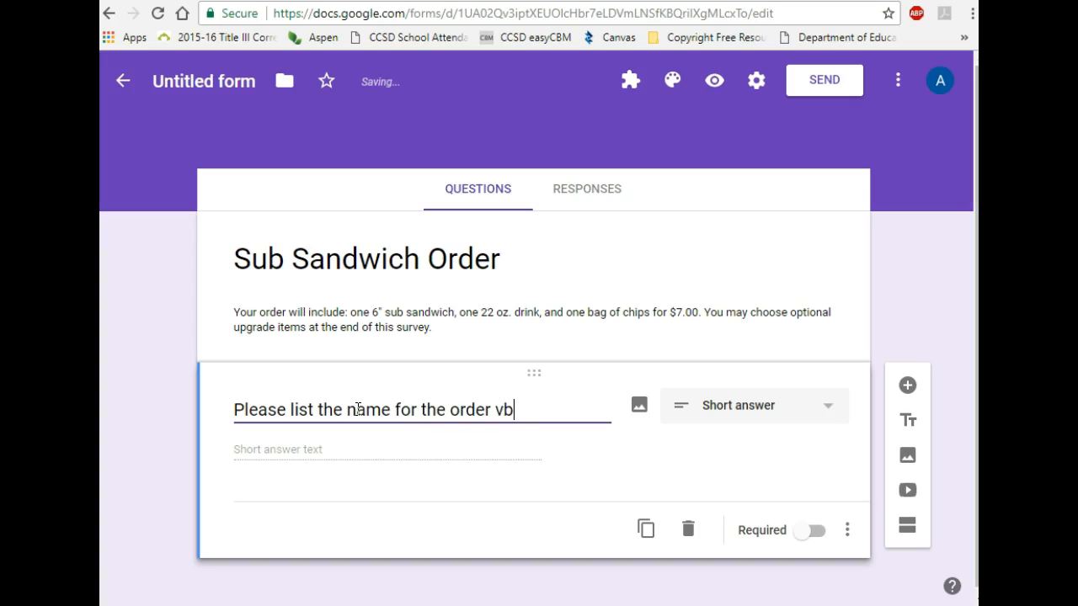
pyautogui.write('el')
pyautogui.press('BackSpace')
pyautogui.press('BackSpace')
pyautogui.press('BackSpace')
pyautogui.press('BackSpace')
pyautogui.write('below')
pyautogui.click(352, 501)
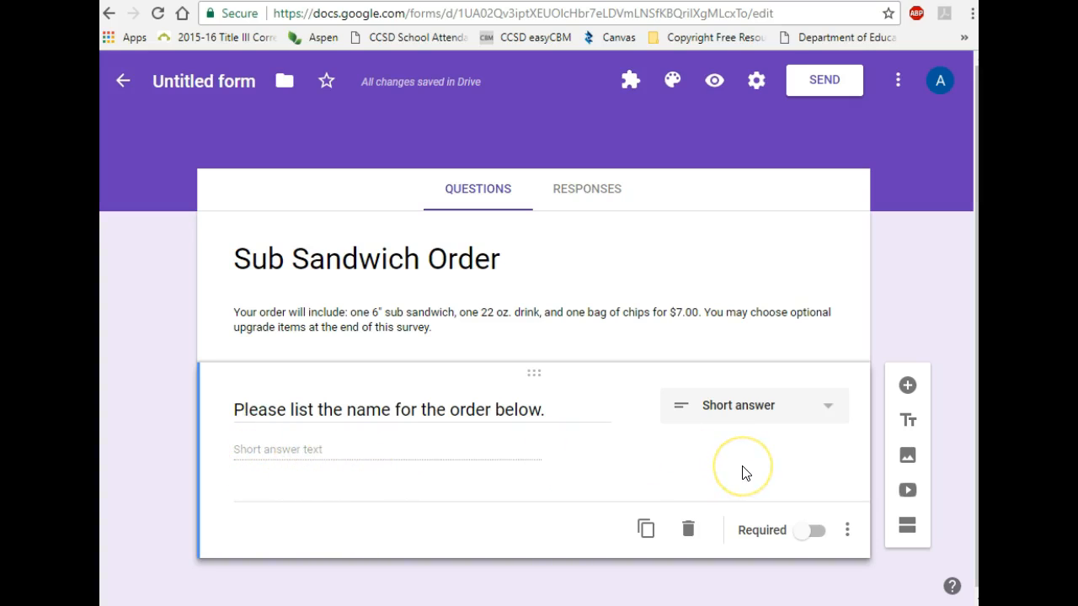
# Step: Add a new question titled 'Select your bread choice.'
pyautogui.click(907, 390)
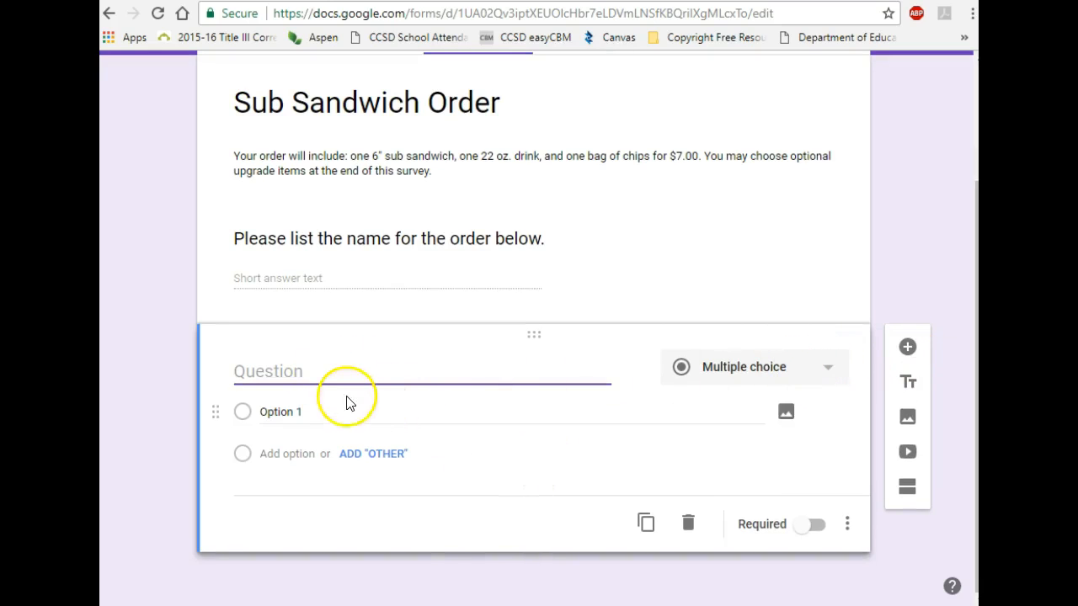
pyautogui.write('Select')
pyautogui.write(' their b')
pyautogui.press('BackSpace')
pyautogui.press('BackSpace')
pyautogui.press('BackSpace')
pyautogui.press('BackSpace')
pyautogui.press('BackSpace')
pyautogui.write('your bread choice.')
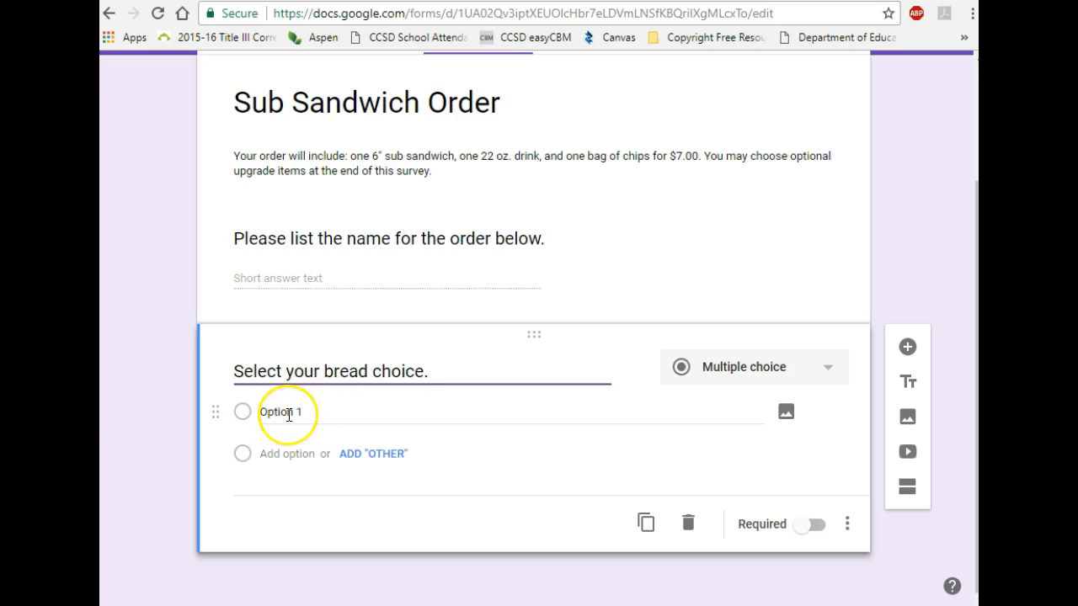
# Step: Enter the bread options White, Wheat, Italian seasoning and Honey Oat
pyautogui.click(289, 414)
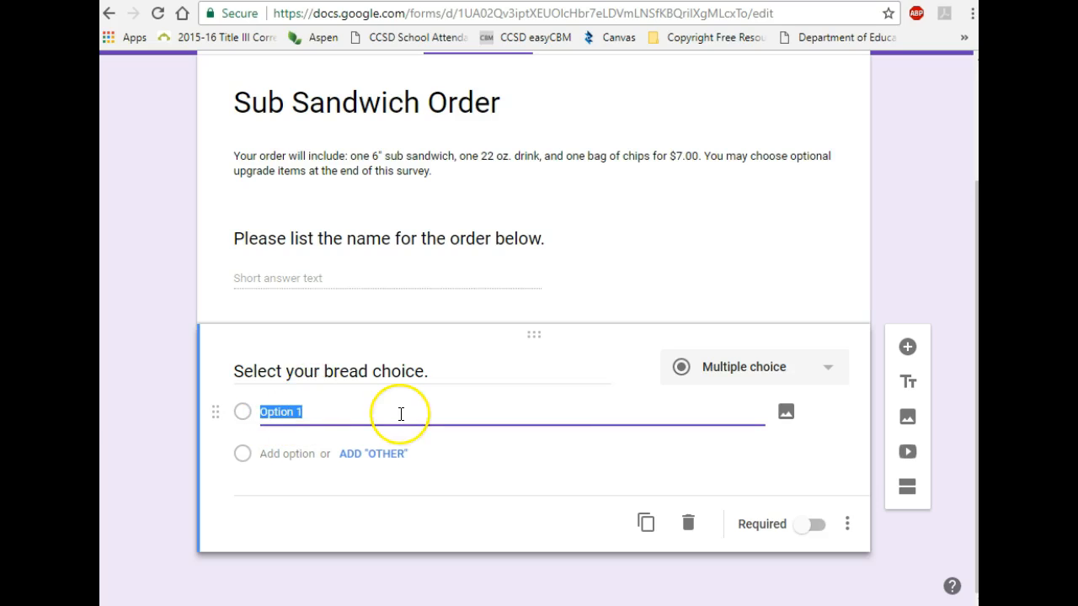
pyautogui.press('BackSpace')
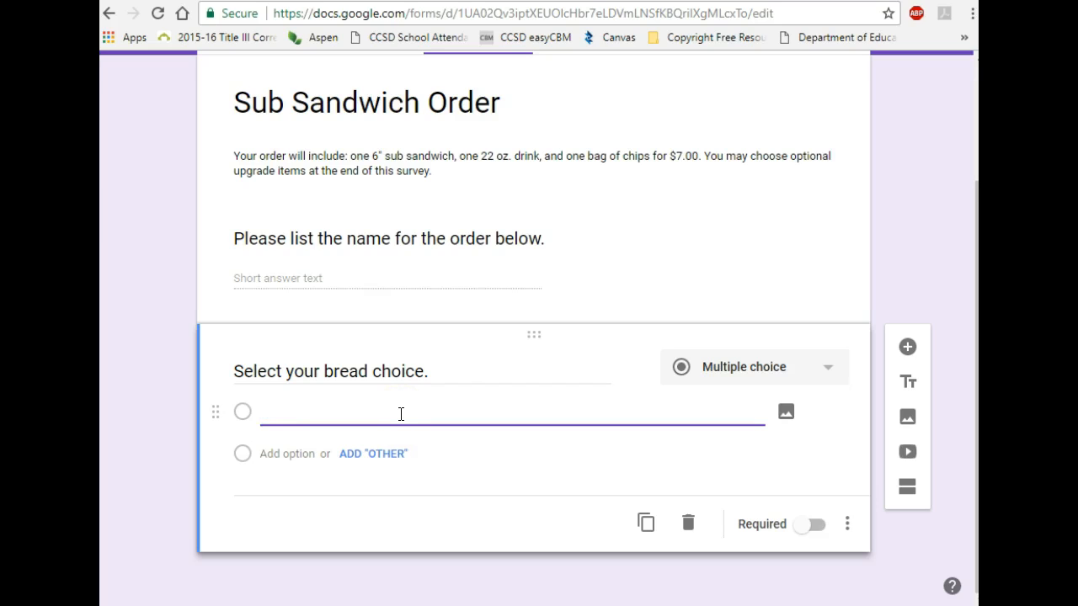
pyautogui.write('White')
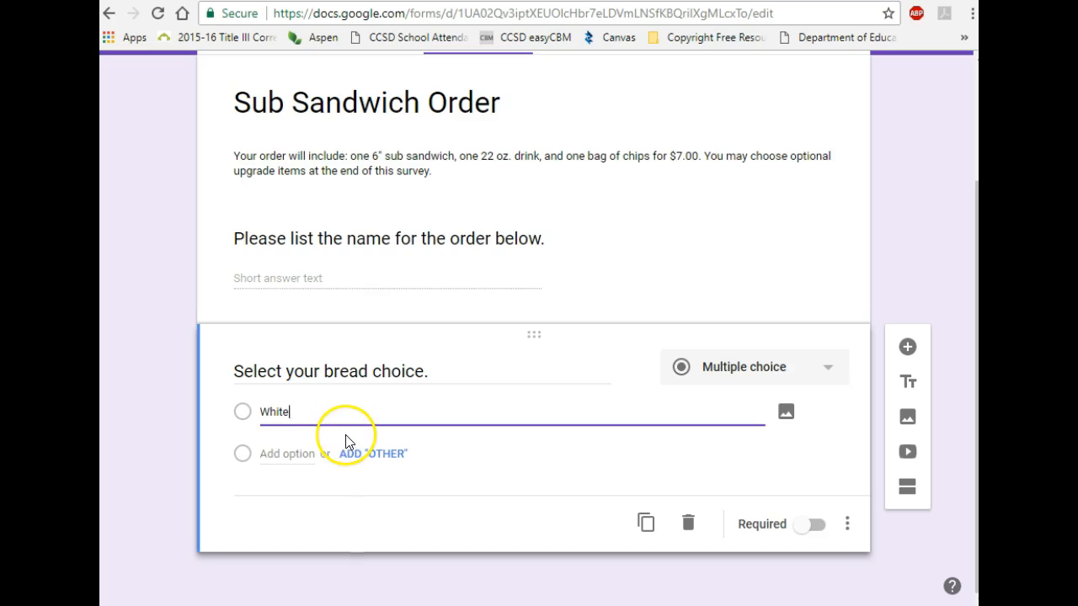
pyautogui.click(274, 456)
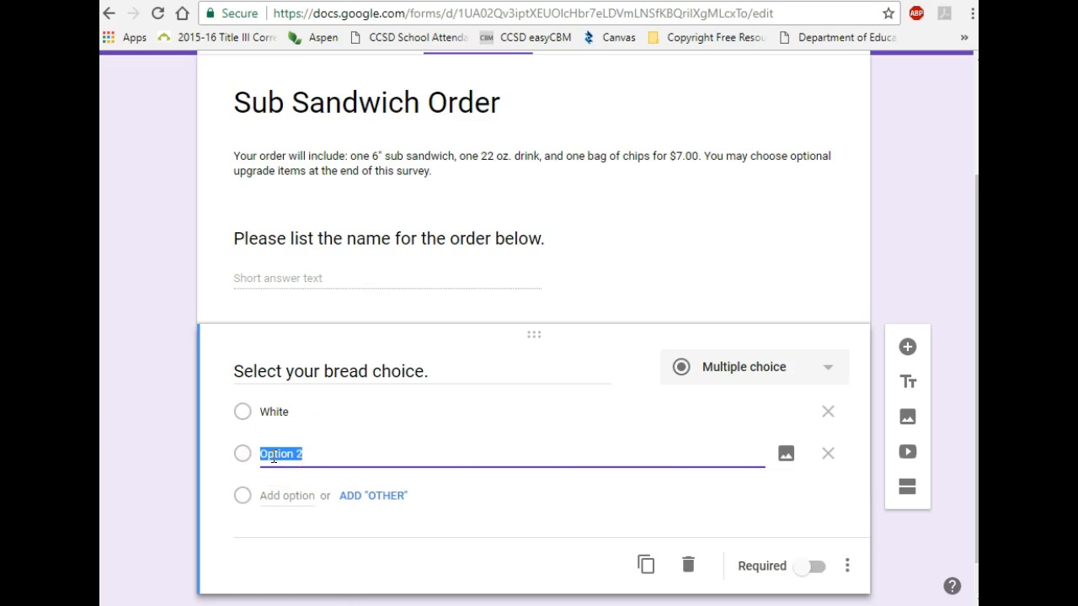
pyautogui.write('Wheat')
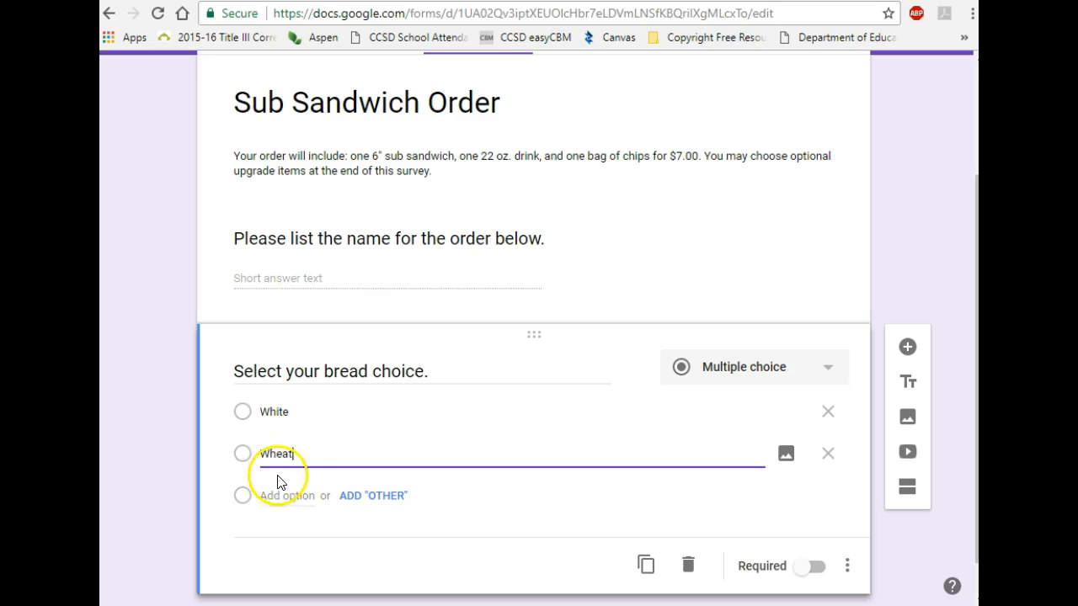
pyautogui.click(281, 496)
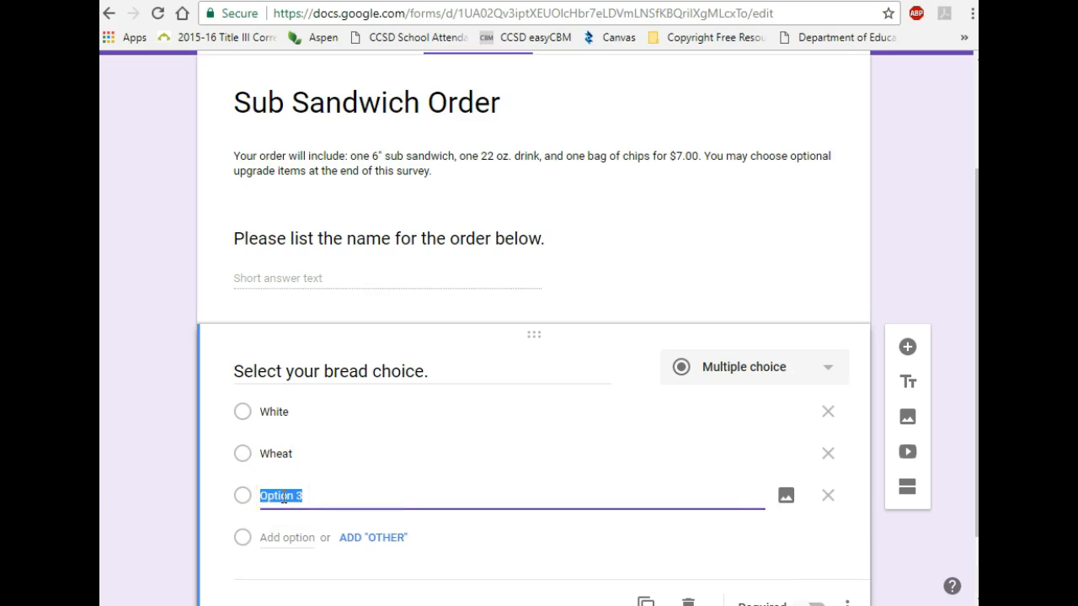
pyautogui.press('BackSpace')
pyautogui.write('Italian seasoning')
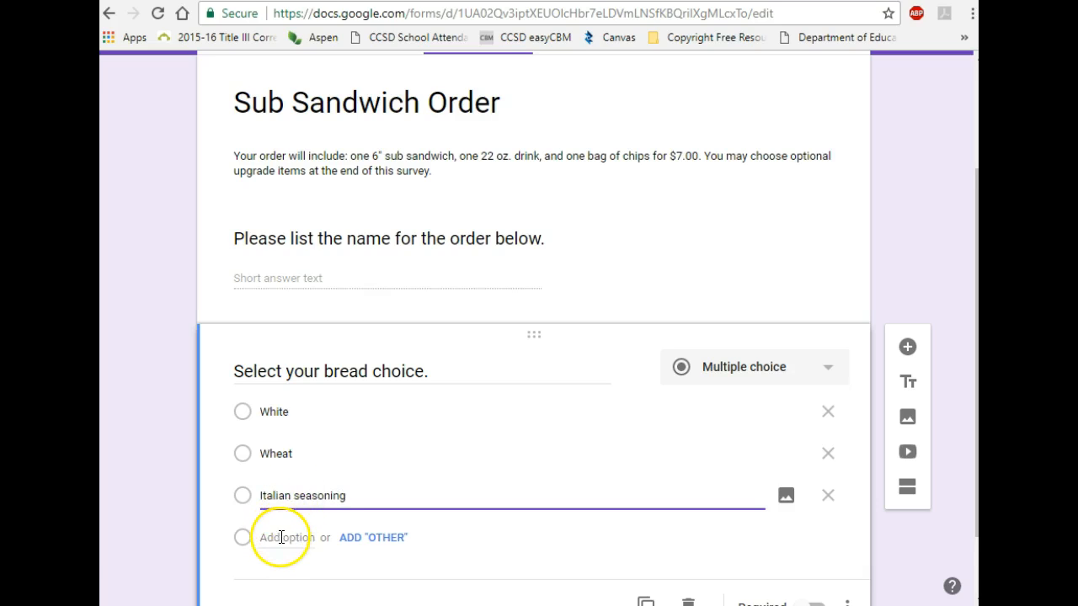
pyautogui.click(286, 536)
pyautogui.write('Honey Oat')
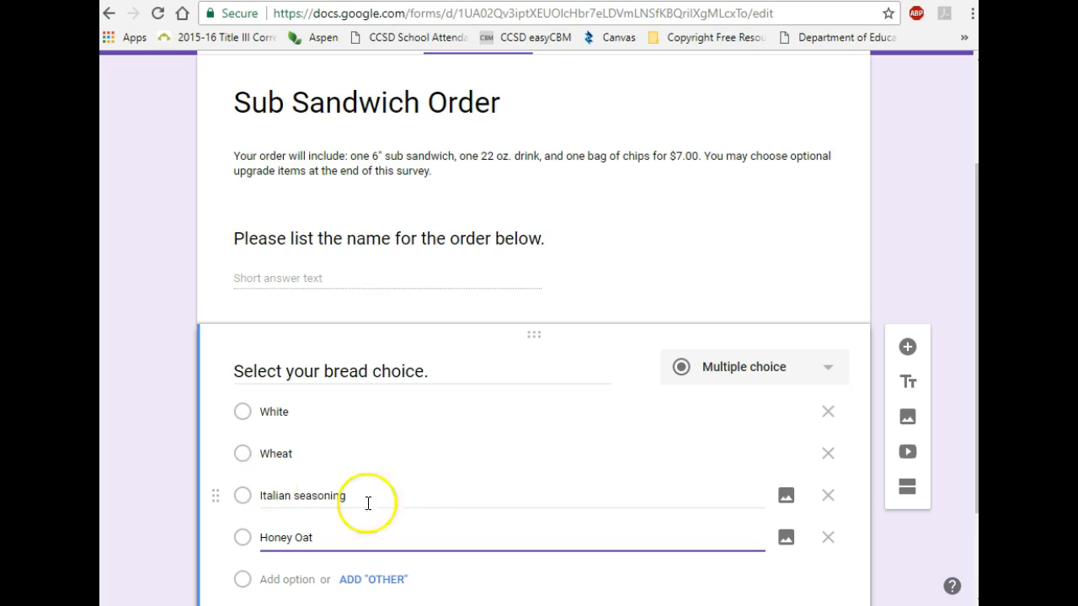
pyautogui.click(531, 497)
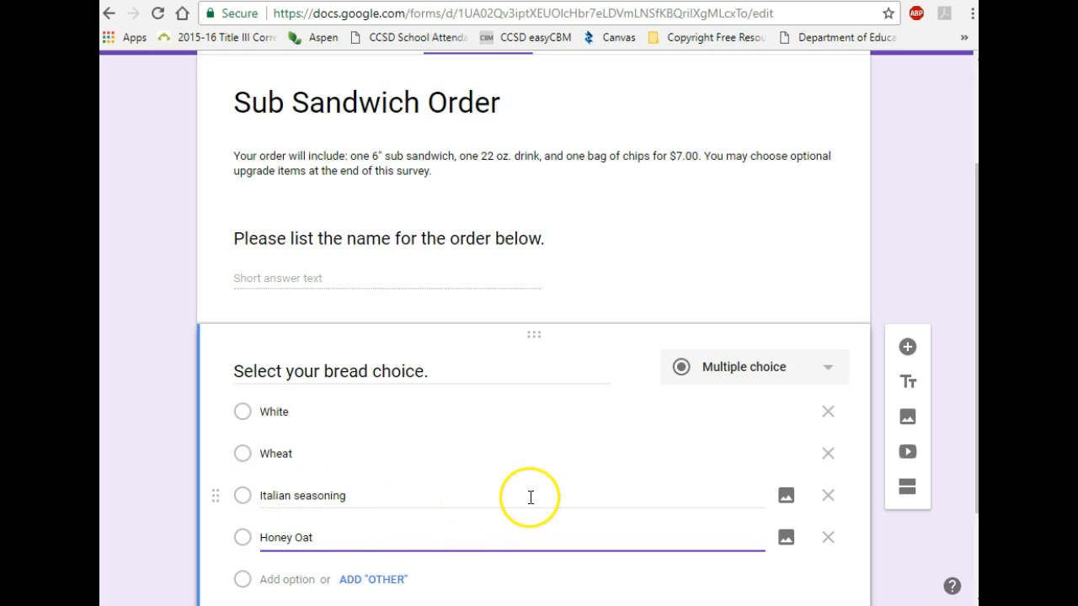
pyautogui.scroll(-3, 531, 497)
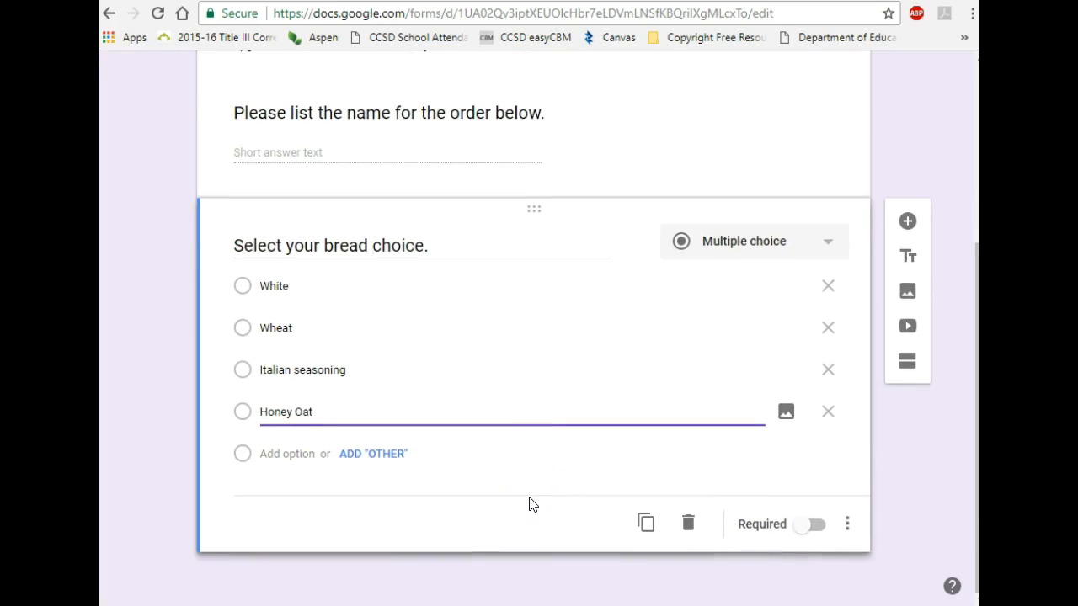
# Step: Add a question titled 'Select your meat choice.' with first choice Turkey
pyautogui.click(907, 224)
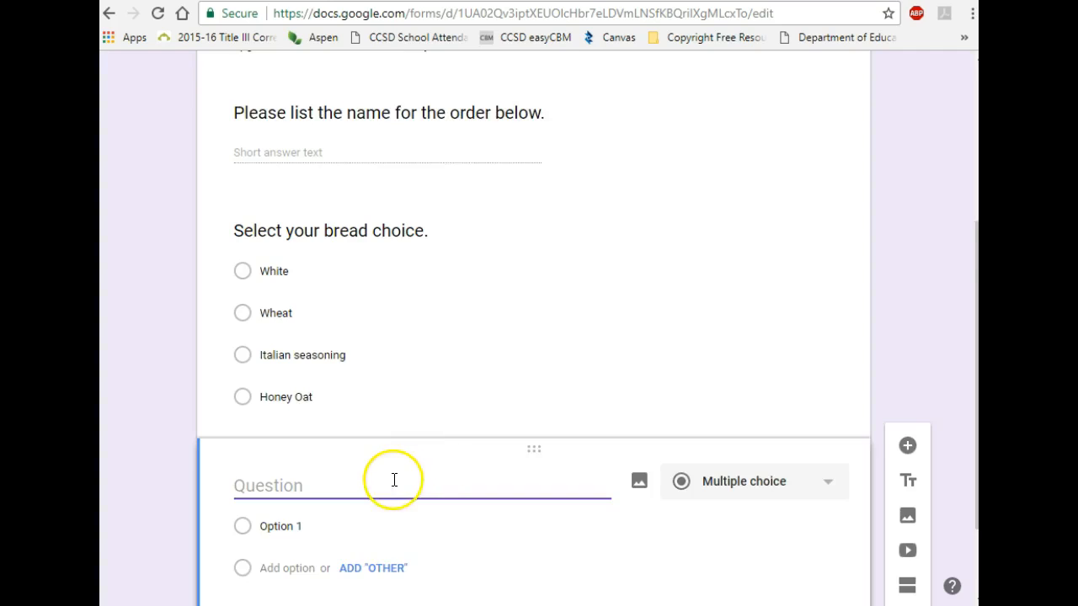
pyautogui.write('Select you')
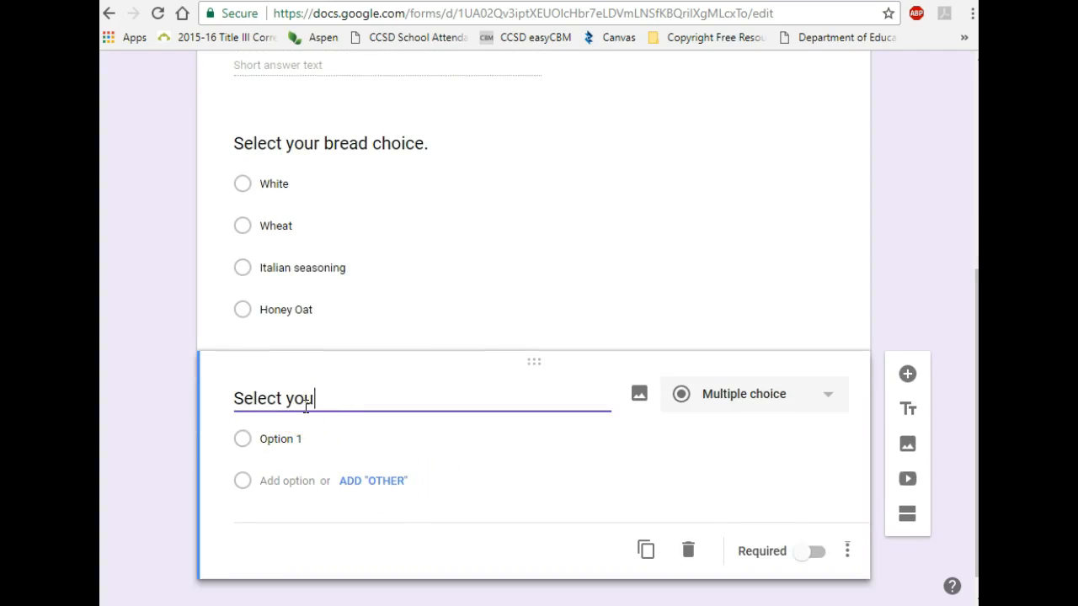
pyautogui.write('r meat choice.')
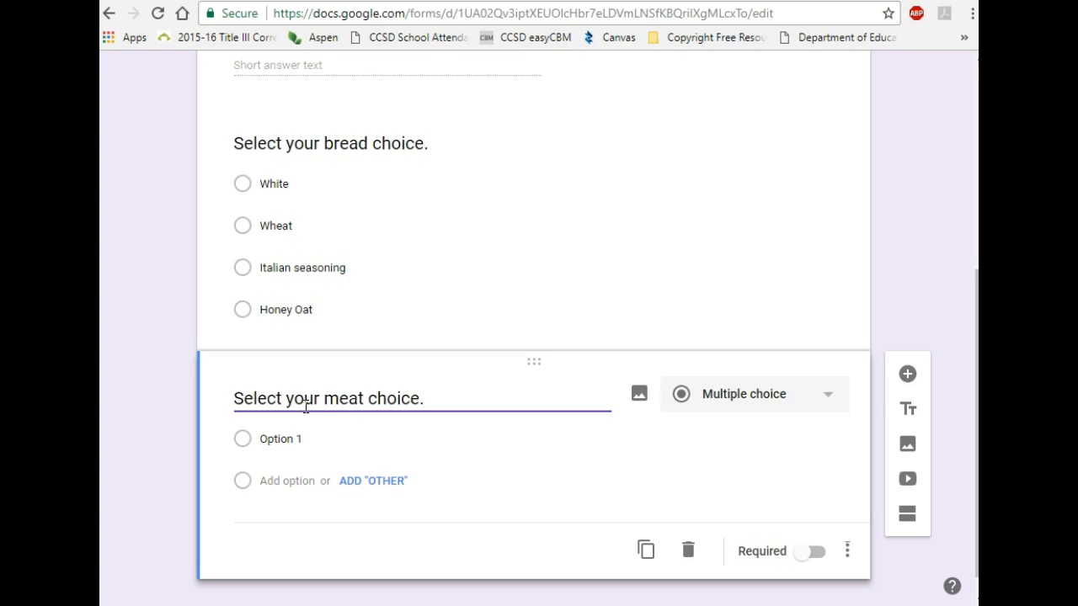
pyautogui.click(281, 435)
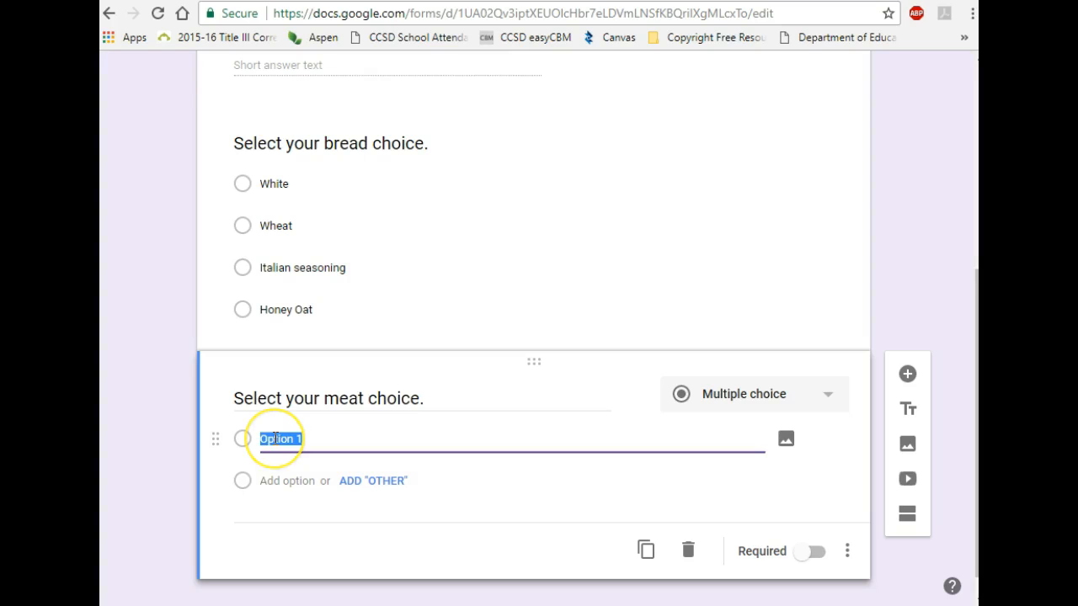
pyautogui.write('Turkey')
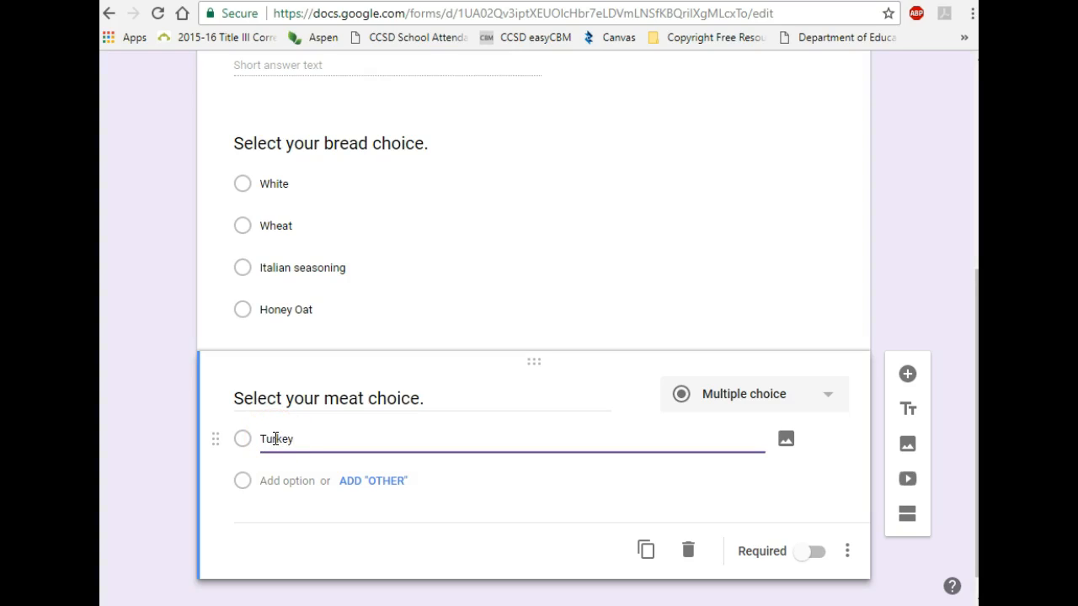
# Step: Add the meat choices Ham, Roast Beef, Vegetarian and an Other option
pyautogui.click(271, 481)
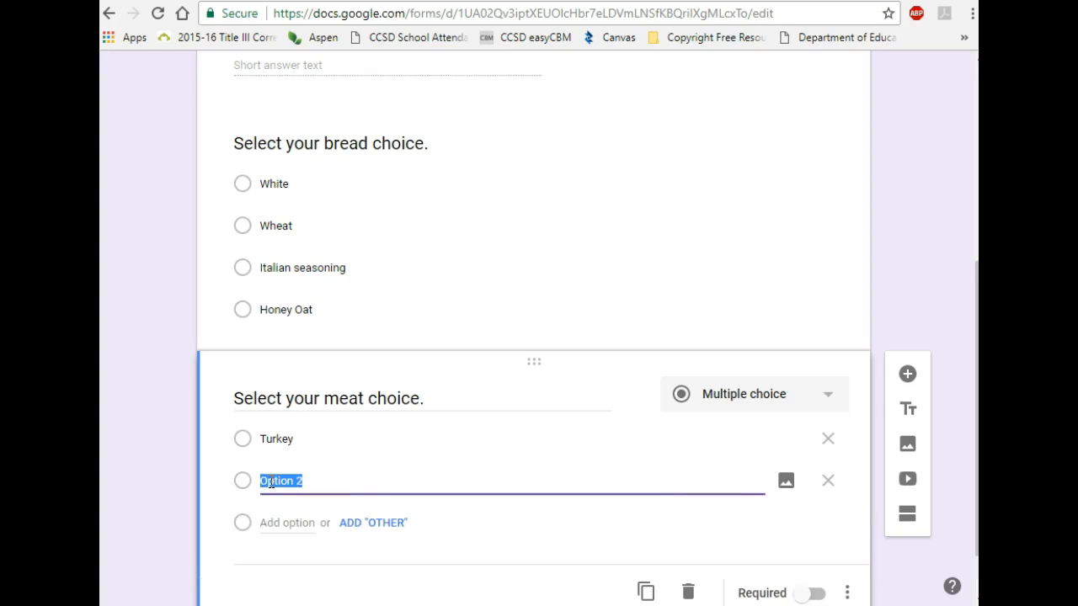
pyautogui.write('Ham')
pyautogui.click(291, 522)
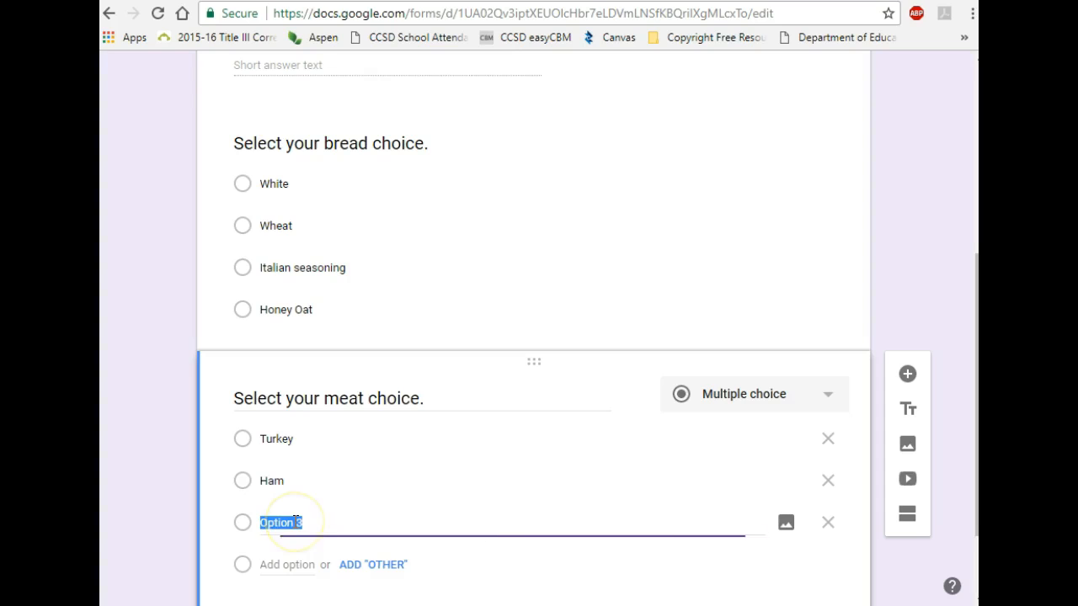
pyautogui.write('Roast Beef')
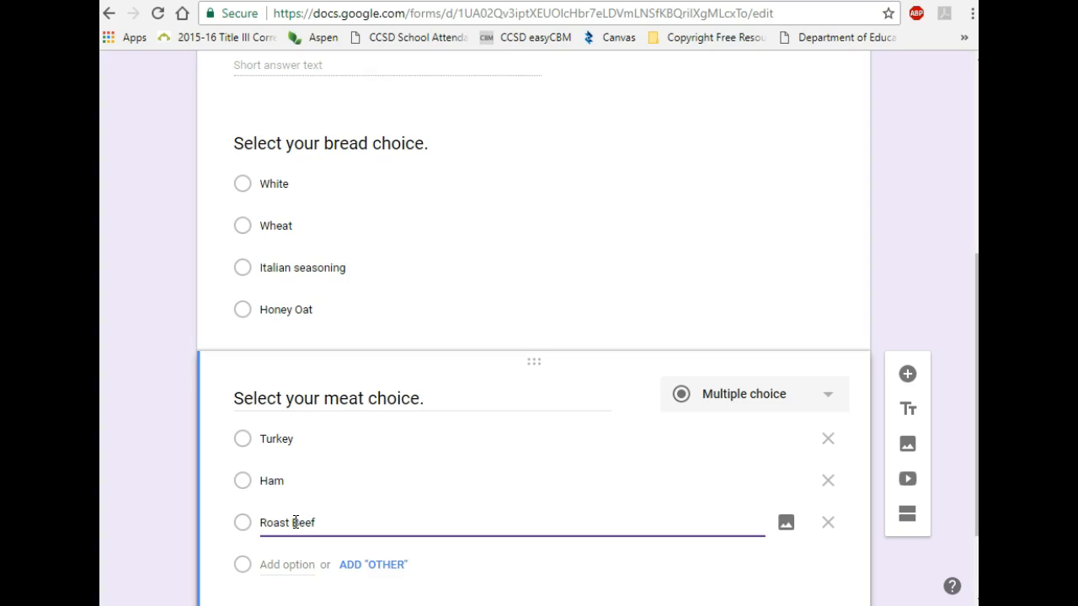
pyautogui.scroll(-2, 506, 469)
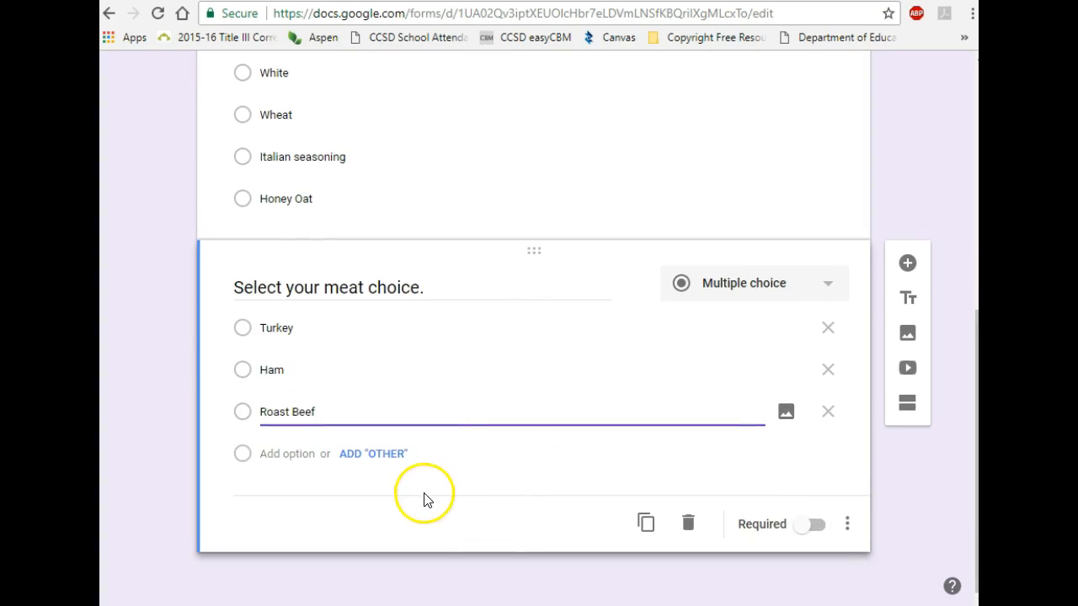
pyautogui.click(292, 456)
pyautogui.write('Ve')
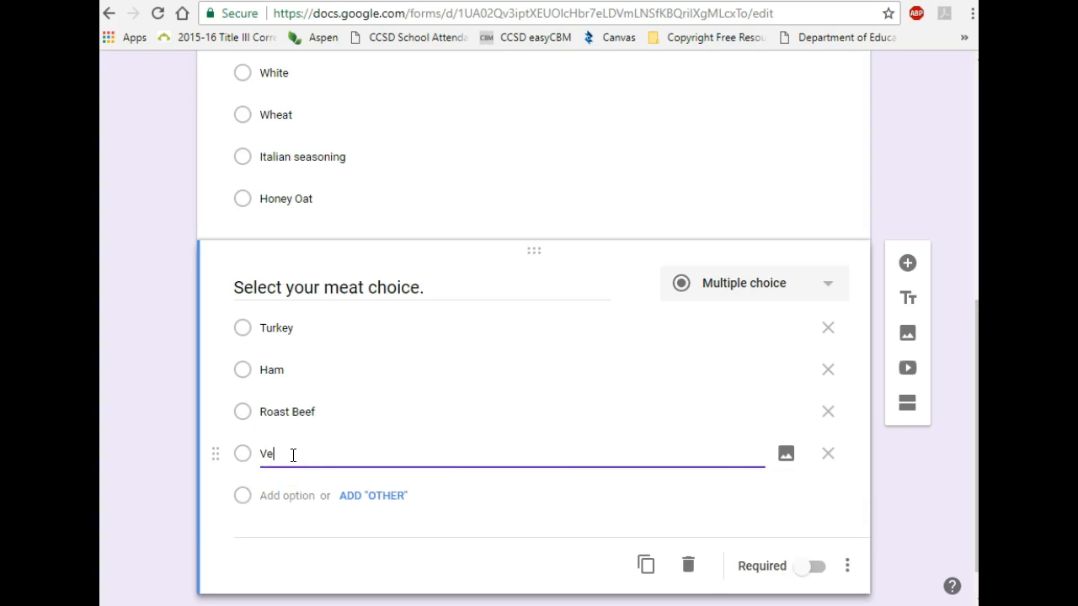
pyautogui.write('getarian')
pyautogui.click(375, 496)
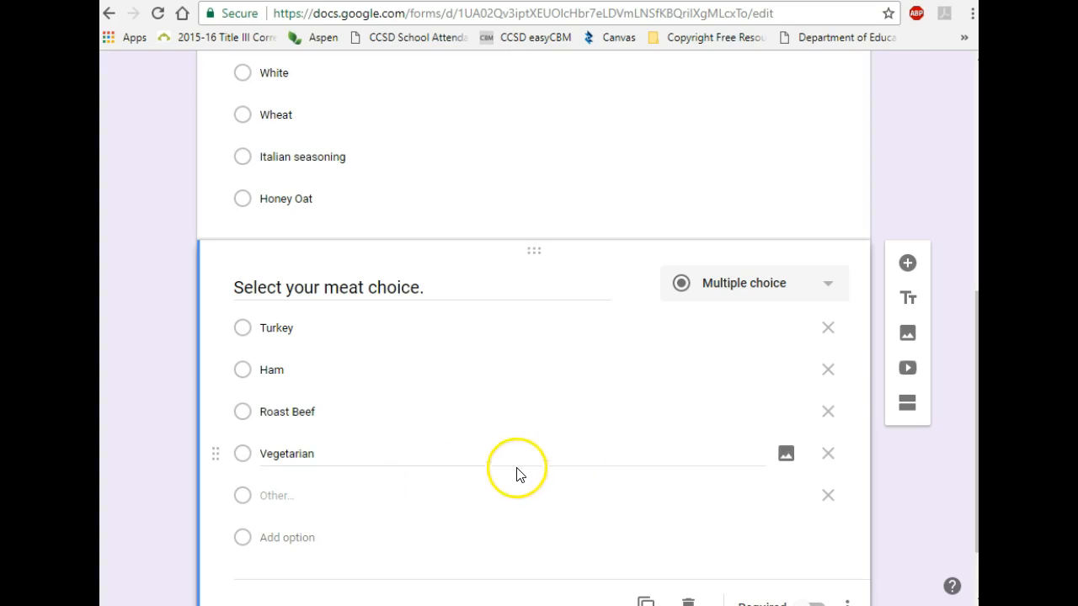
# Step: Add a question titled 'Select your cheese choice.' with first choice Cheddar
pyautogui.click(908, 265)
pyautogui.write('Select your cheese')
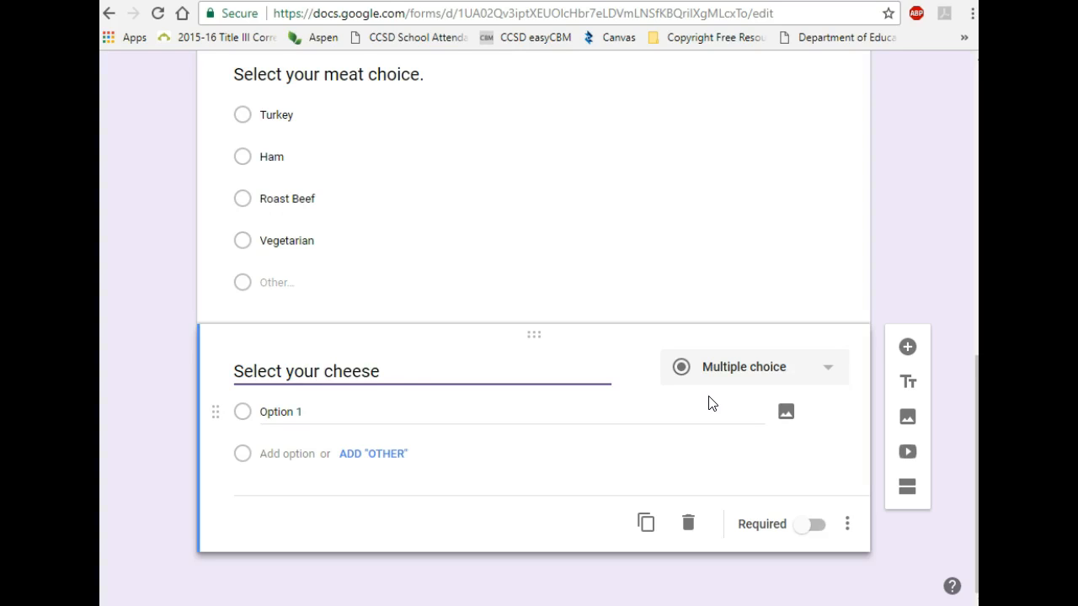
pyautogui.write(' choice.')
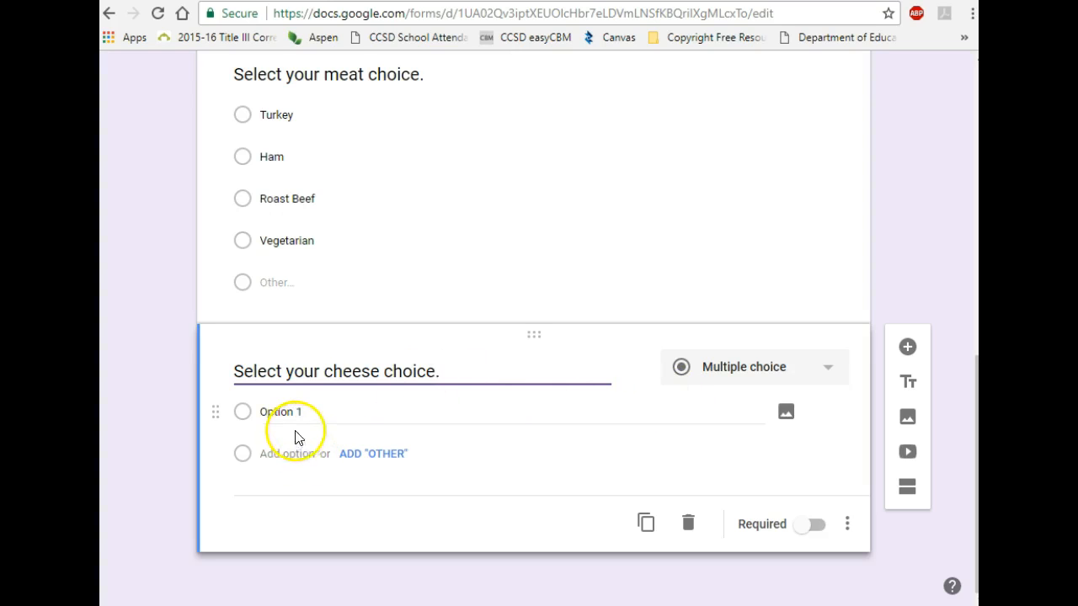
pyautogui.click(278, 411)
pyautogui.press('BackSpace')
pyautogui.write('Cheddar')
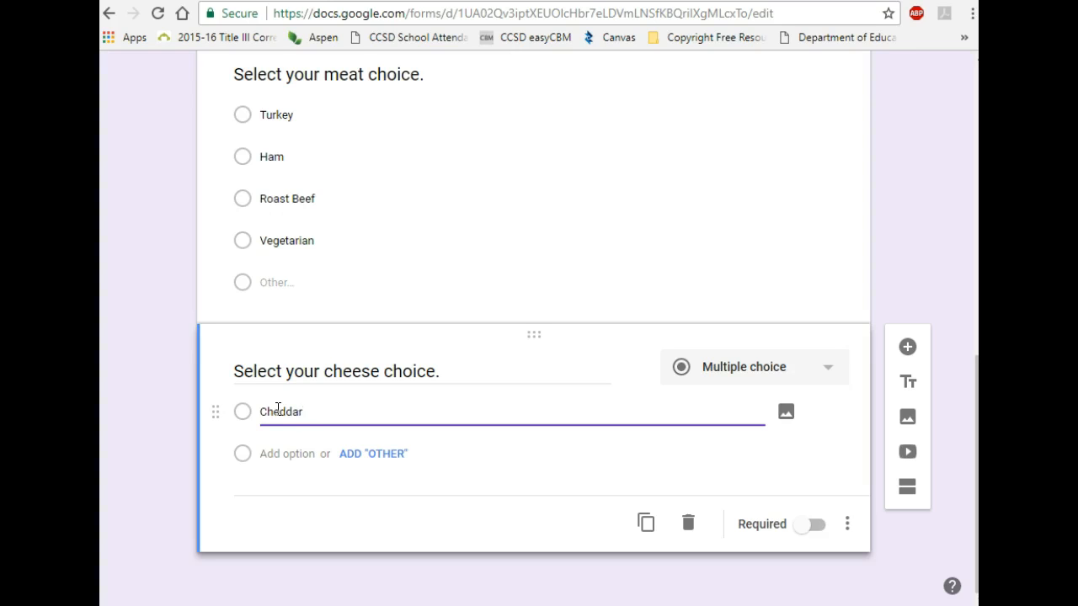
# Step: Add the cheese choices Provolone, American and No cheese
pyautogui.click(274, 453)
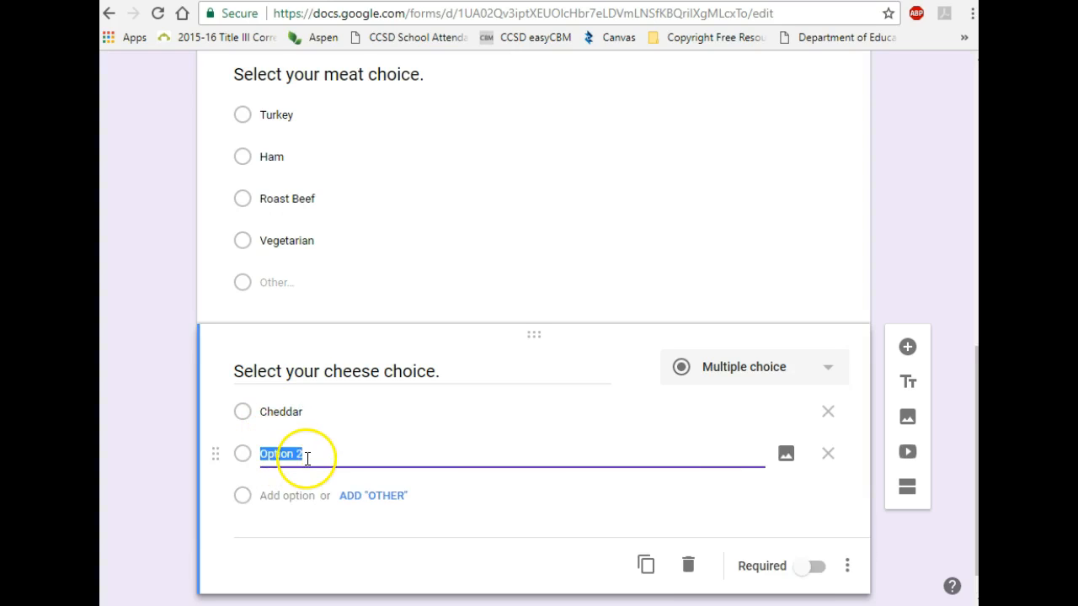
pyautogui.write('Provolone')
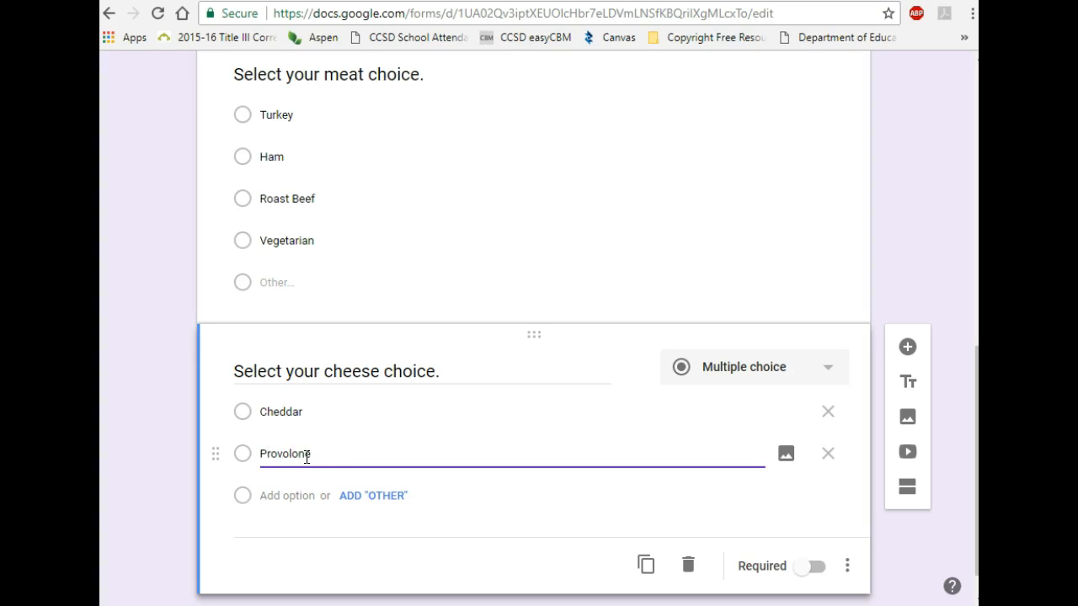
pyautogui.click(288, 497)
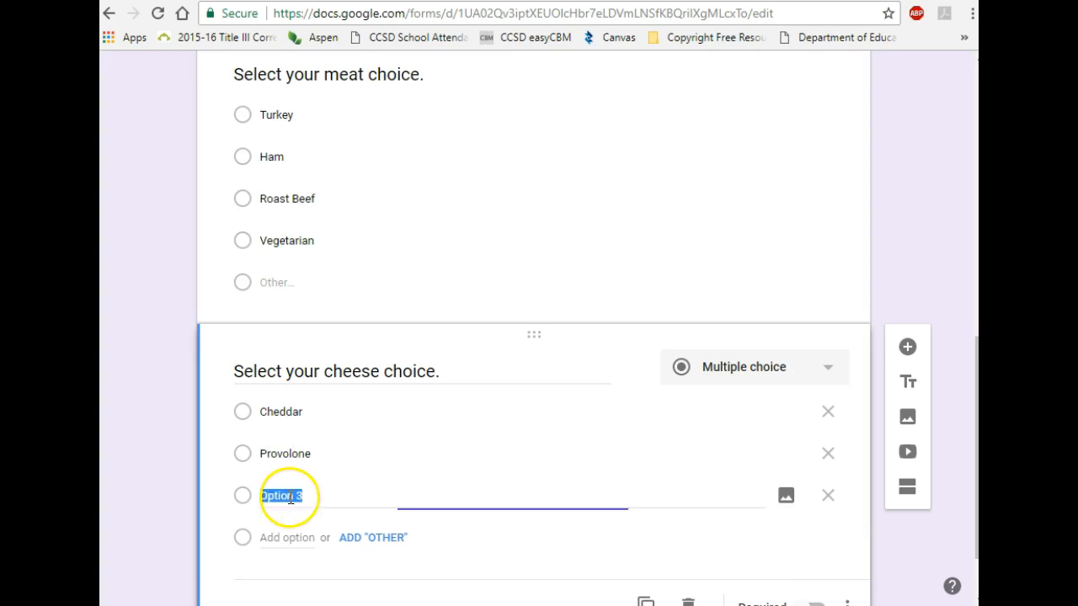
pyautogui.write('American')
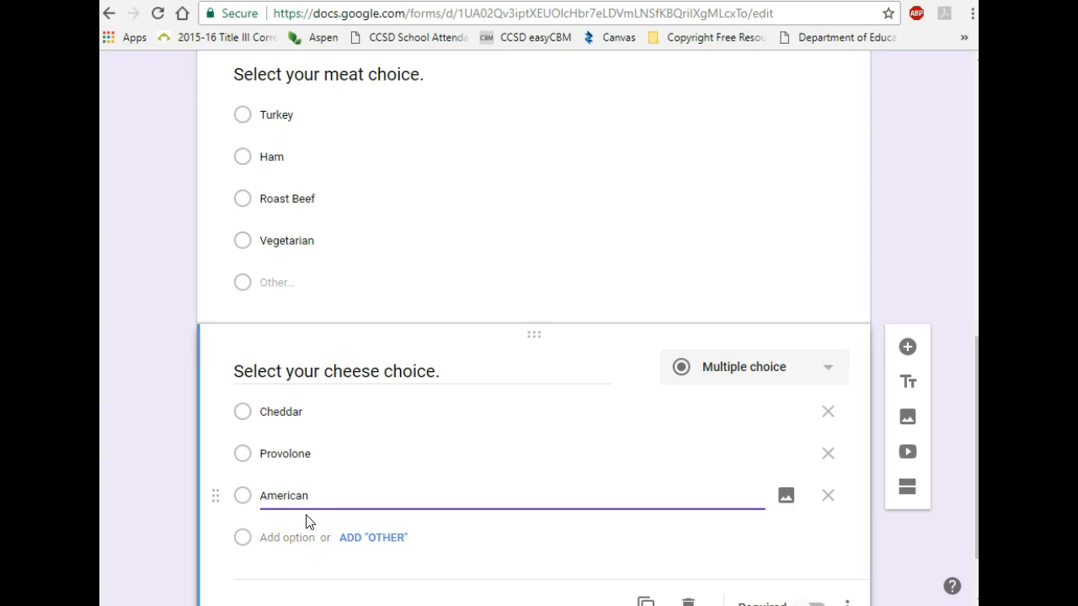
pyautogui.click(300, 536)
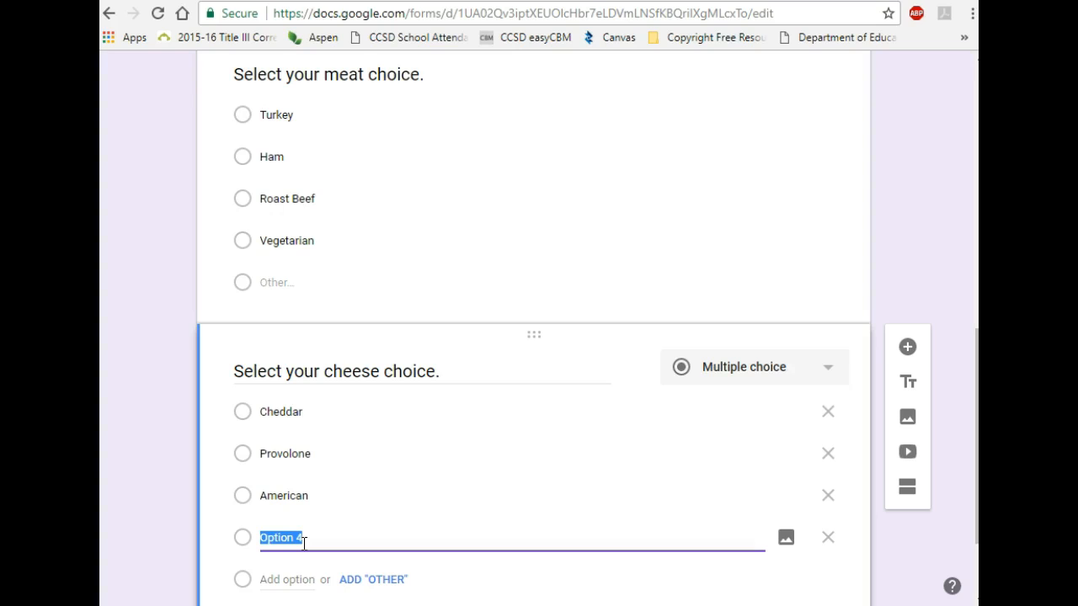
pyautogui.write('No cheese')
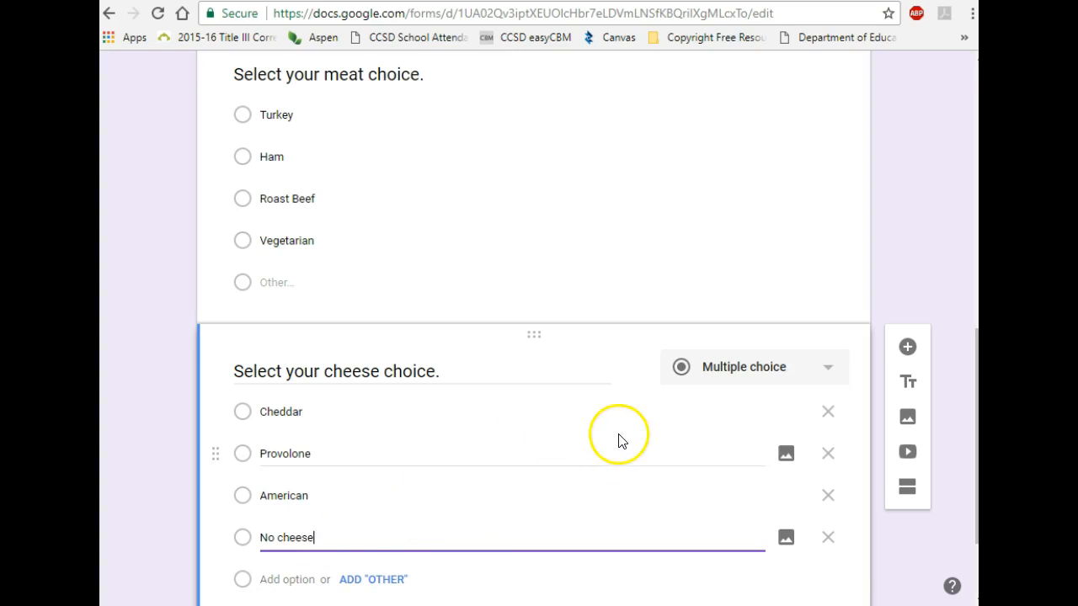
pyautogui.scroll(-1, 619, 440)
pyautogui.scroll(-1, 621, 440)
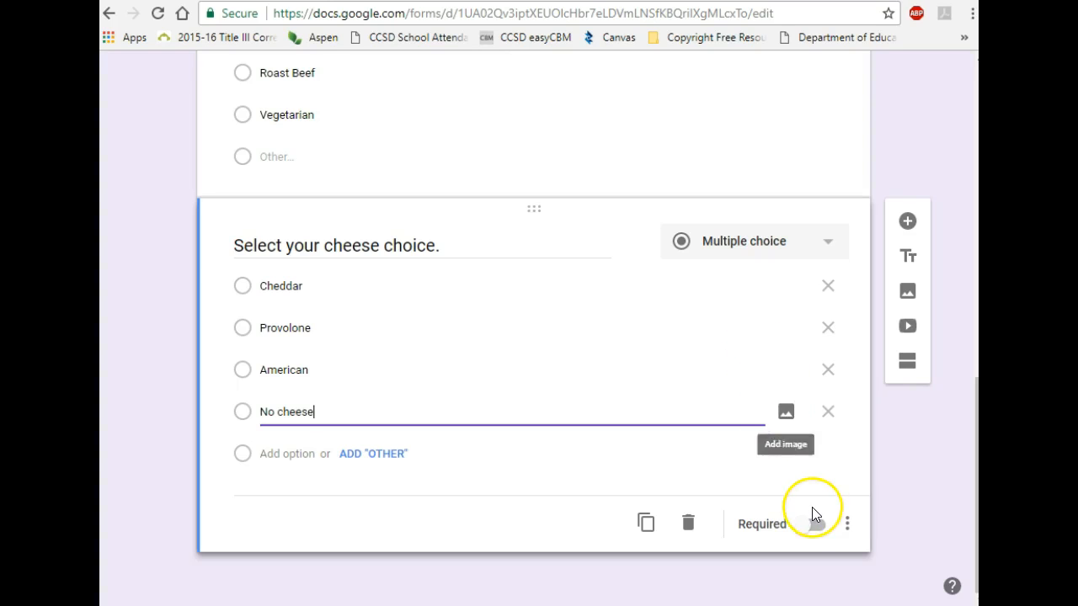
pyautogui.scroll(1, 814, 509)
pyautogui.scroll(-1, 825, 508)
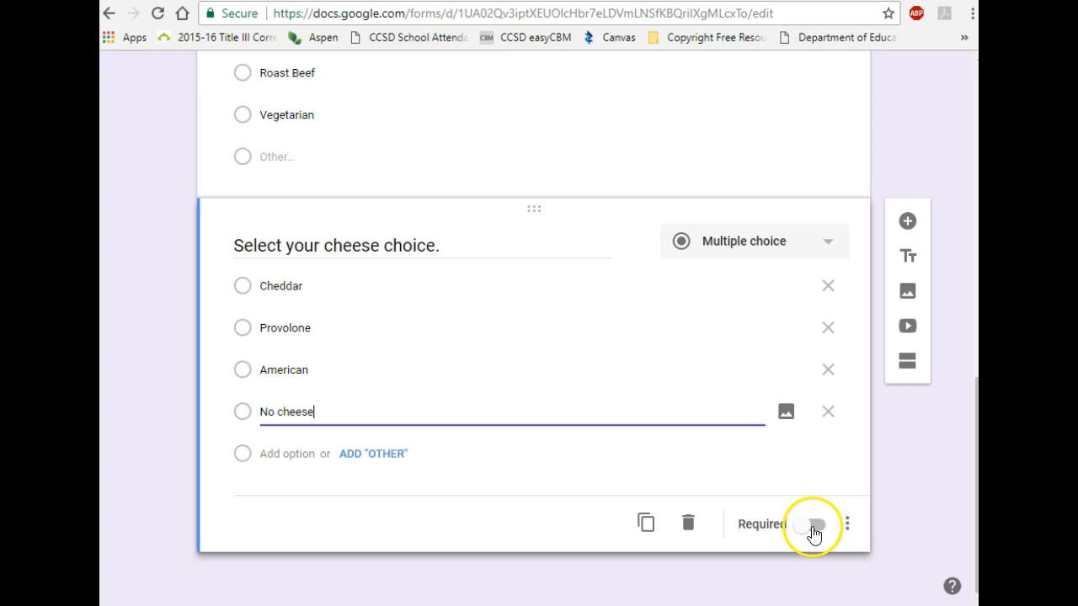
# Step: Turn on Required for the cheese, order name, bread and meat questions
pyautogui.click(808, 531)
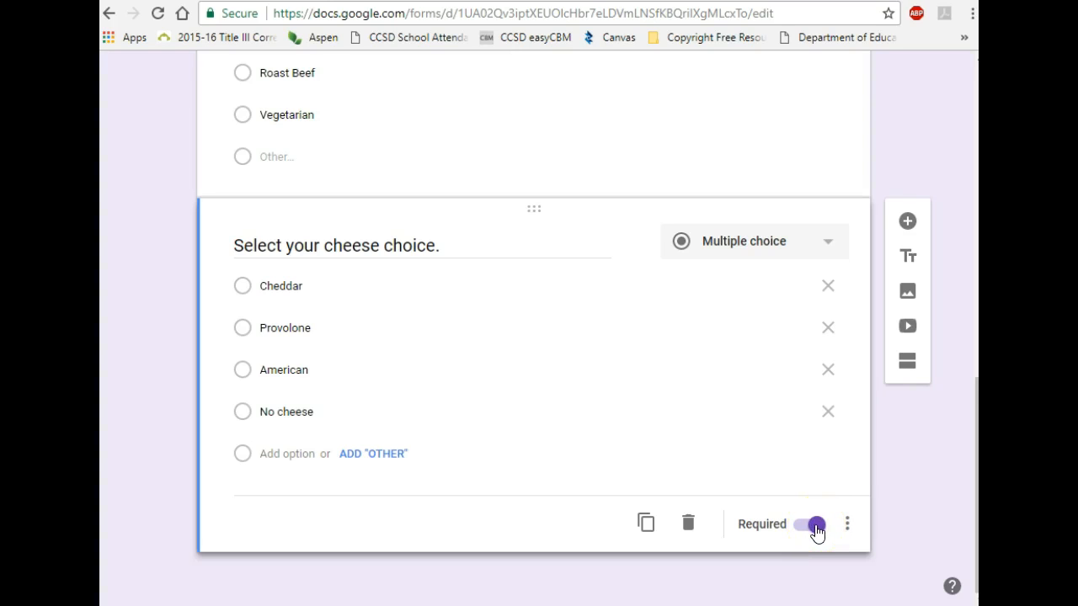
pyautogui.scroll(6, 816, 529)
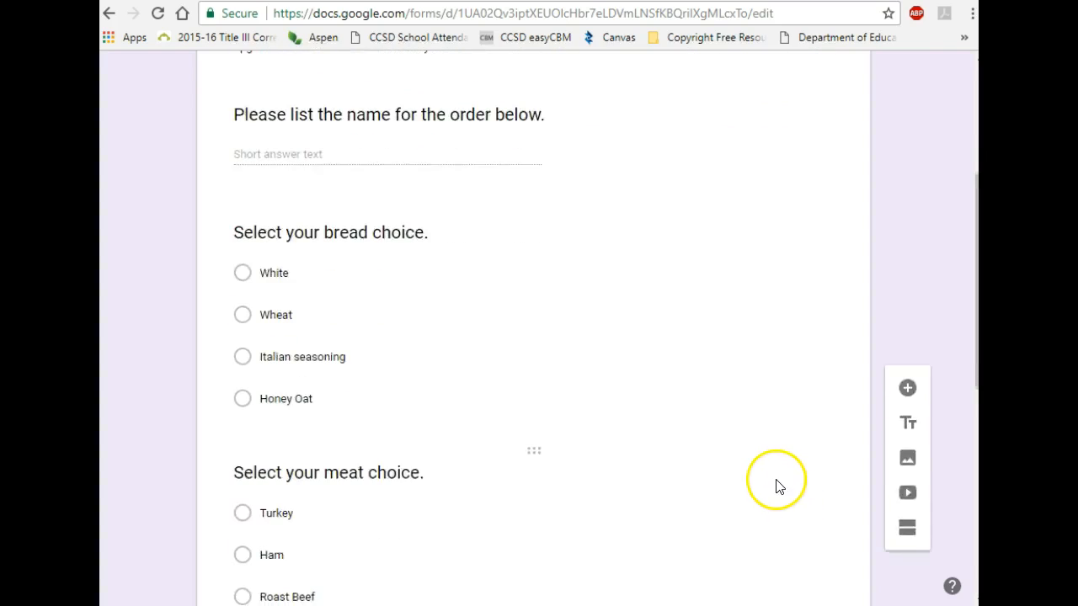
pyautogui.scroll(2, 777, 487)
pyautogui.click(494, 294)
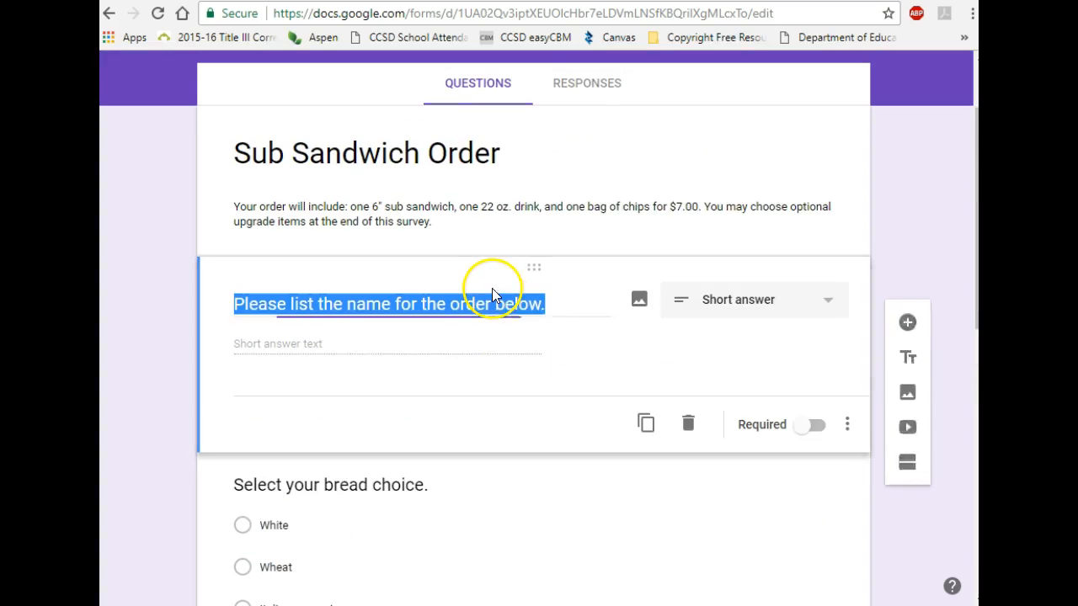
pyautogui.click(809, 427)
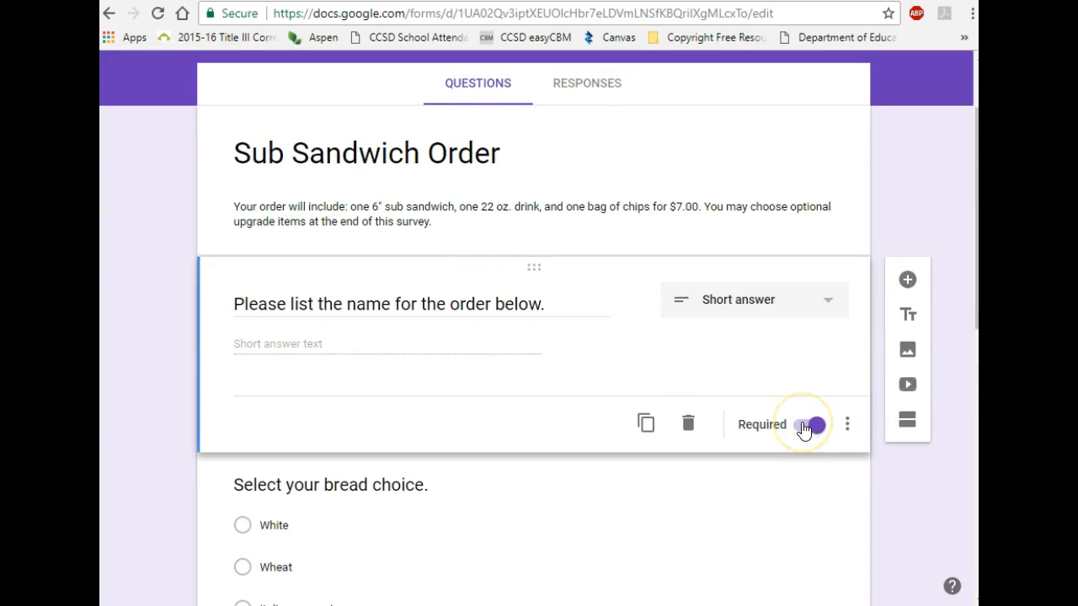
pyautogui.scroll(-3, 804, 428)
pyautogui.click(692, 379)
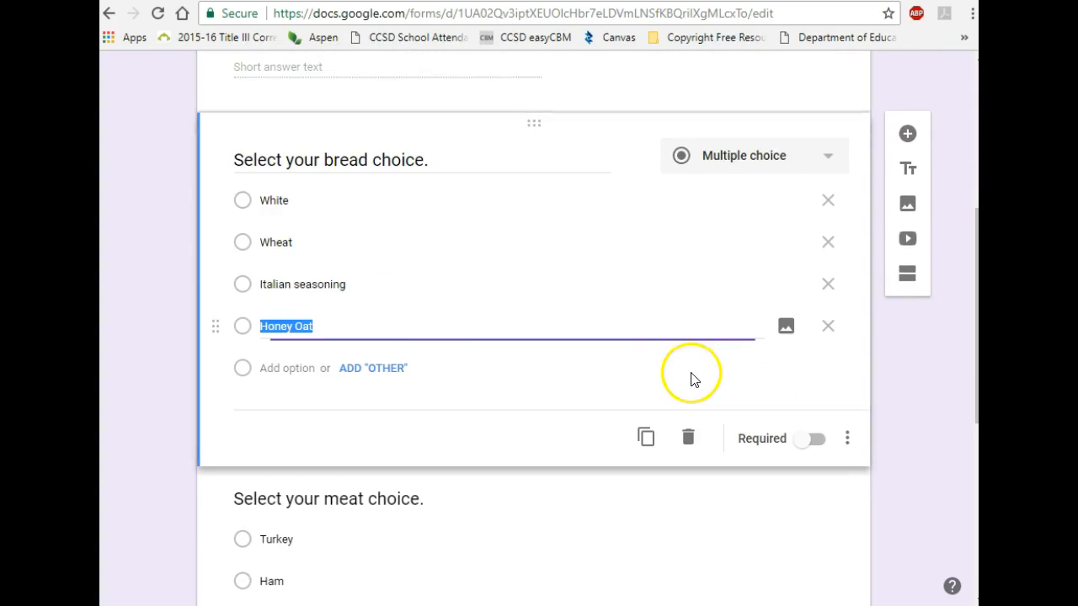
pyautogui.click(806, 441)
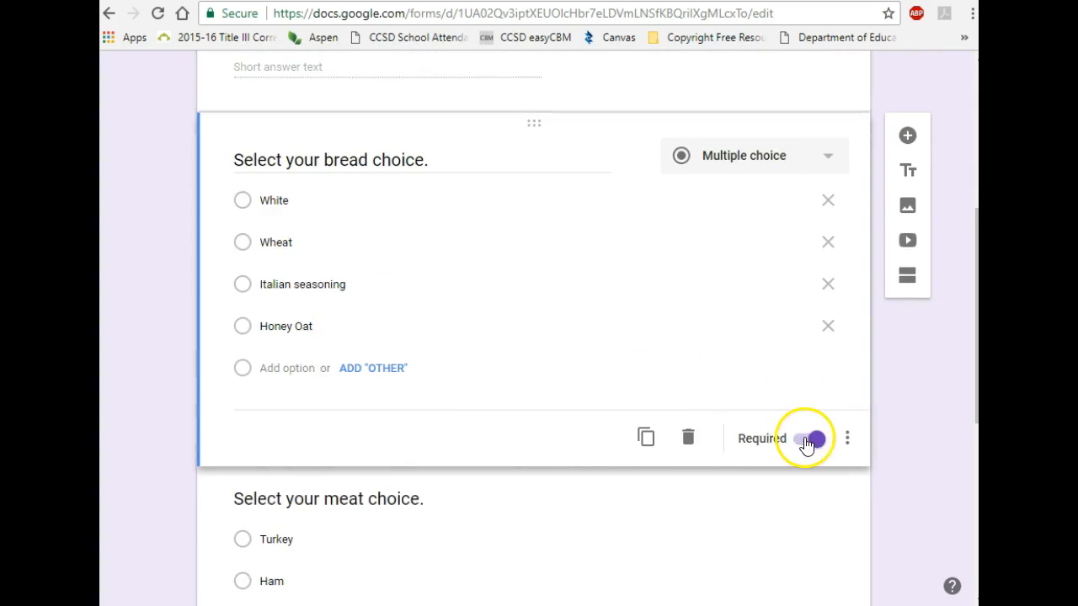
pyautogui.scroll(-4, 806, 442)
pyautogui.click(602, 306)
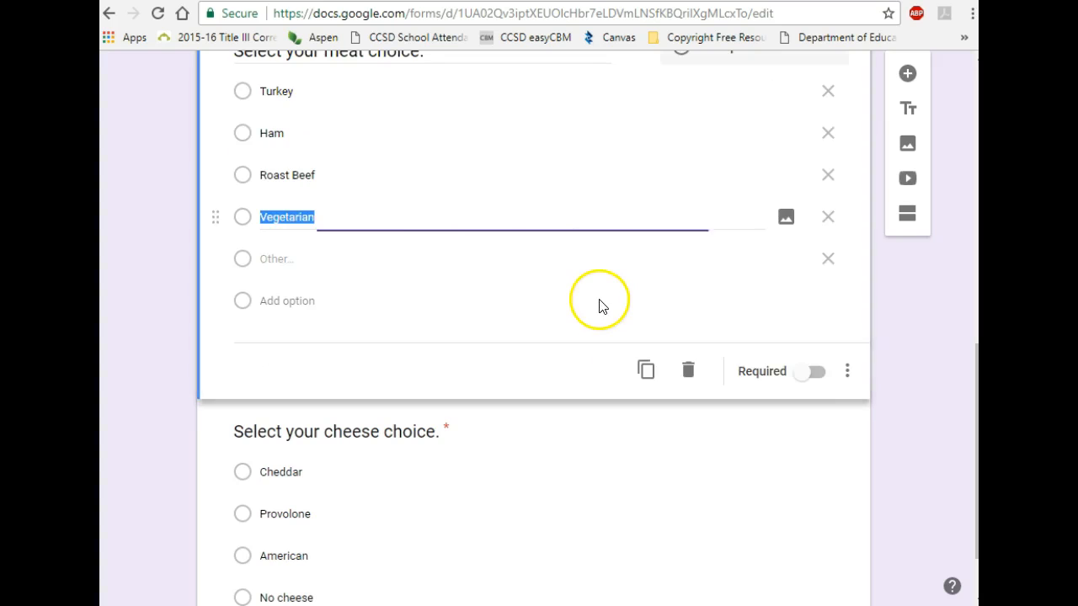
pyautogui.click(802, 375)
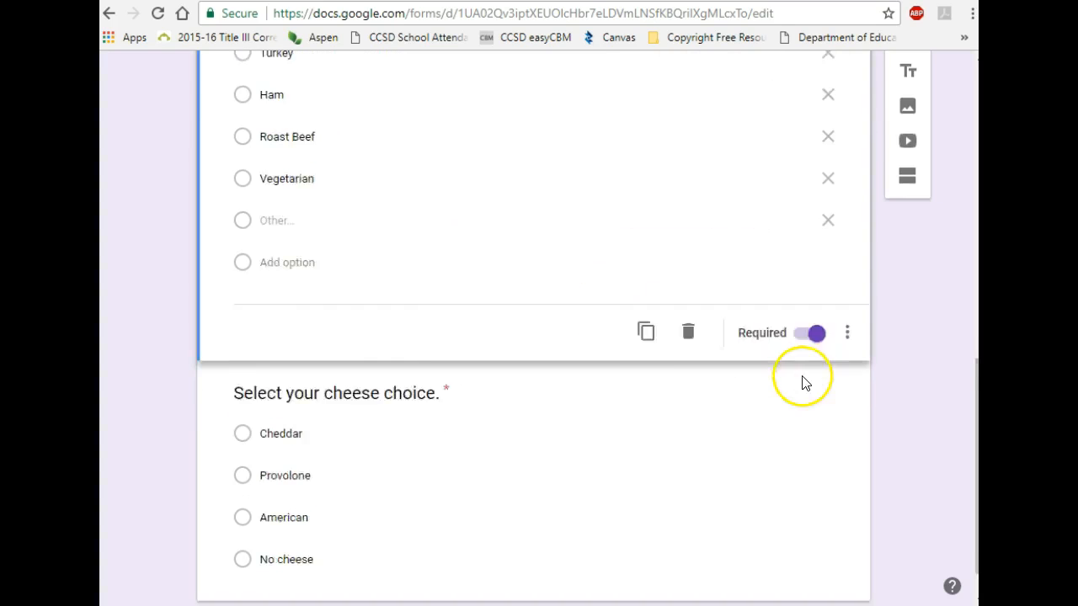
pyautogui.click(803, 378)
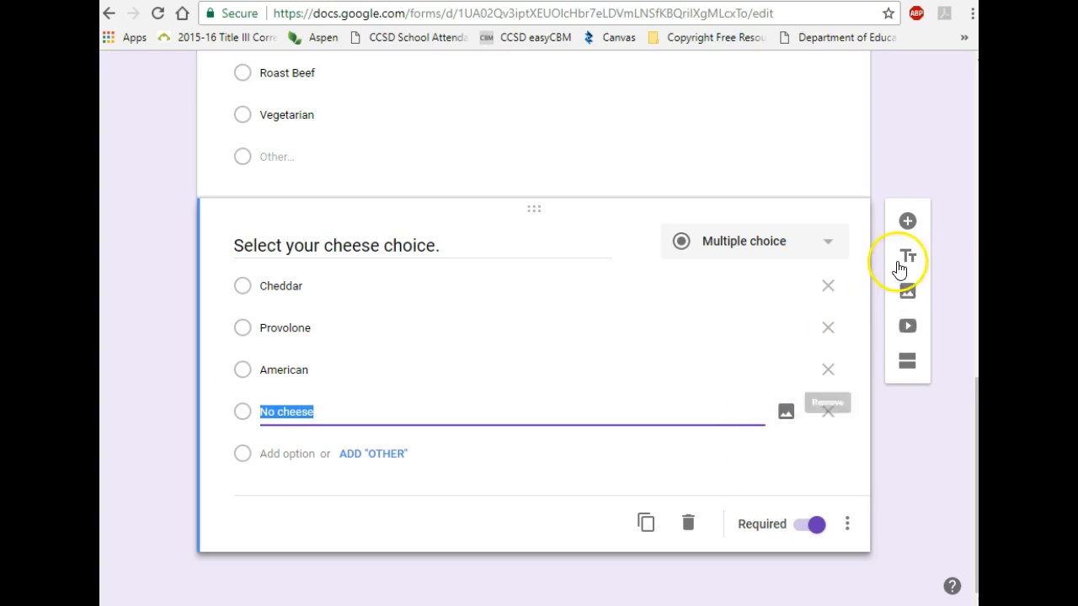
# Step: Add a Checkboxes question below the cheese question titled 'Select your toppings'
pyautogui.click(908, 221)
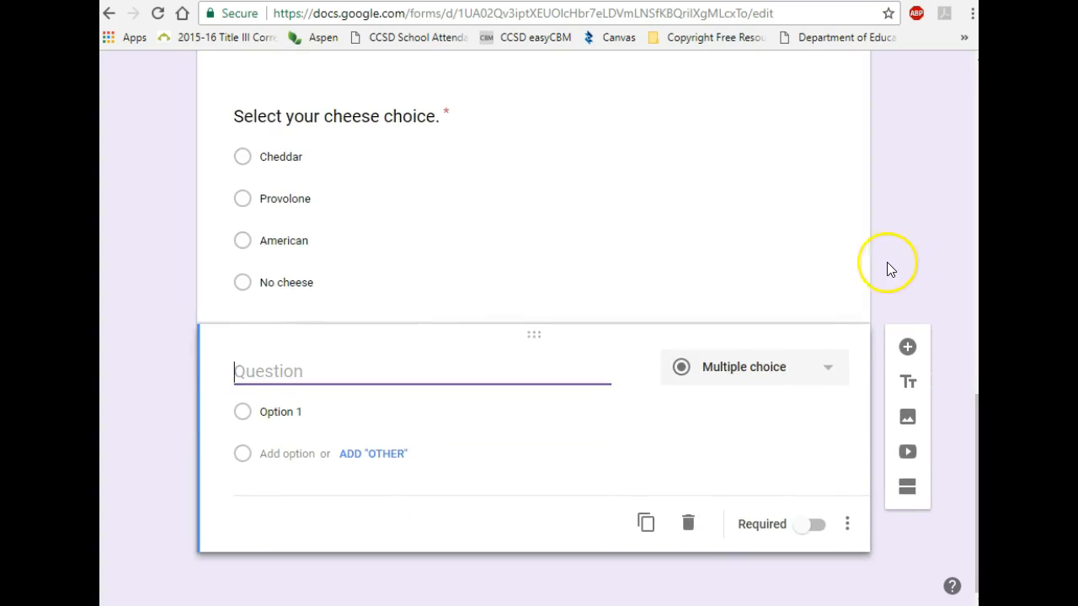
pyautogui.click(821, 377)
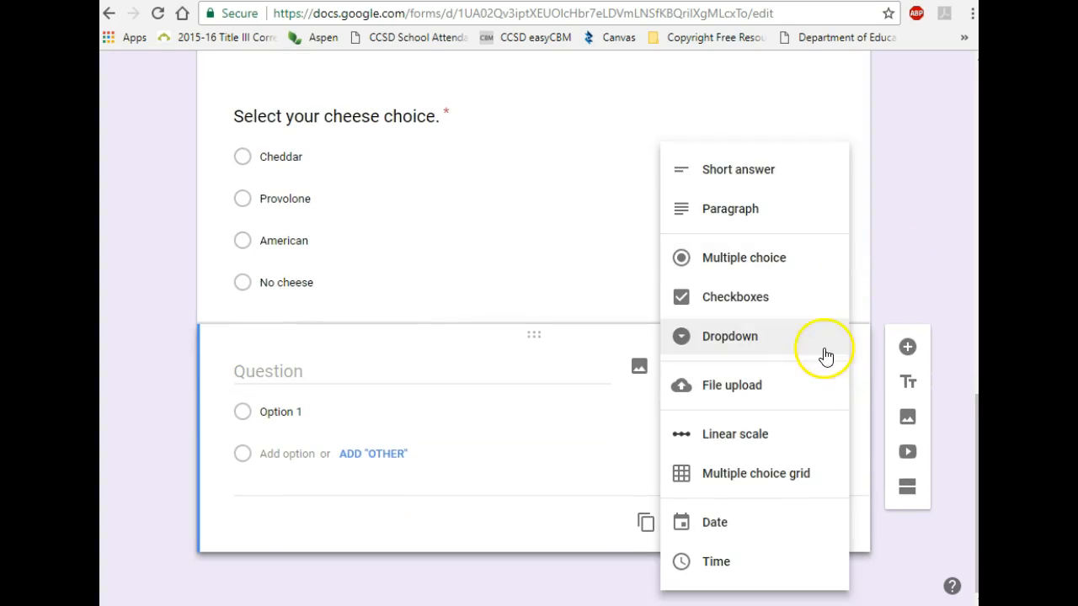
pyautogui.click(723, 308)
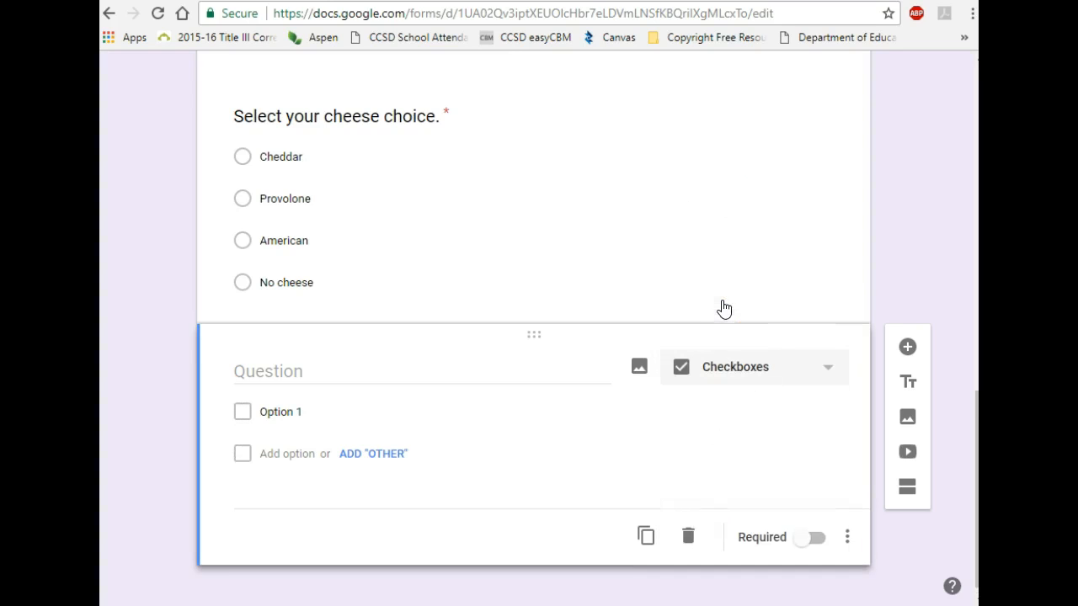
pyautogui.click(306, 372)
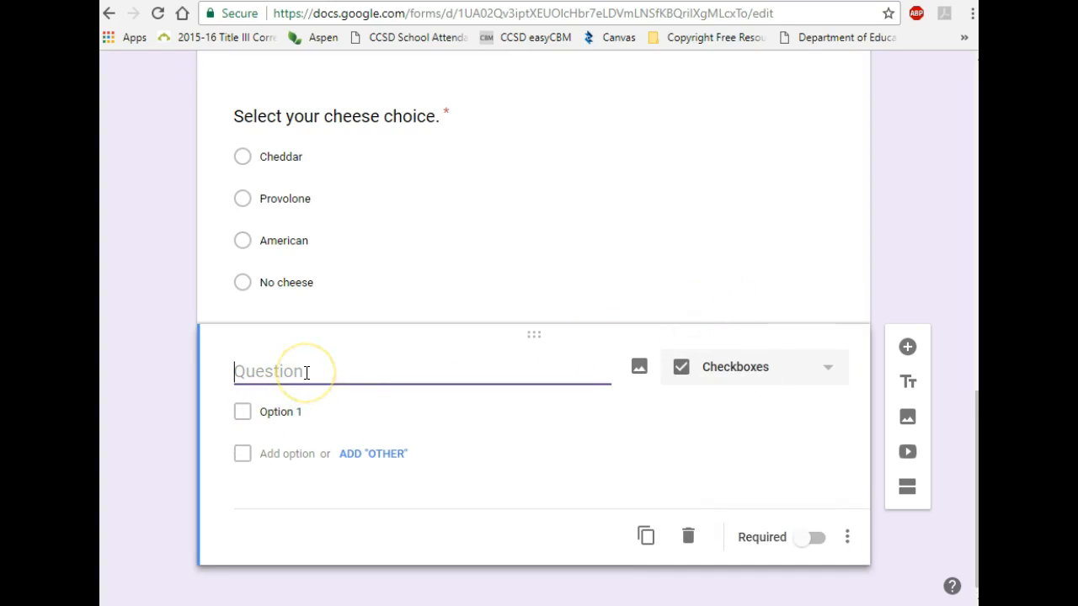
pyautogui.write('Sel')
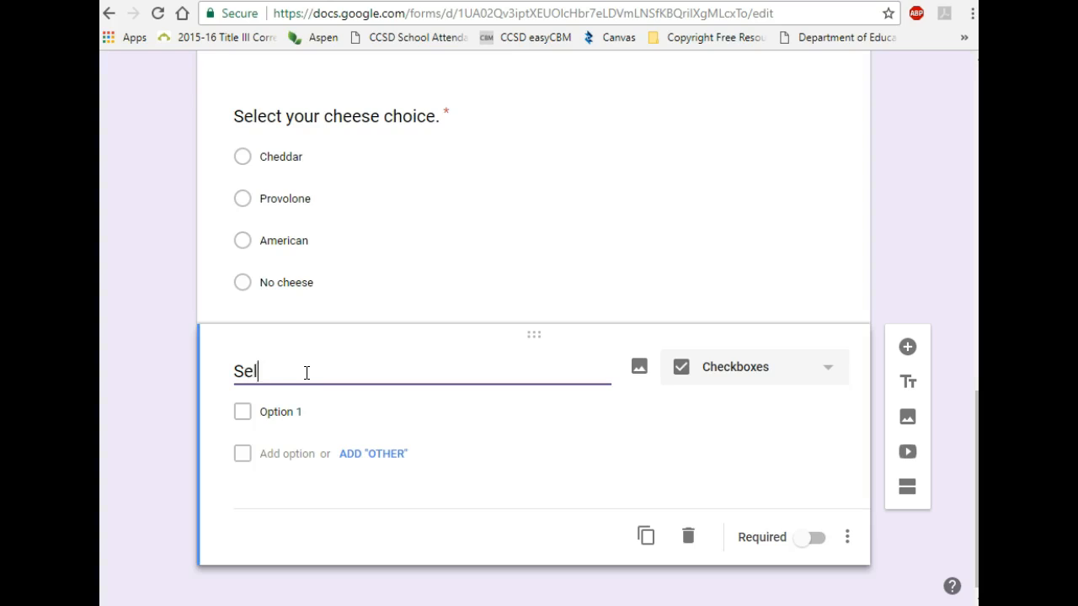
pyautogui.write('ect your toppings')
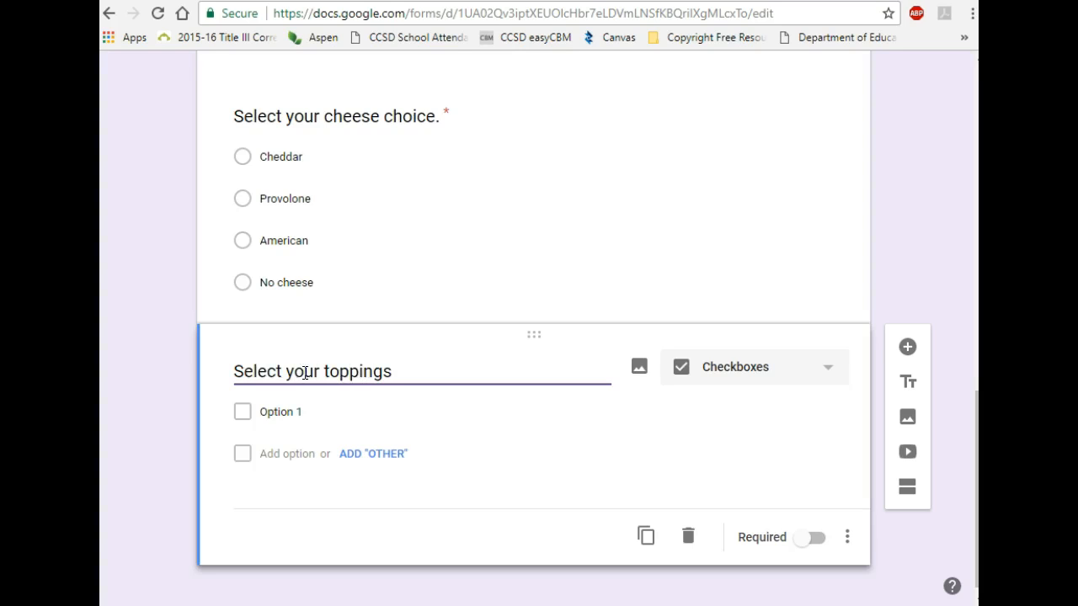
# Step: Enter the first five toppings: Lettuce, Tomato, Spinach, Green pepper and Onion
pyautogui.click(278, 411)
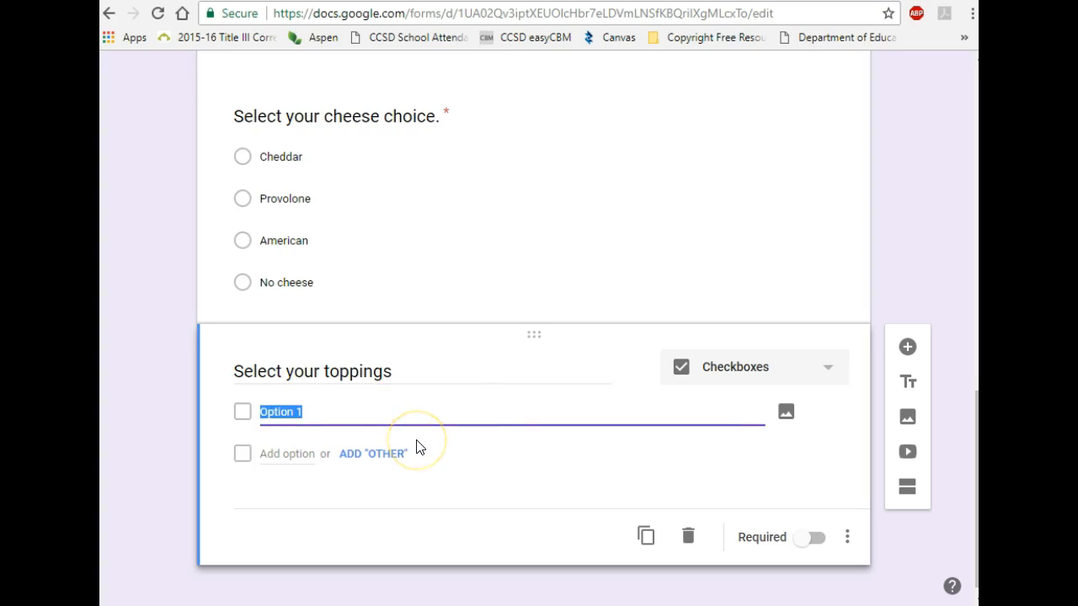
pyautogui.write('Lettuce')
pyautogui.click(278, 453)
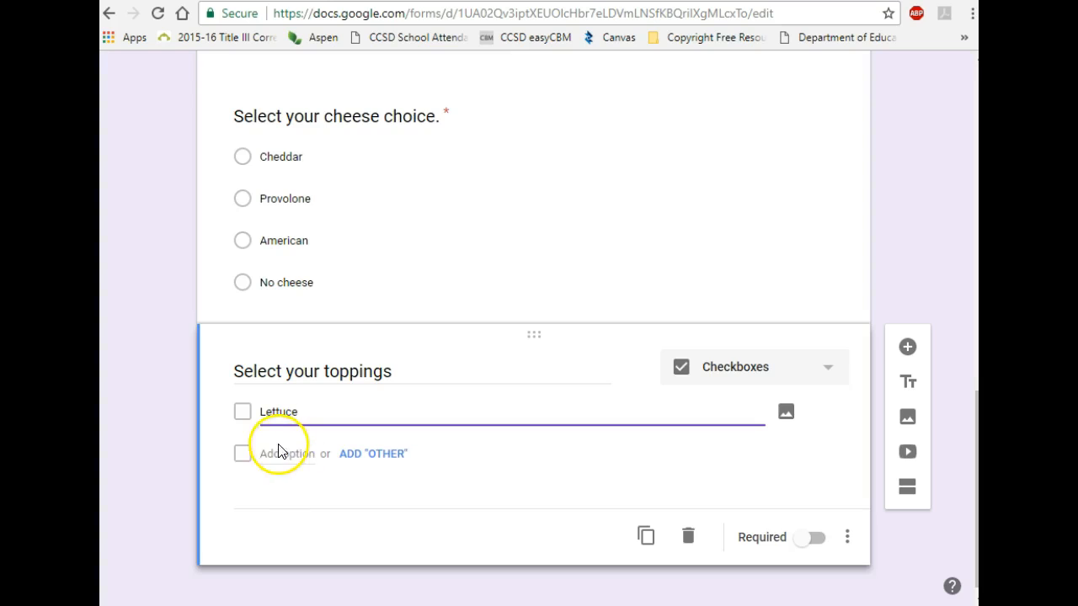
pyautogui.write('Tomato')
pyautogui.click(283, 497)
pyautogui.write('Spinach')
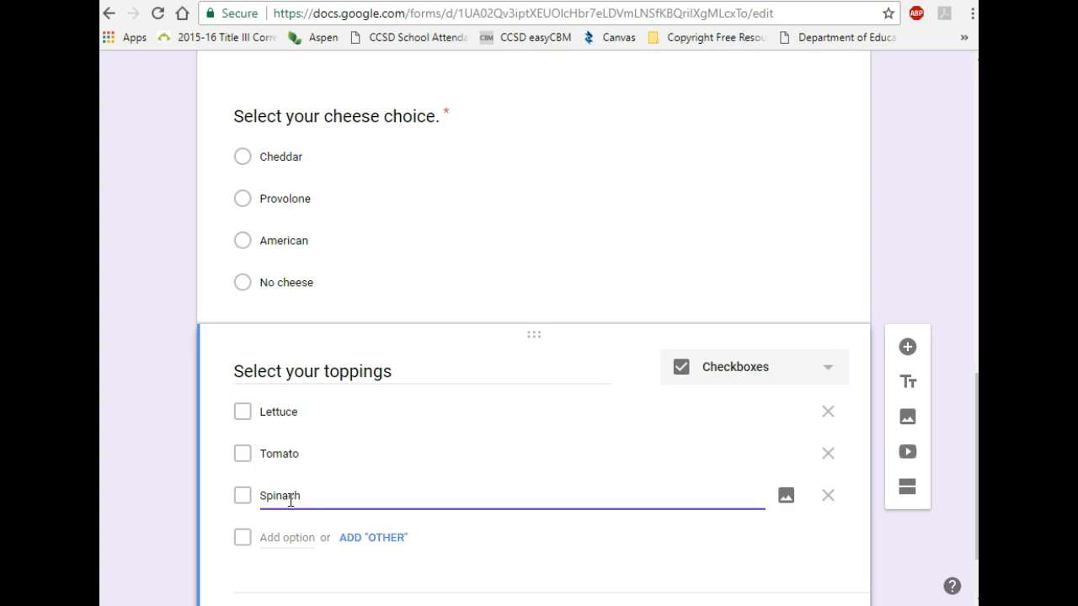
pyautogui.click(297, 537)
pyautogui.write('Green peppe')
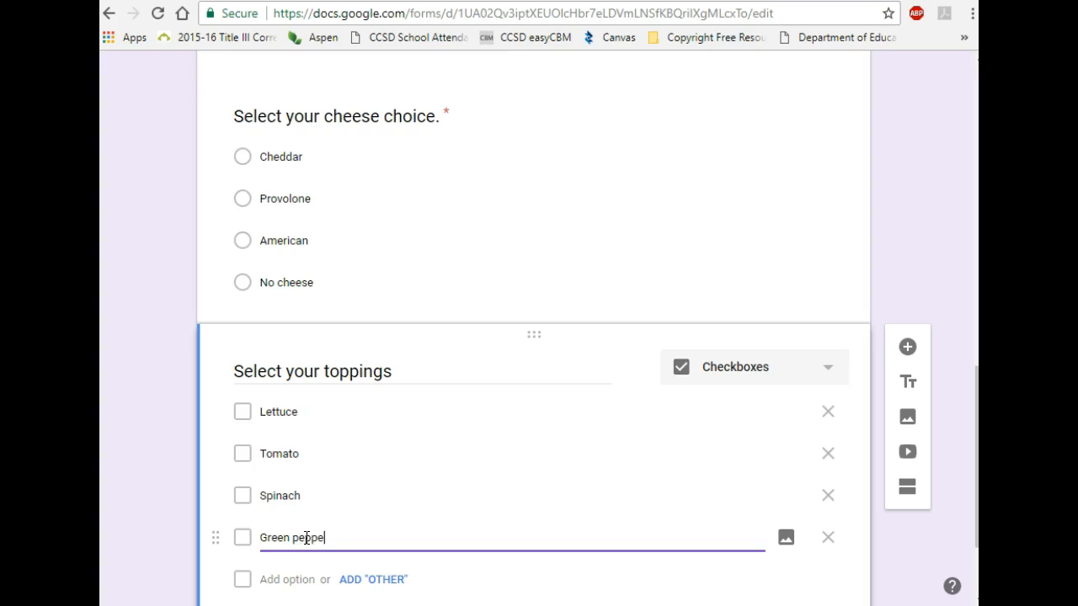
pyautogui.write('r')
pyautogui.click(297, 579)
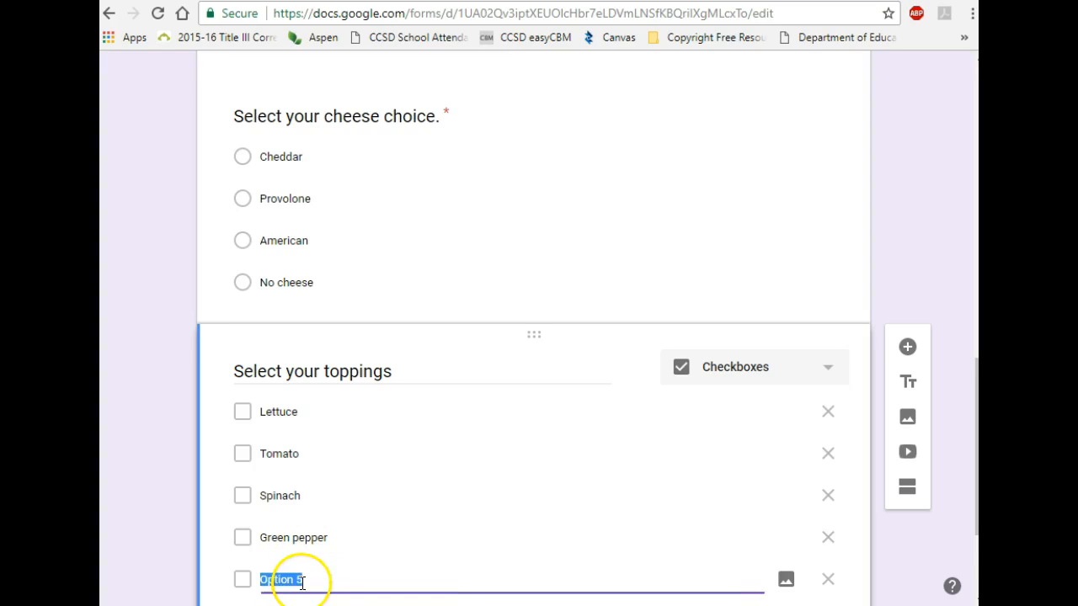
pyautogui.write('On')
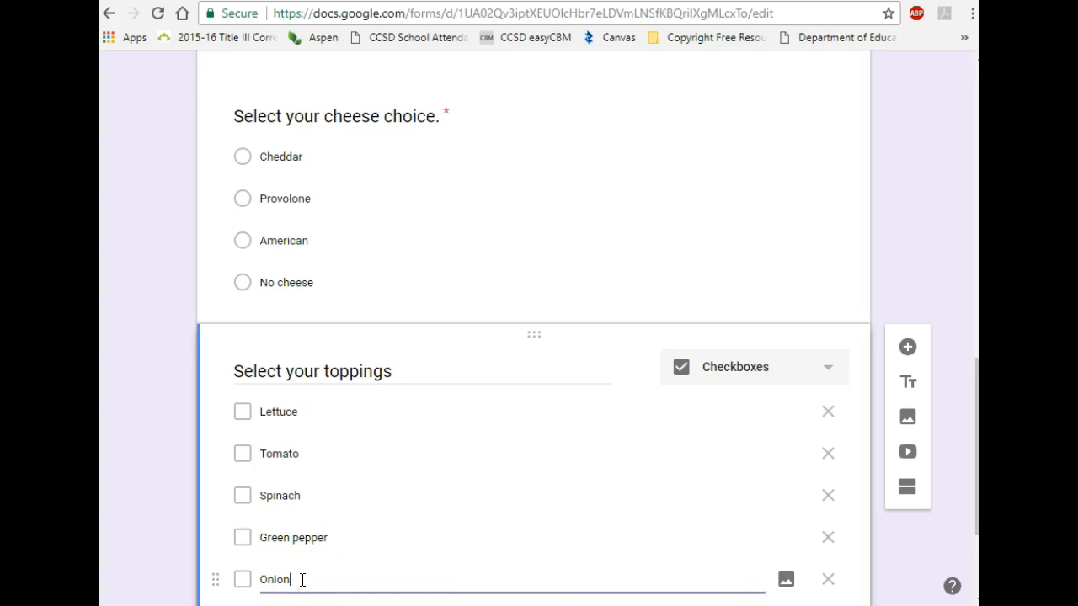
# Step: Add the remaining toppings Mayo, Mustard, Oil and Vinegar, Salt and Pepper, and Spices
pyautogui.scroll(-2, 348, 560)
pyautogui.click(291, 444)
pyautogui.write('Mayo')
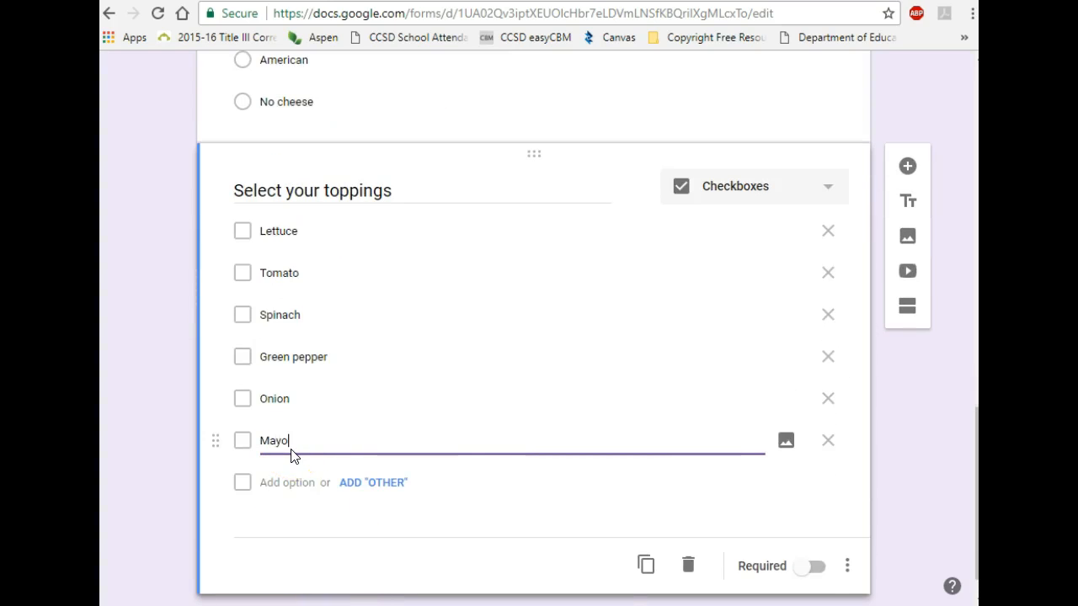
pyautogui.click(288, 481)
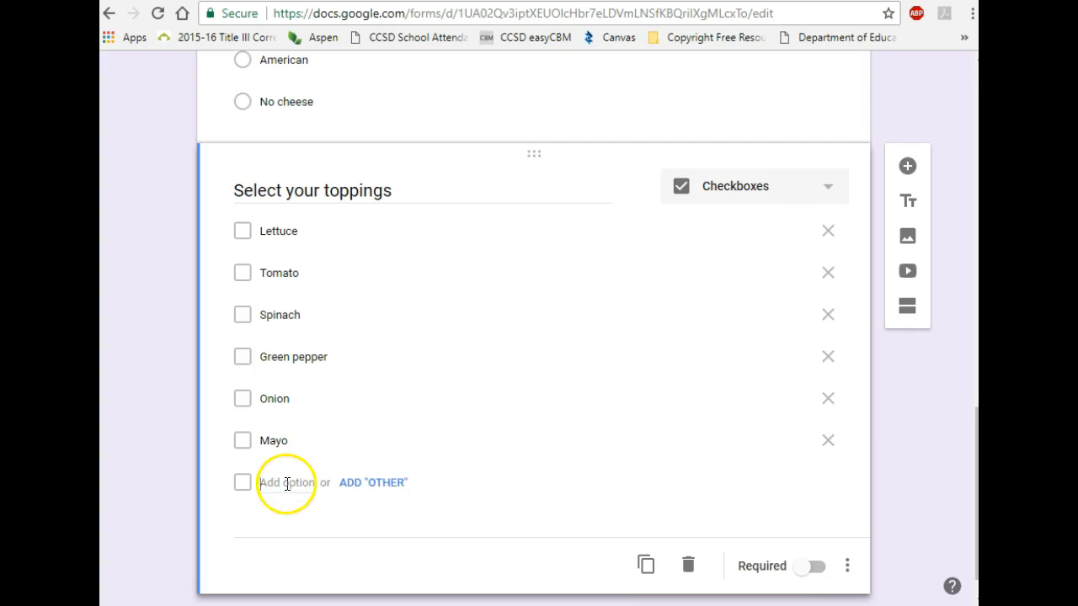
pyautogui.write('Mustard')
pyautogui.click(289, 524)
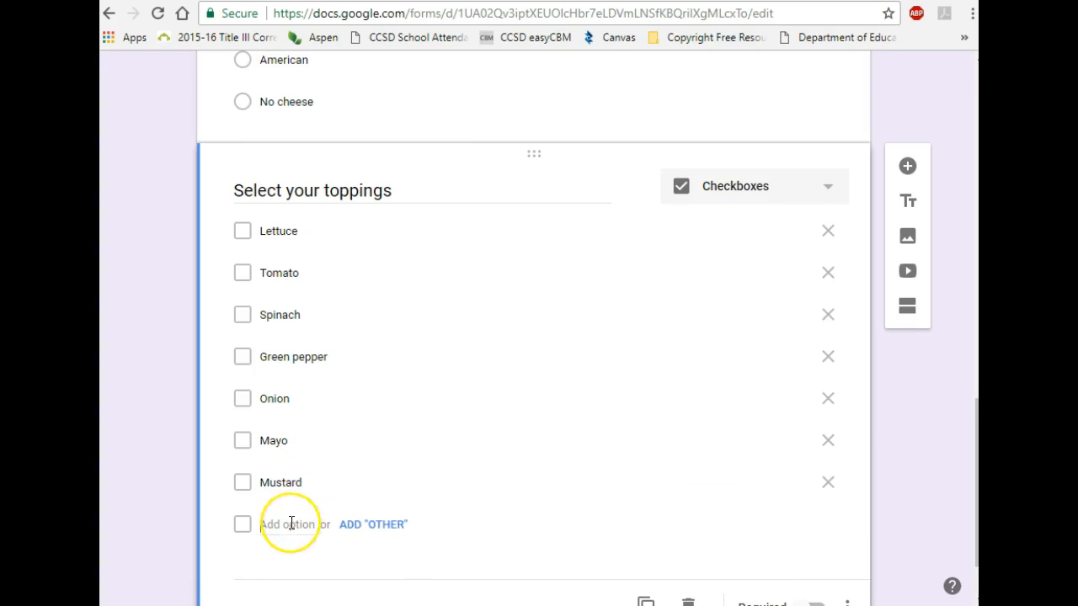
pyautogui.write('Oil and Vinegar')
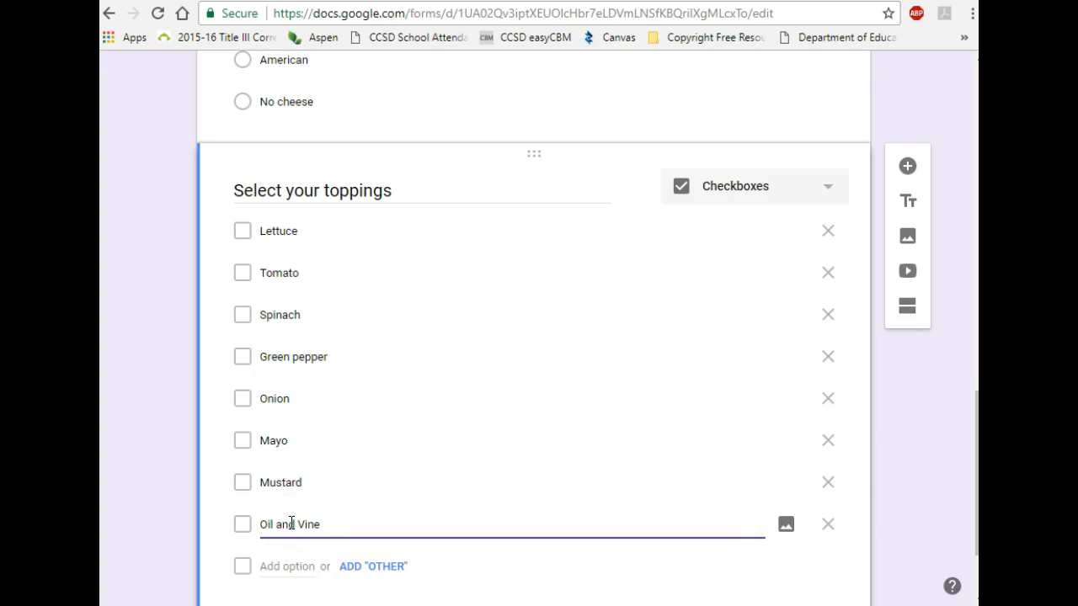
pyautogui.click(299, 566)
pyautogui.write('S')
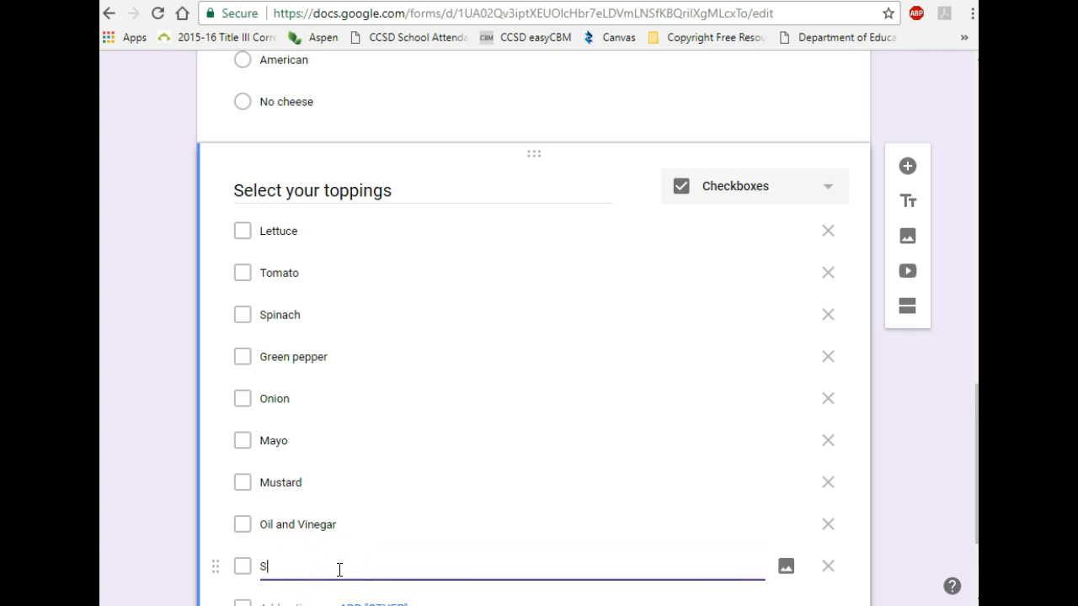
pyautogui.write('alt and Pepper')
pyautogui.scroll(-2, 385, 525)
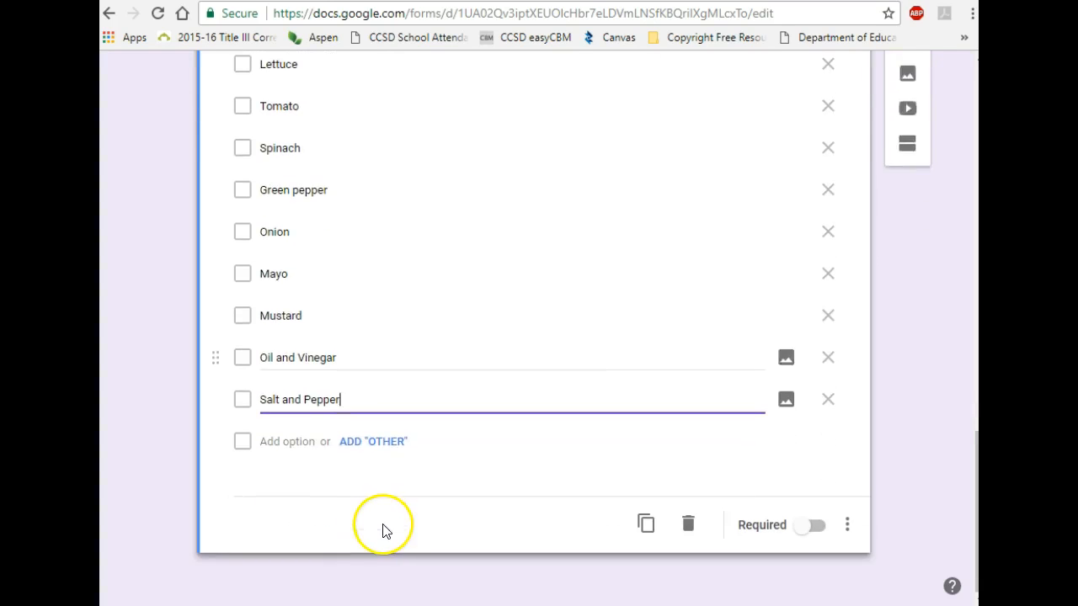
pyautogui.click(299, 441)
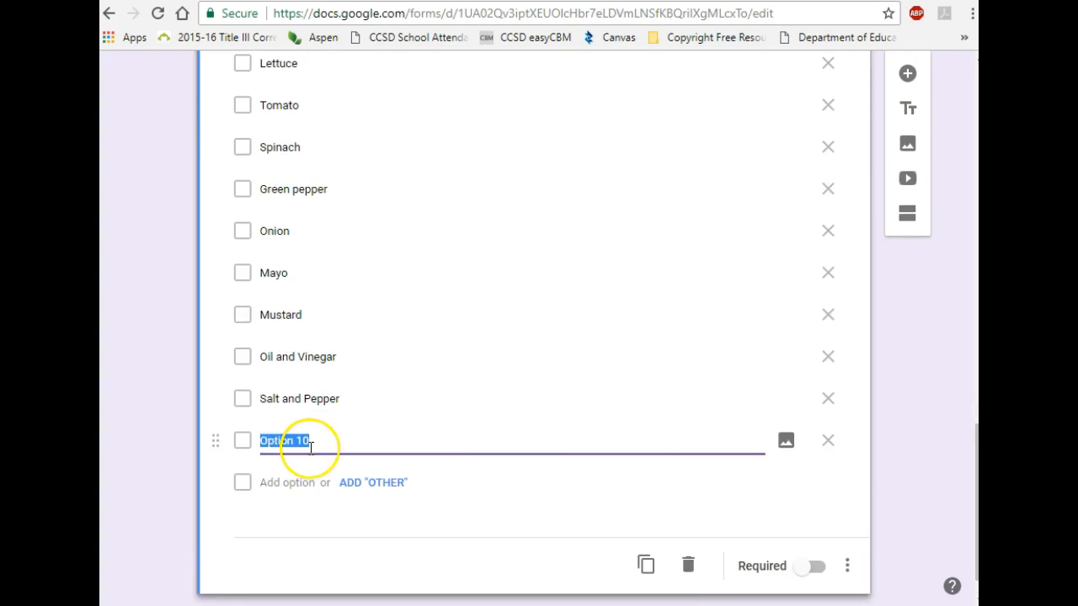
pyautogui.write('Spices')
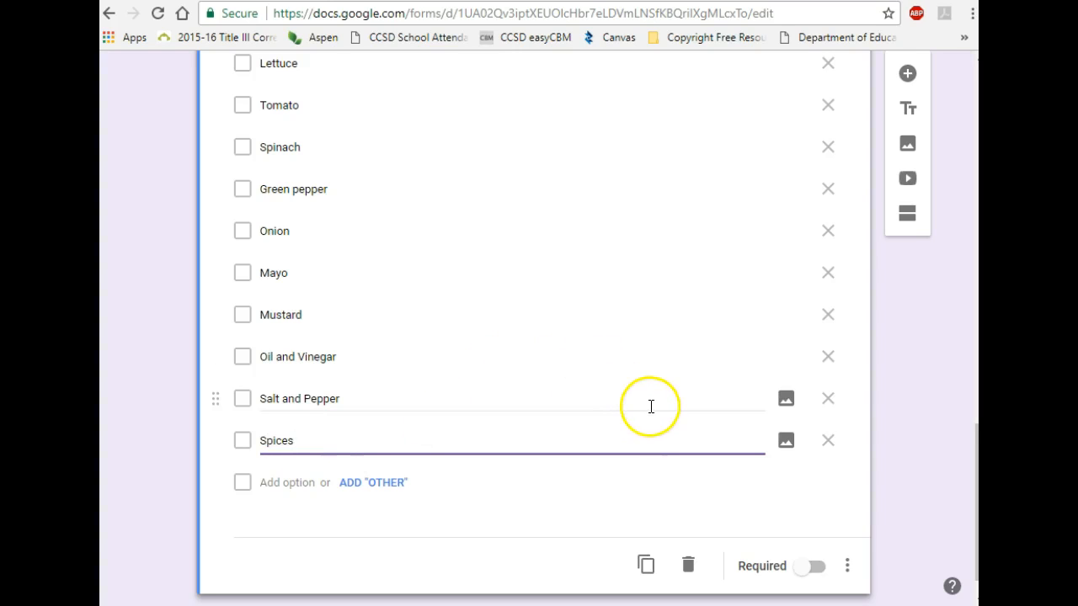
pyautogui.scroll(1, 652, 407)
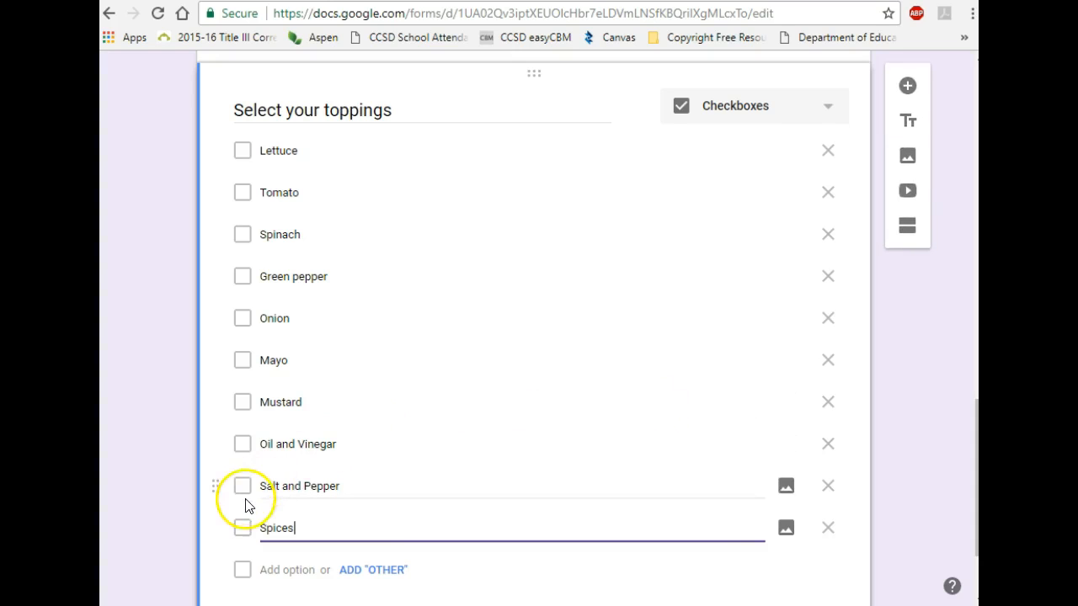
# Step: Add a new Paragraph question after the toppings question
pyautogui.click(908, 88)
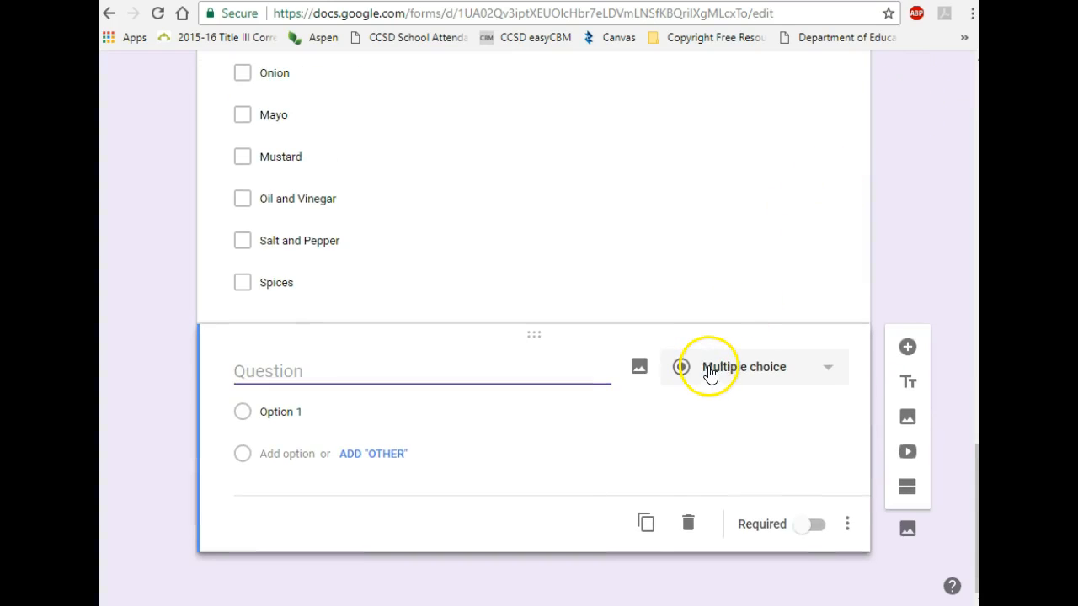
pyautogui.click(832, 375)
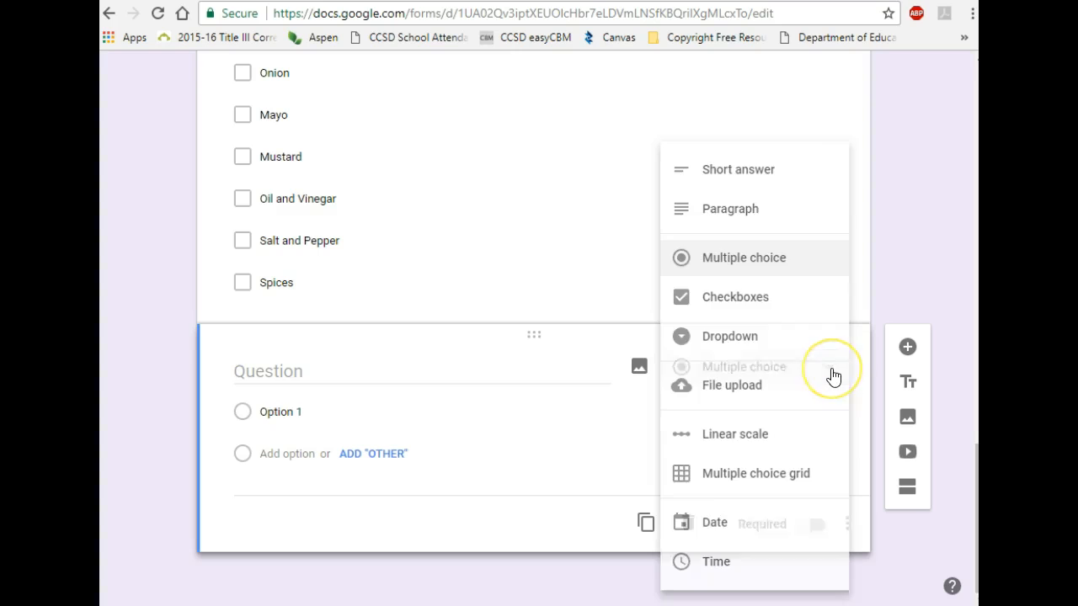
pyautogui.click(793, 310)
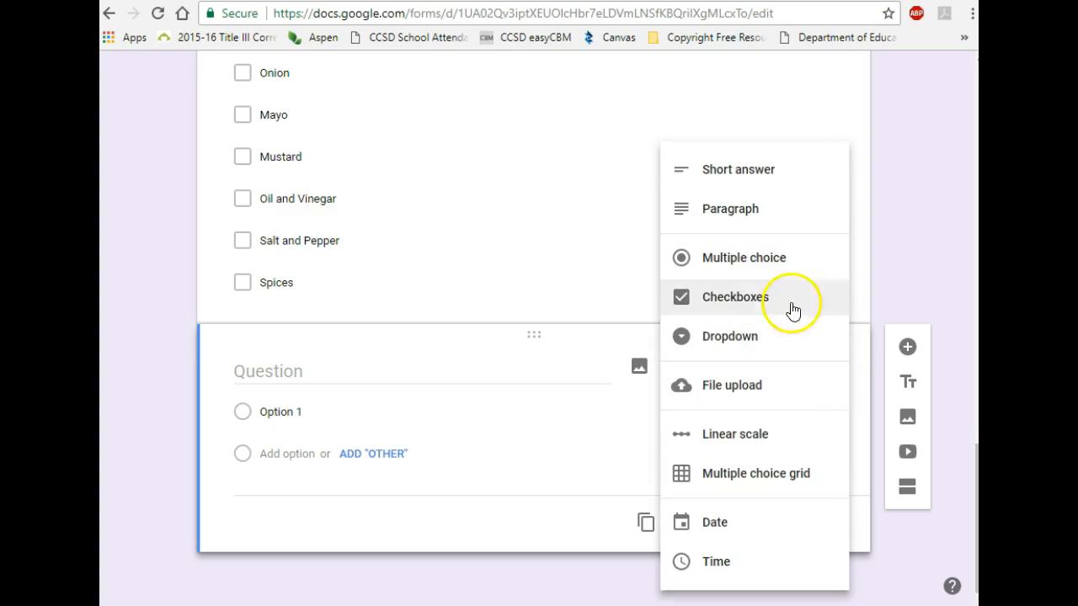
pyautogui.click(731, 211)
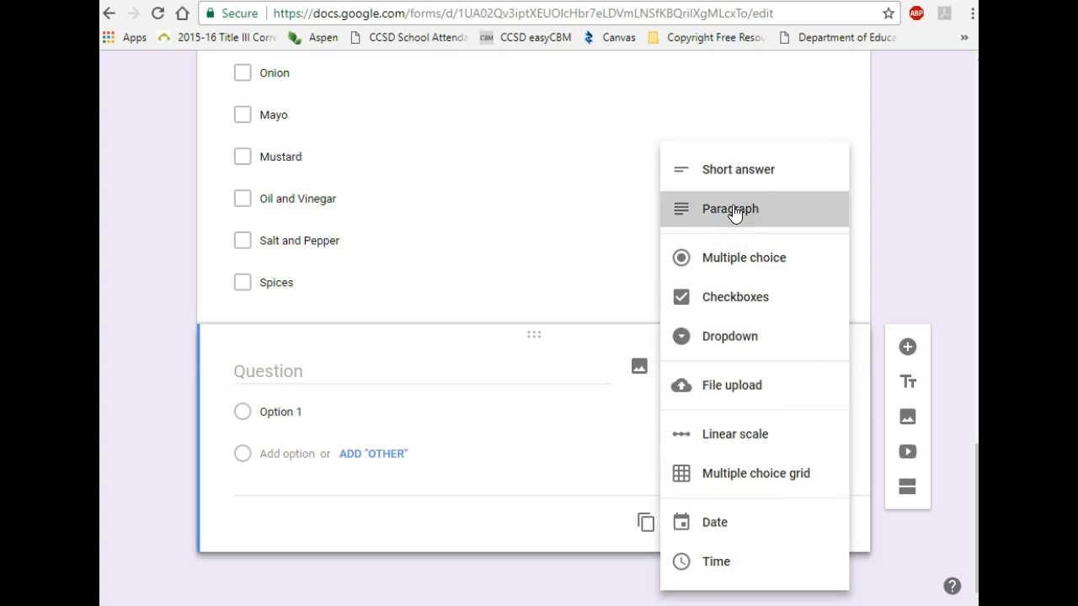
# Step: Title it 'Any special directions for your sub? (Toasted? Tennis cut? etc. Please list all below)'
pyautogui.click(299, 404)
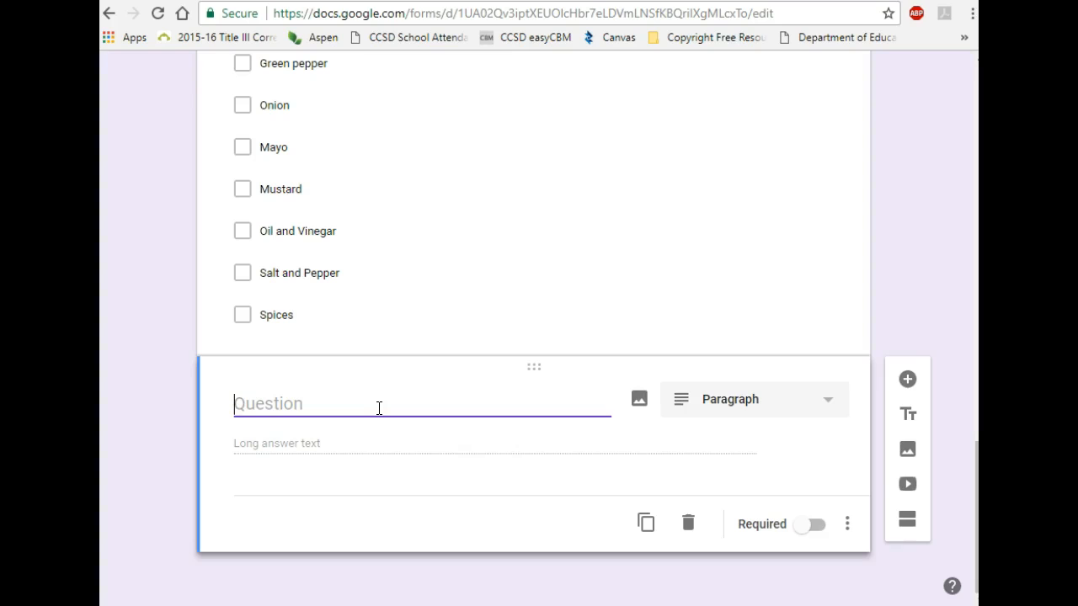
pyautogui.write('Any')
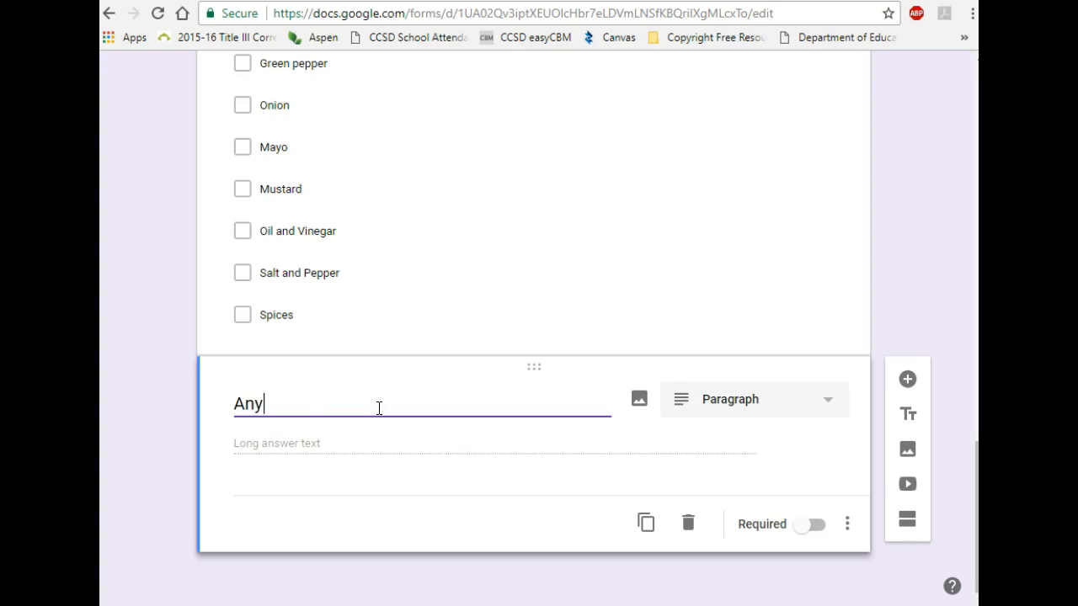
pyautogui.write(' special di')
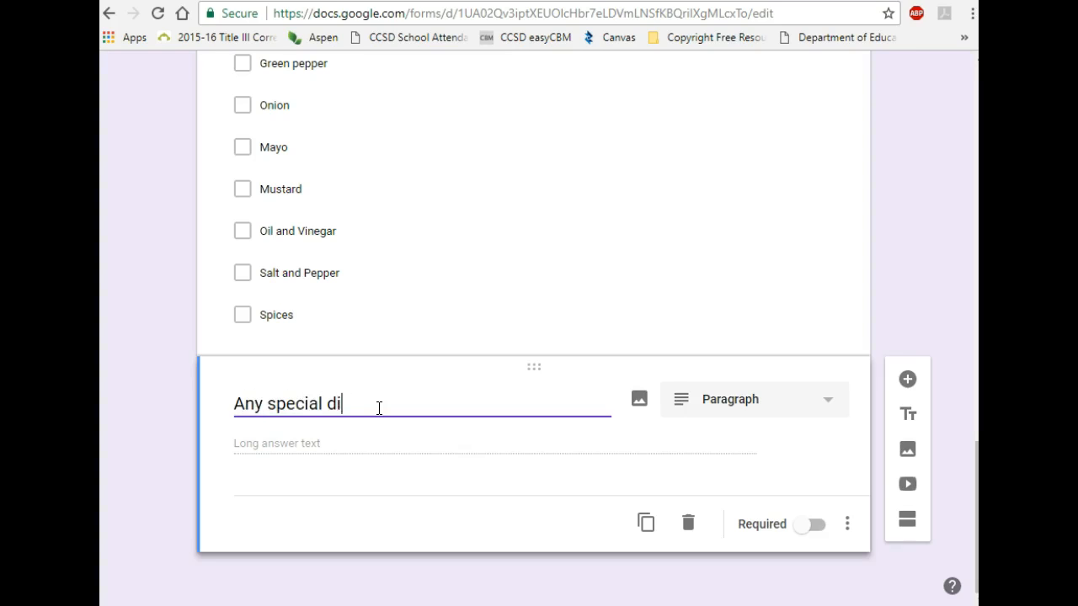
pyautogui.write('rections for your sub?')
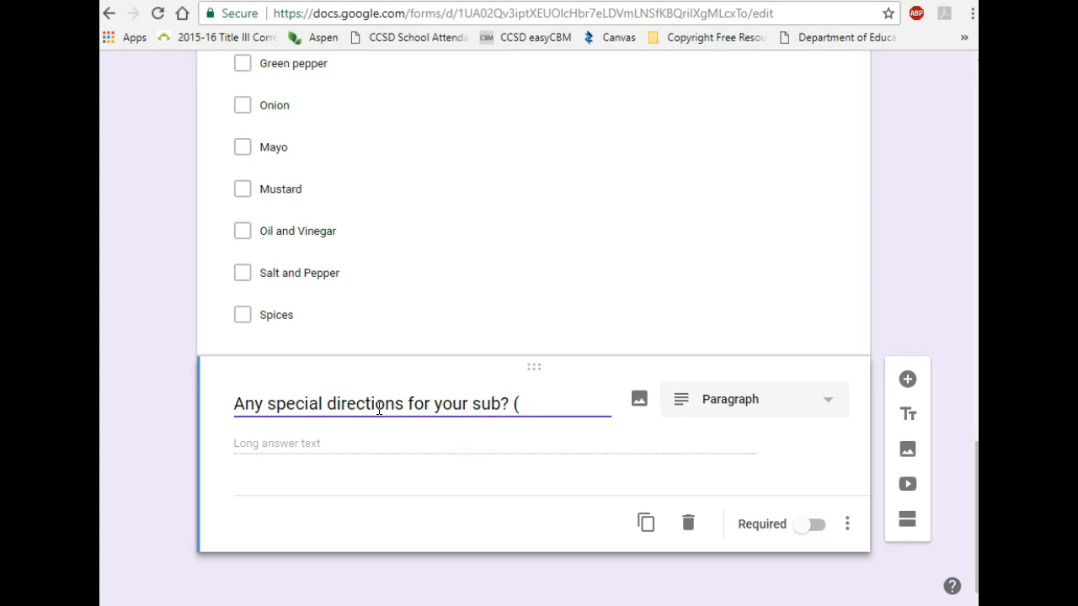
pyautogui.write('(Toasted?')
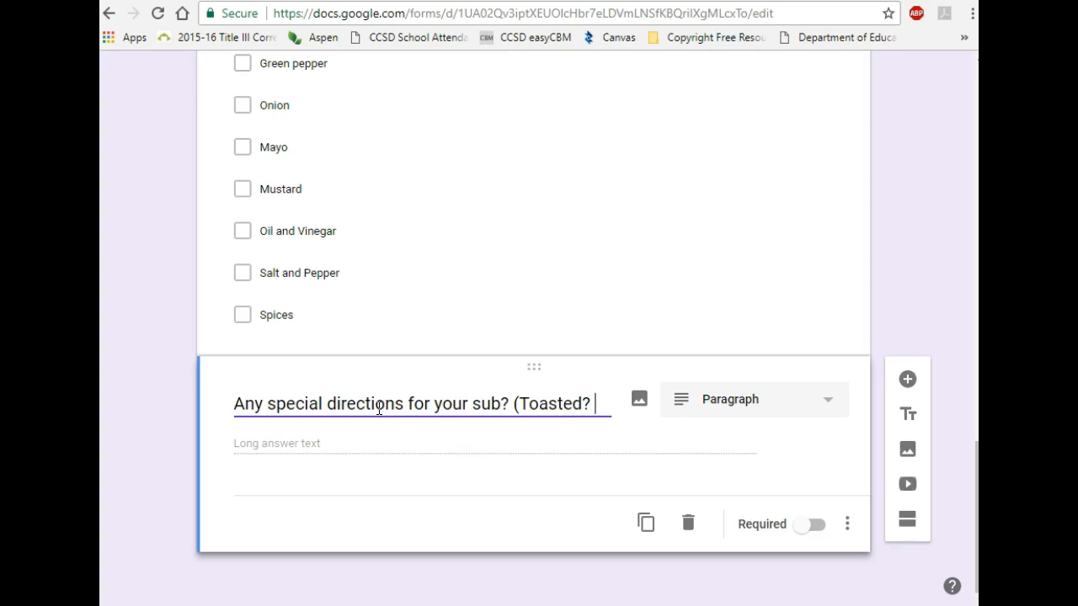
pyautogui.write(' Tenn')
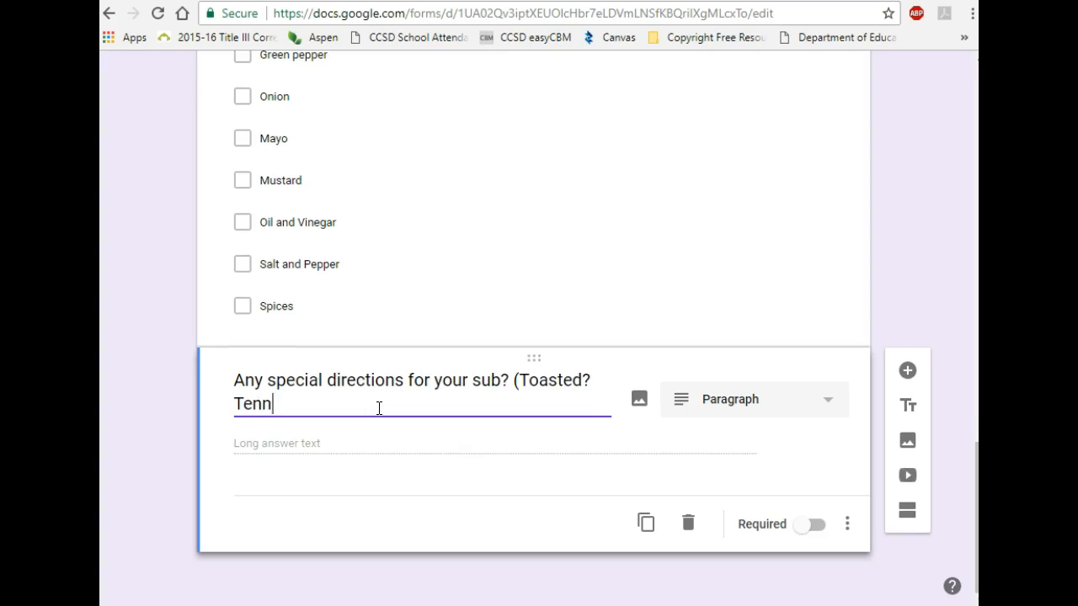
pyautogui.write('is cut? etc. Please list all ')
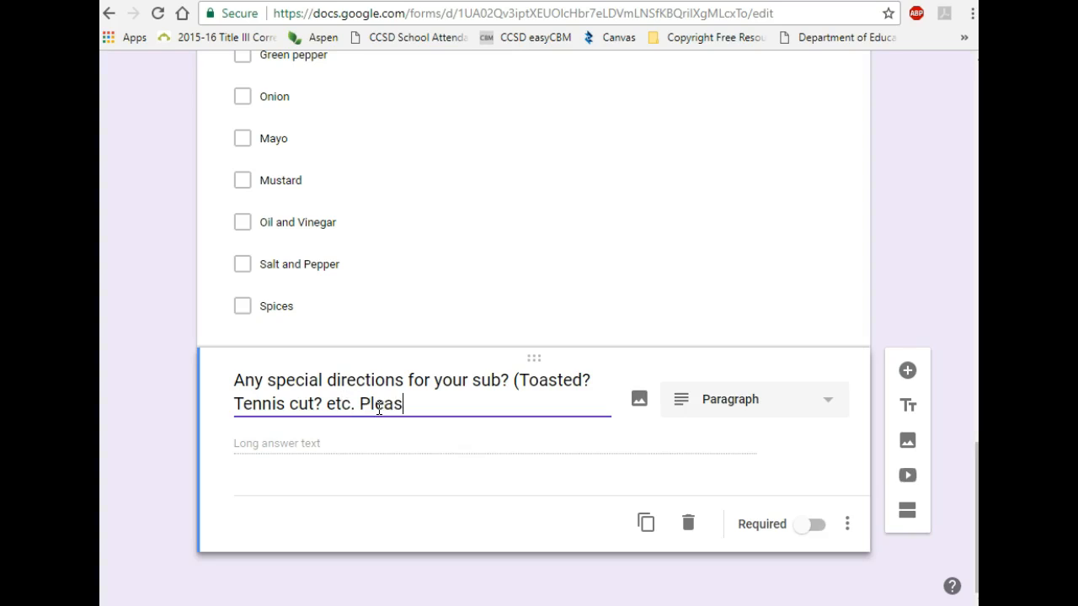
pyautogui.write('b')
pyautogui.press('BackSpace')
pyautogui.write('all below')
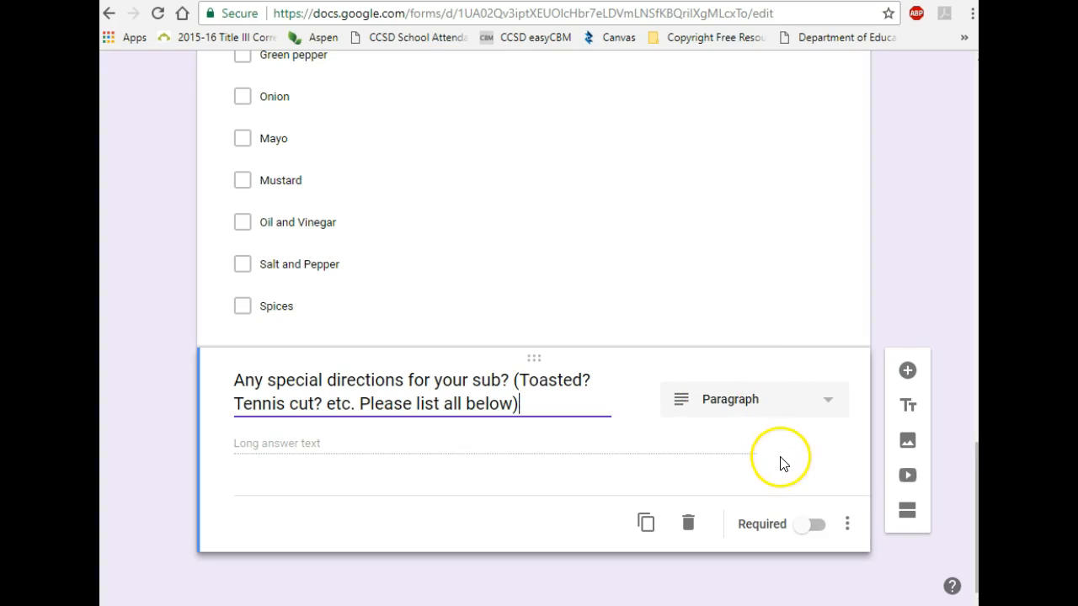
# Step: Add a question titled 'Select your chips' with Lay's -Plain as its first choice
pyautogui.click(907, 372)
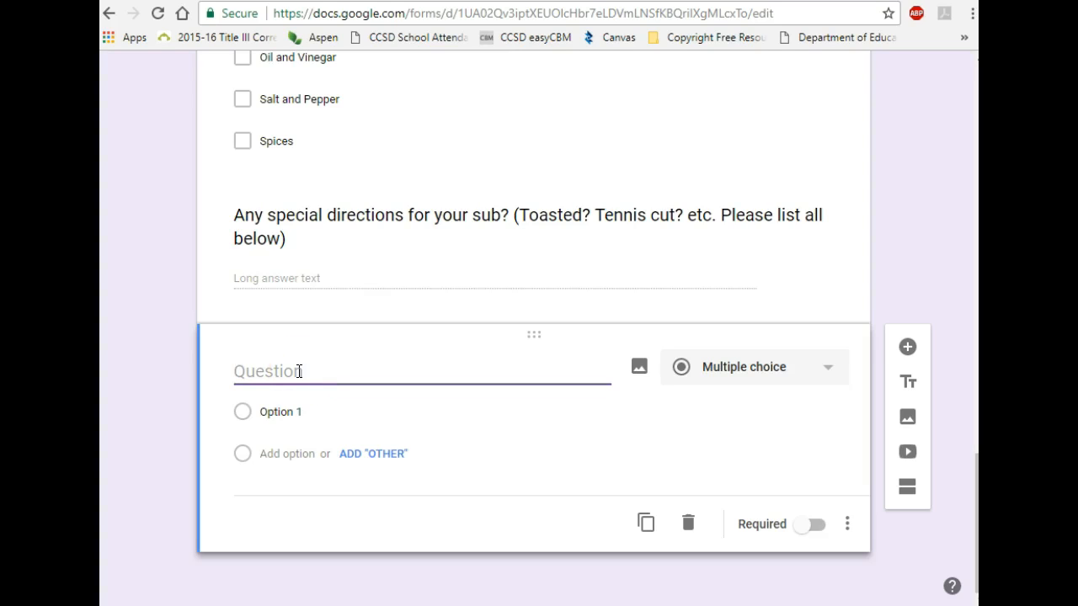
pyautogui.write('Select your chips')
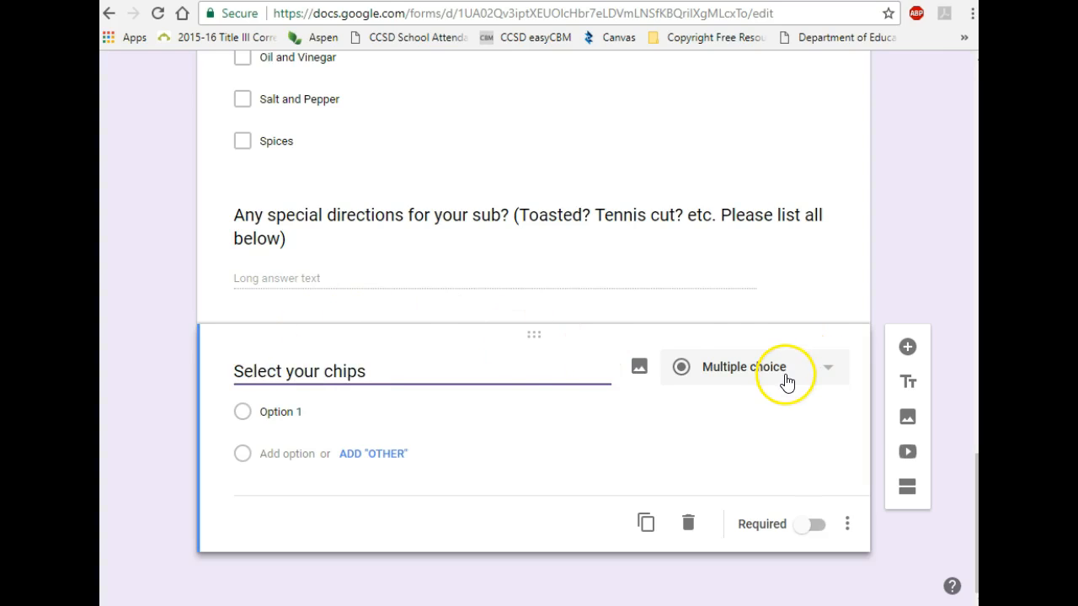
pyautogui.click(282, 413)
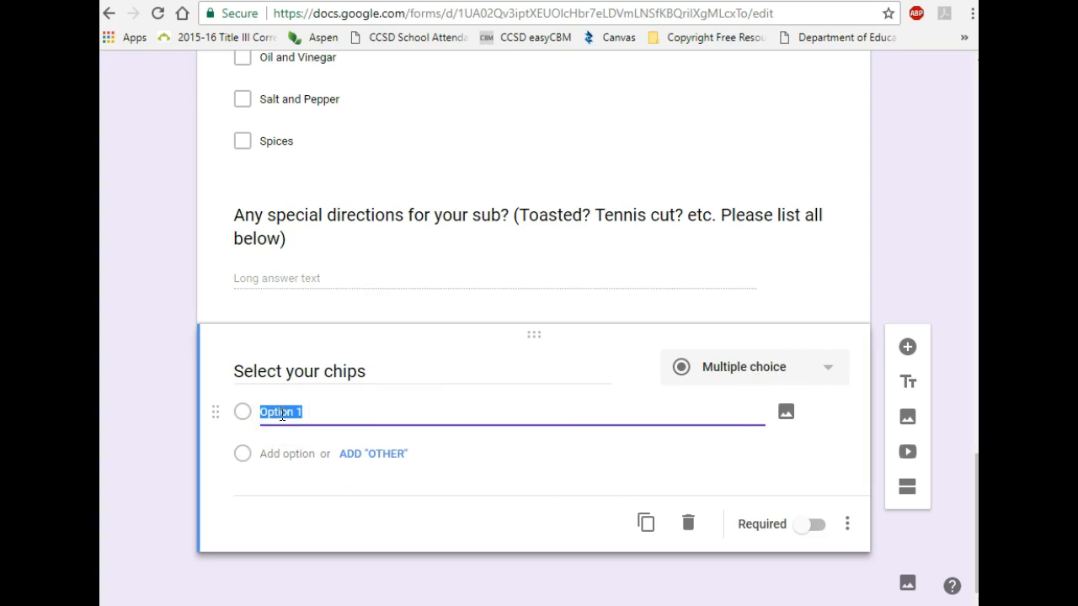
pyautogui.write('La')
pyautogui.press('BackSpace')
pyautogui.press('BackSpace')
pyautogui.press('BackSpace')
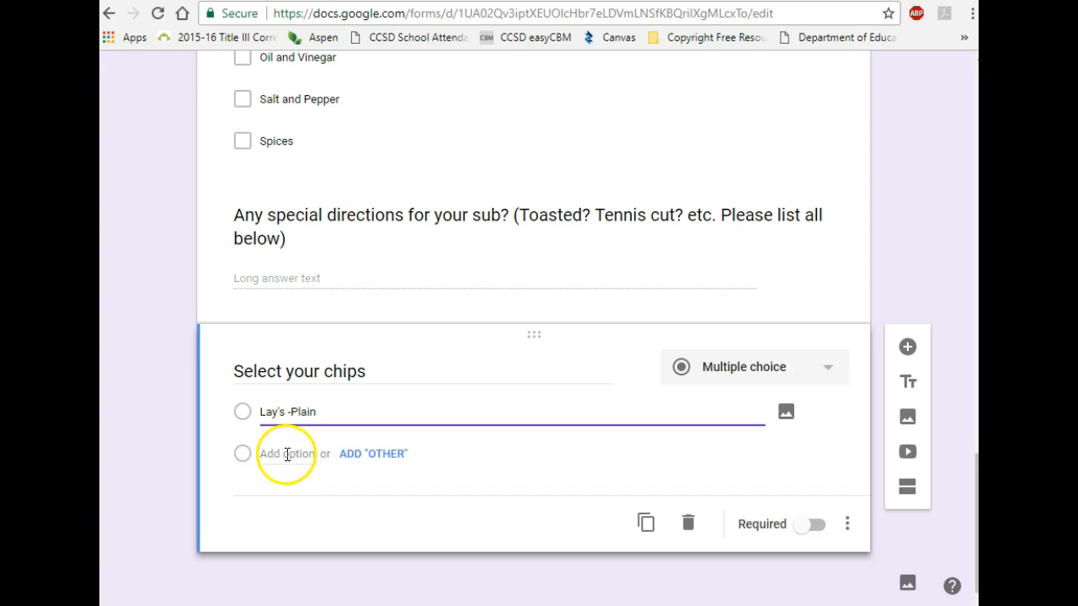
# Step: Add the chip choices Doritos, BBQ and Baked BBQ
pyautogui.click(286, 455)
pyautogui.write('Dor')
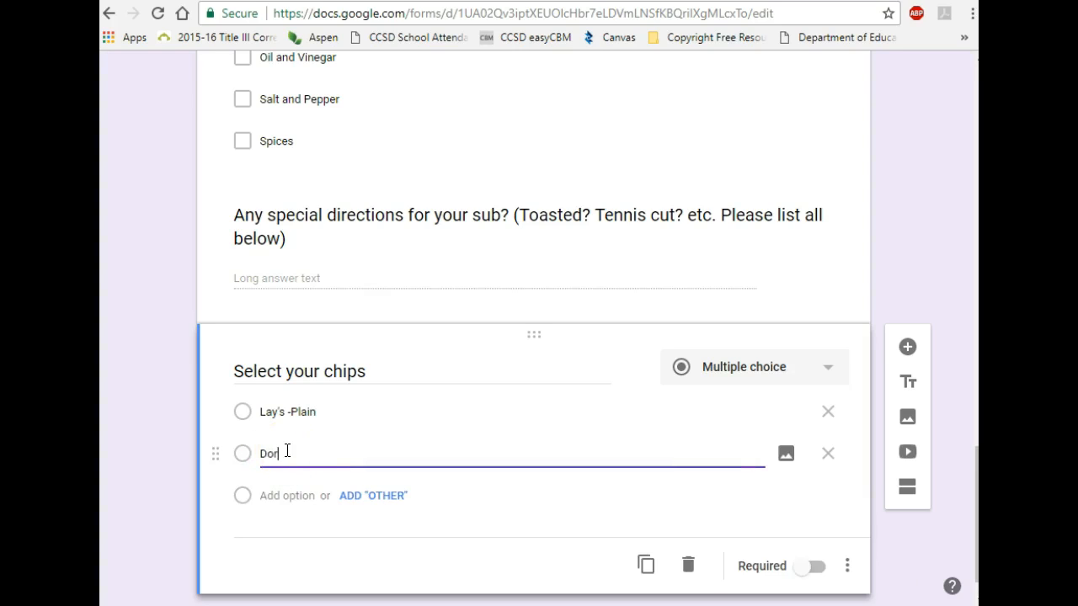
pyautogui.write('itos')
pyautogui.click(286, 496)
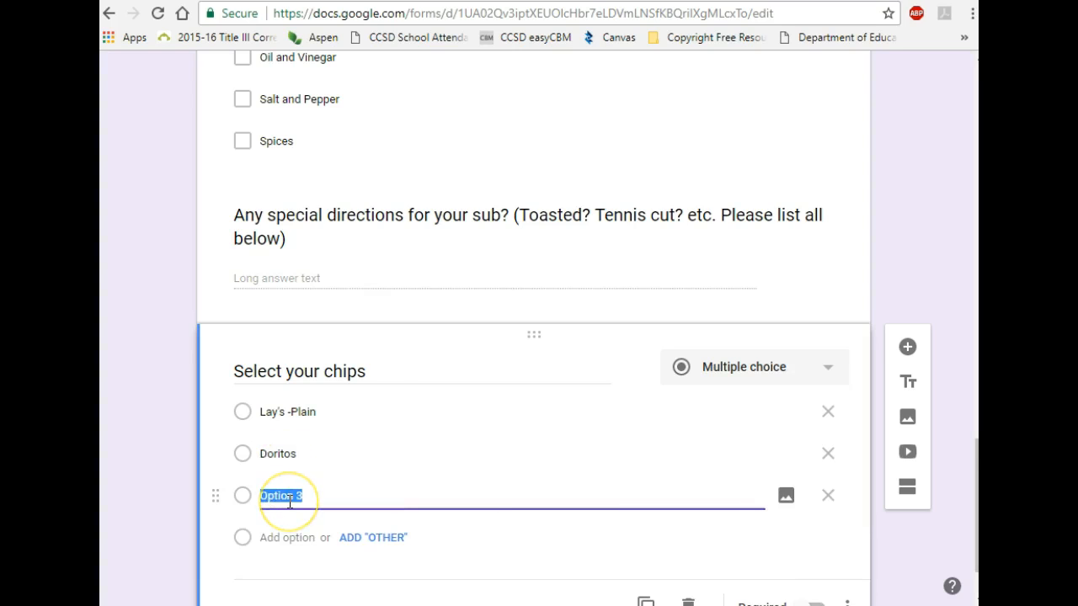
pyautogui.write('BBQ')
pyautogui.click(286, 537)
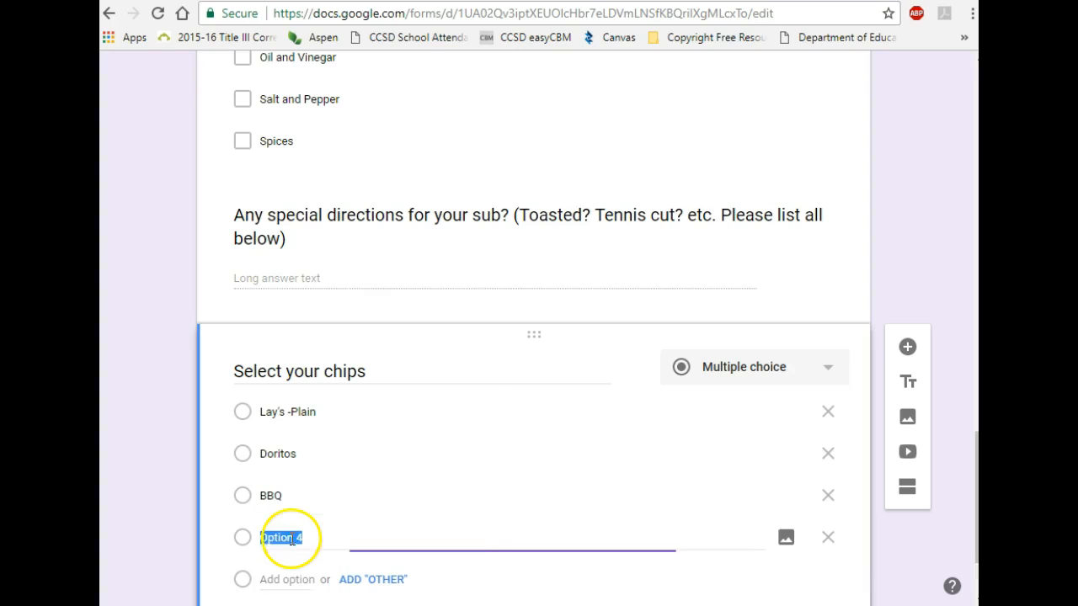
pyautogui.write('Baked')
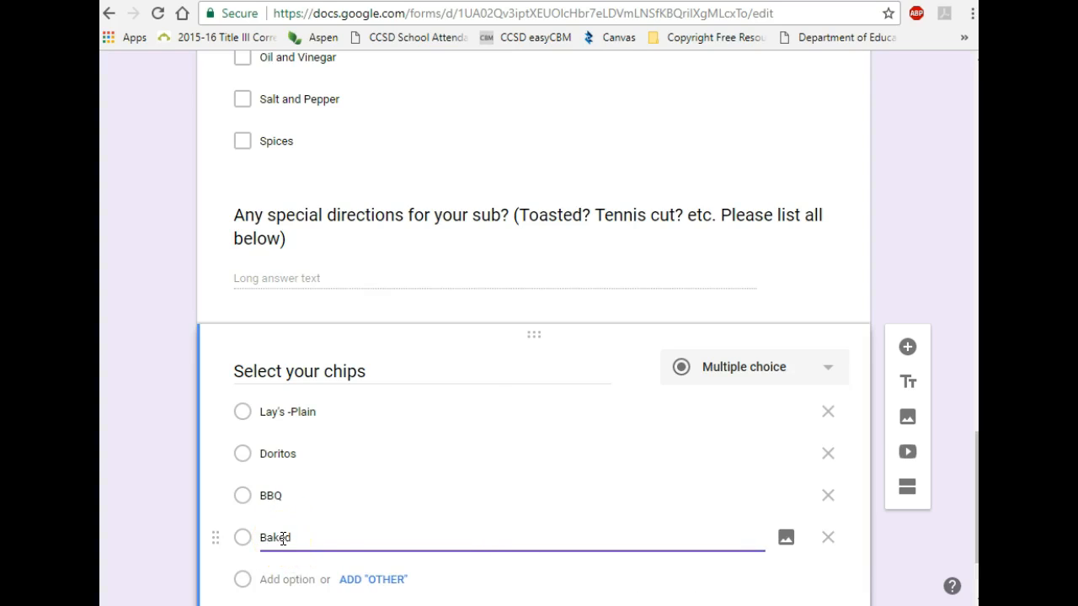
pyautogui.write(' BBQ')
pyautogui.scroll(-3, 686, 486)
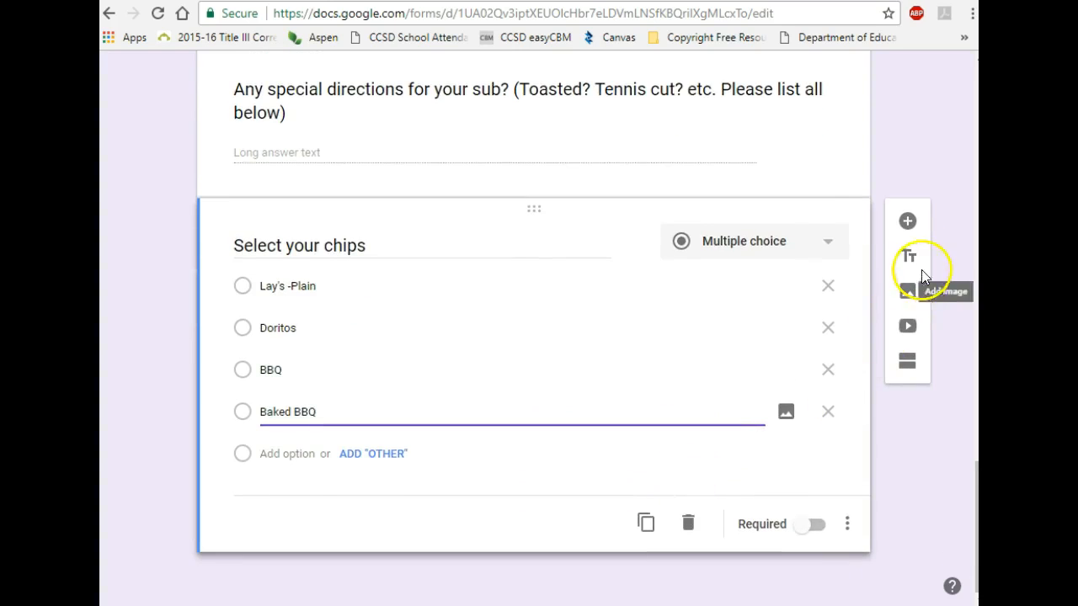
# Step: Add a question titled 'Select your drink.' with Tea as its first choice
pyautogui.click(909, 224)
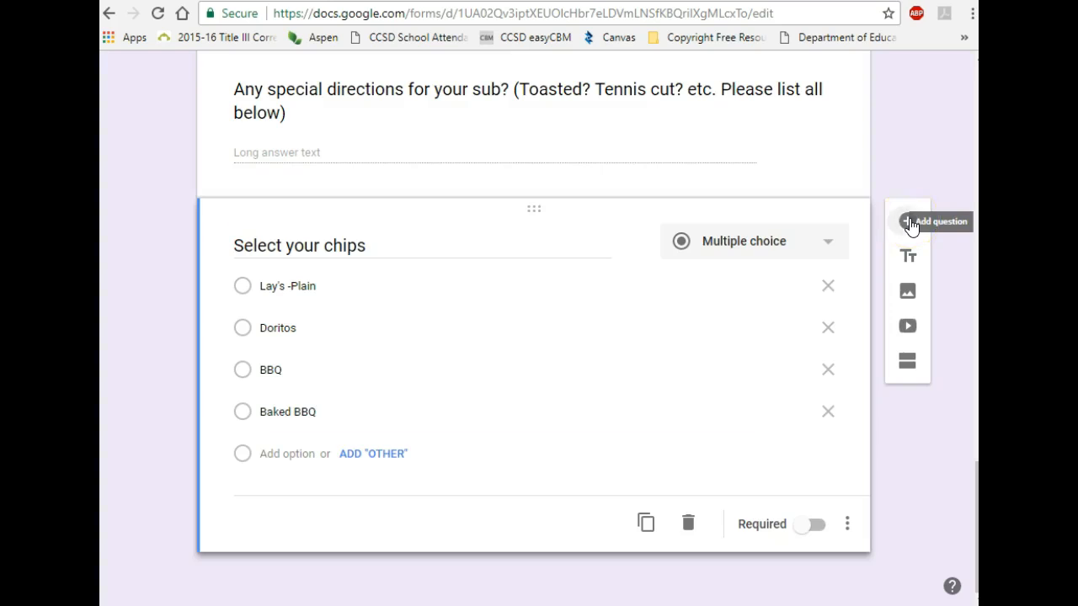
pyautogui.write('Select your drink.')
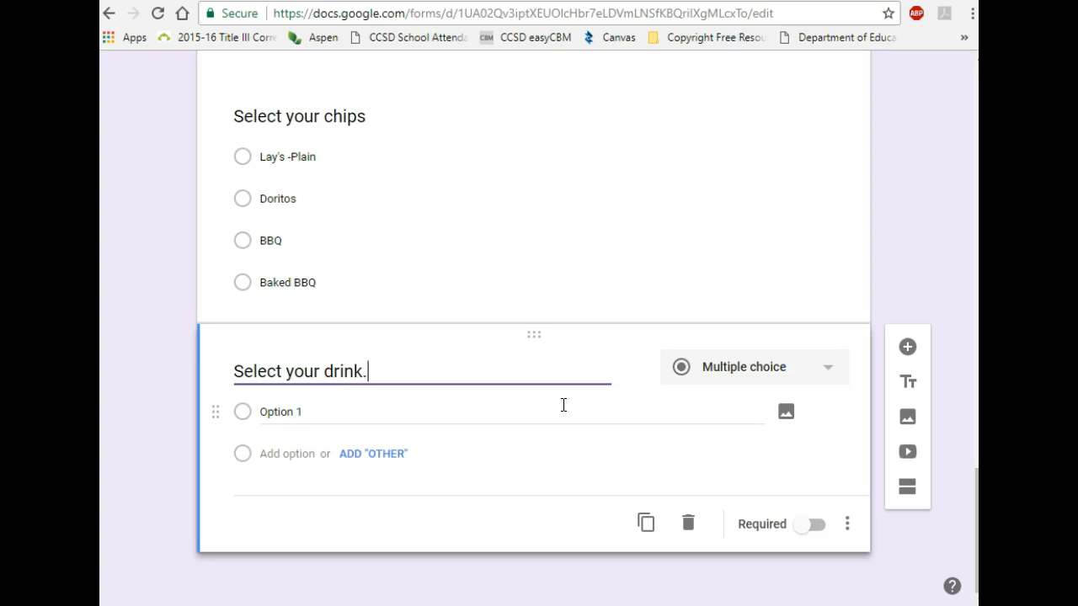
pyautogui.click(292, 411)
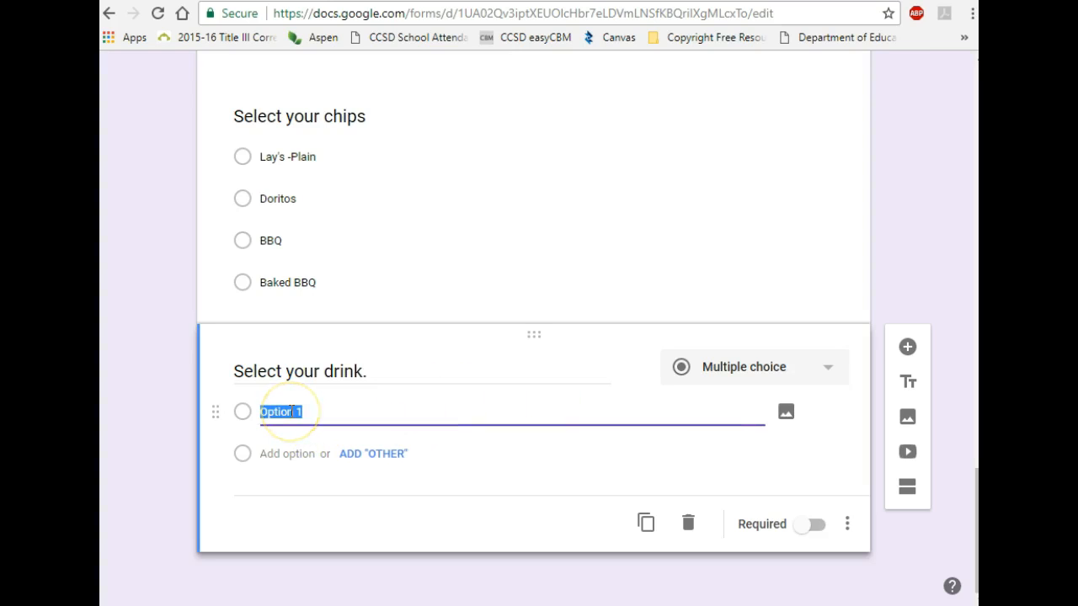
pyautogui.write('Tea')
# Step: Add Lemonade, Coke and an Other answer to the drink question
pyautogui.click(290, 453)
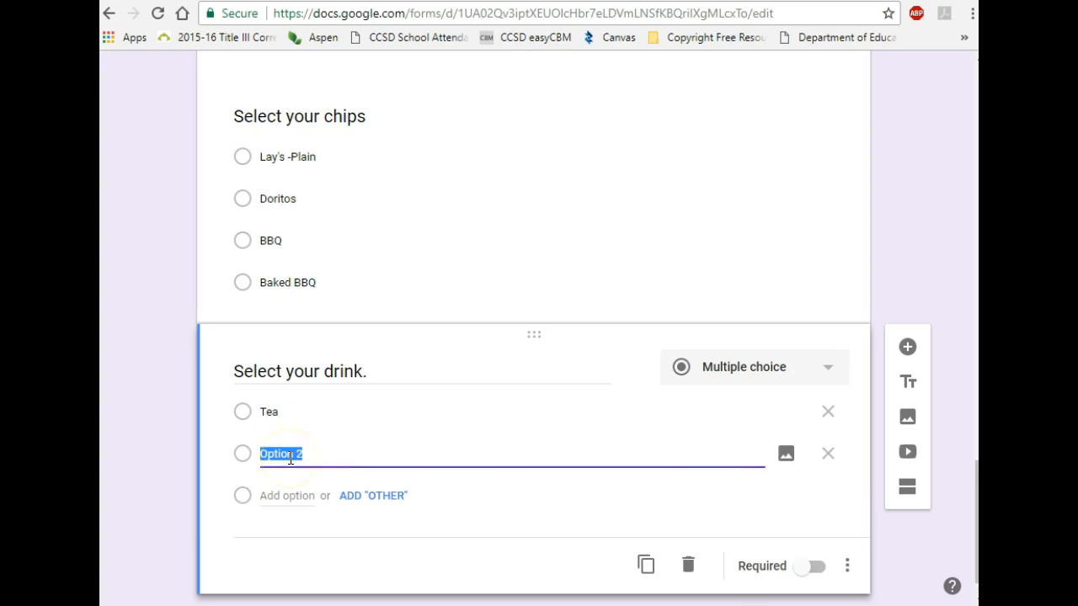
pyautogui.write('Lemonade')
pyautogui.click(301, 496)
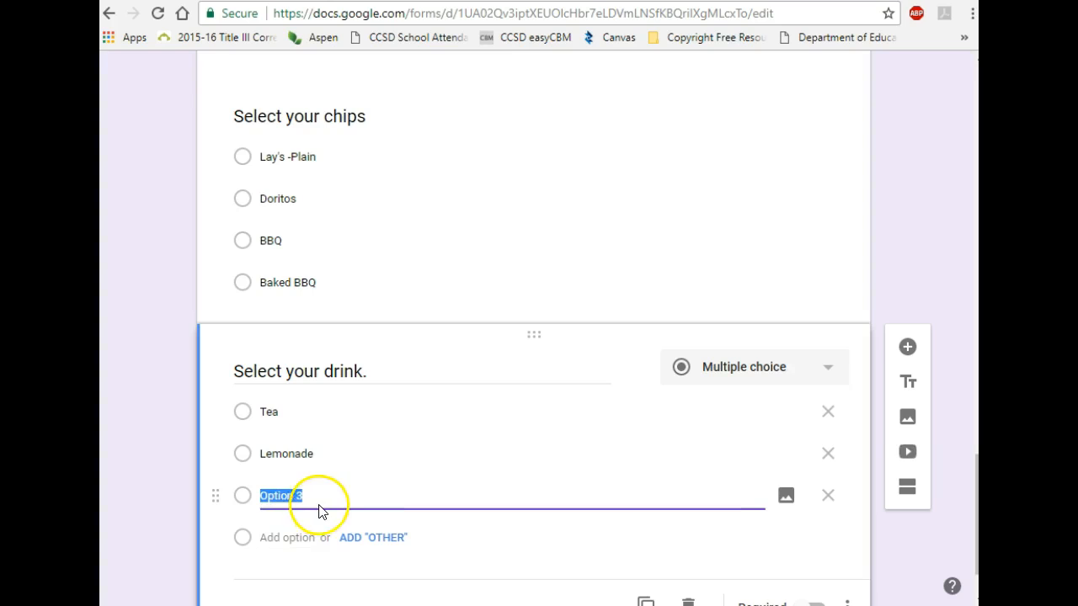
pyautogui.write('Coke')
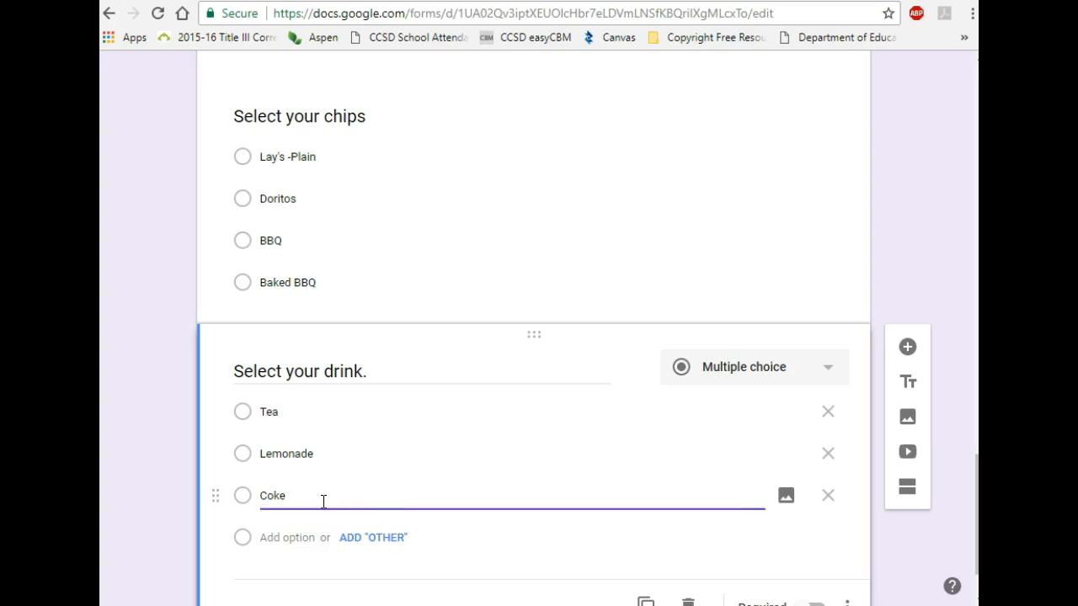
pyautogui.scroll(-1, 389, 546)
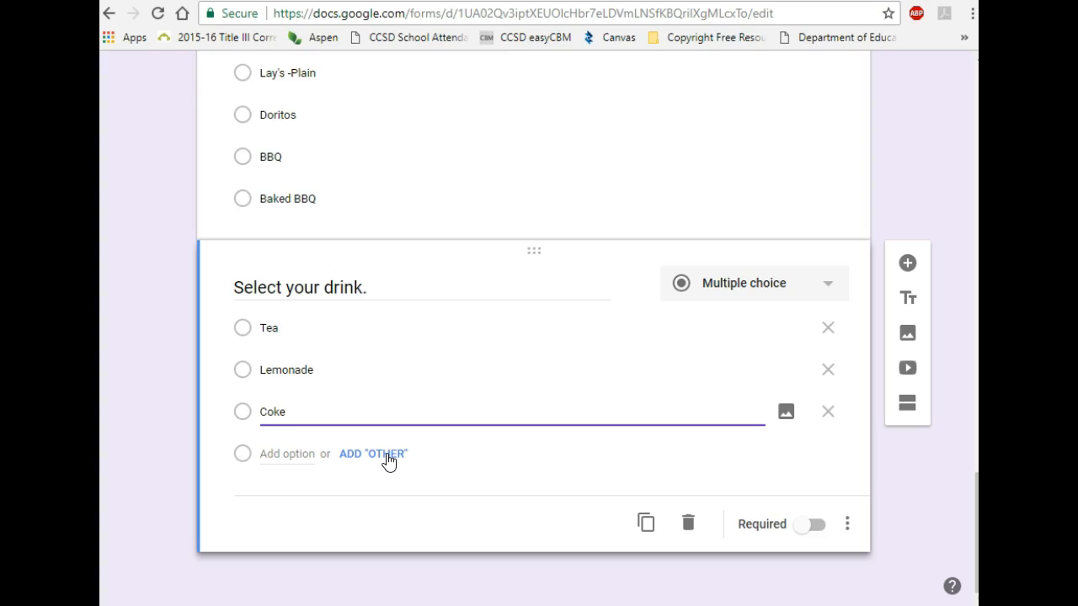
pyautogui.click(388, 460)
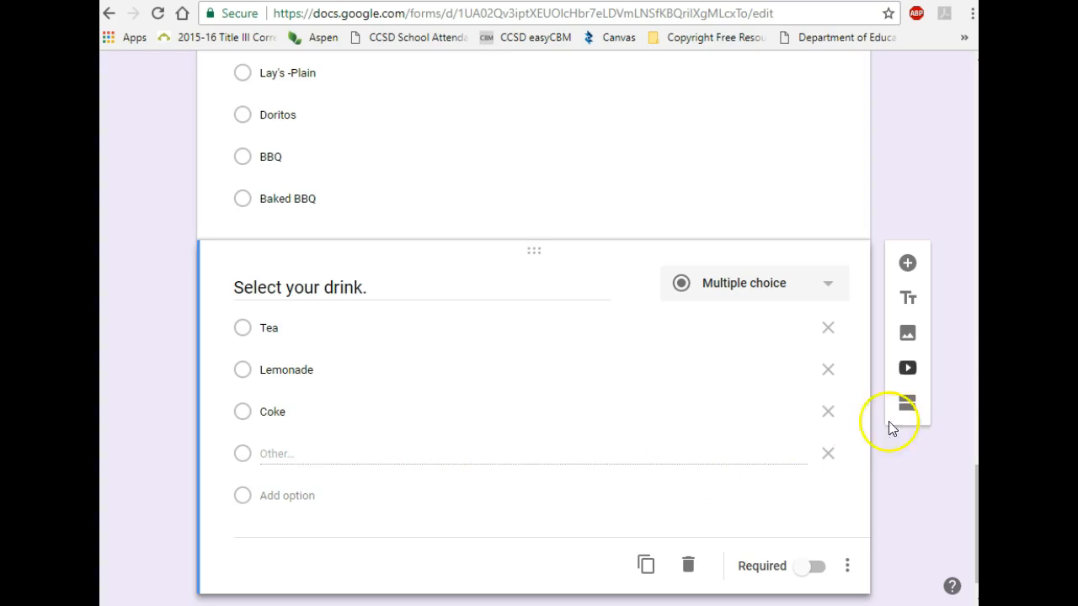
pyautogui.scroll(-1, 910, 267)
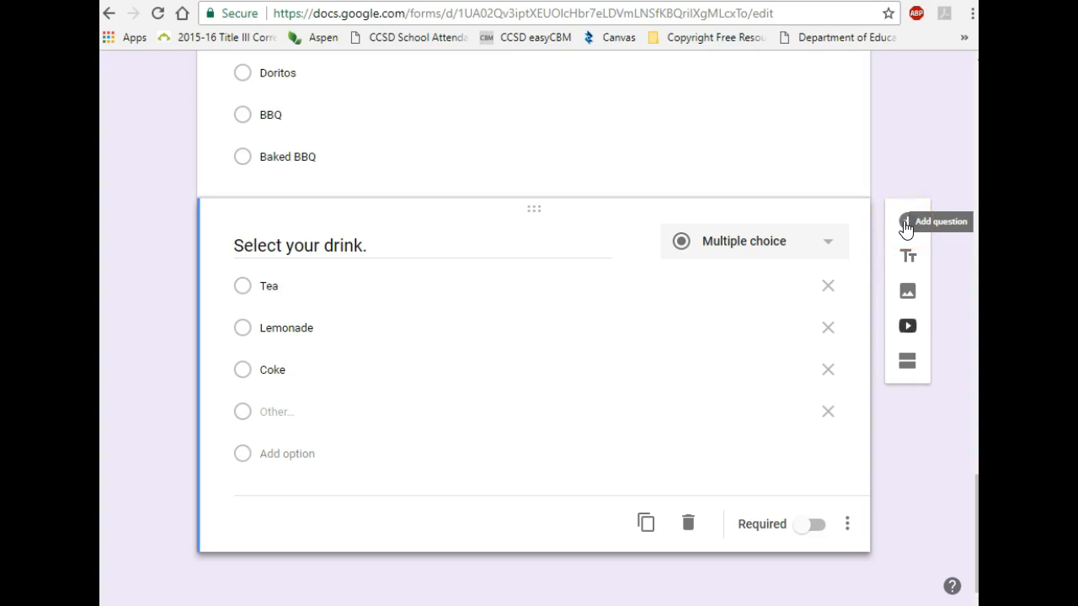
pyautogui.click(906, 225)
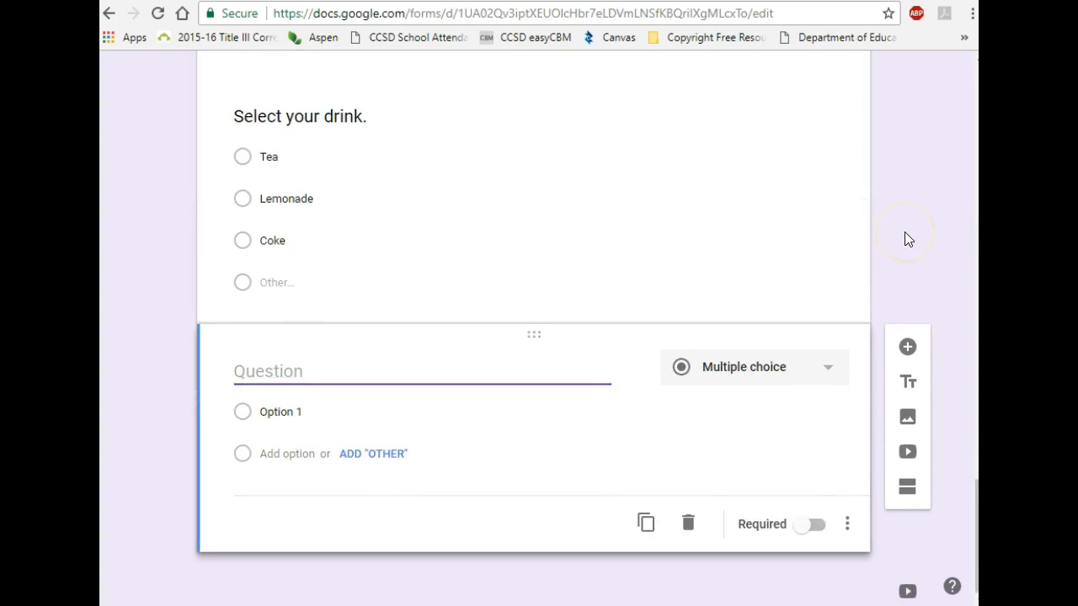
# Step: Change the new question's type to Checkboxes and start on its title
pyautogui.click(830, 379)
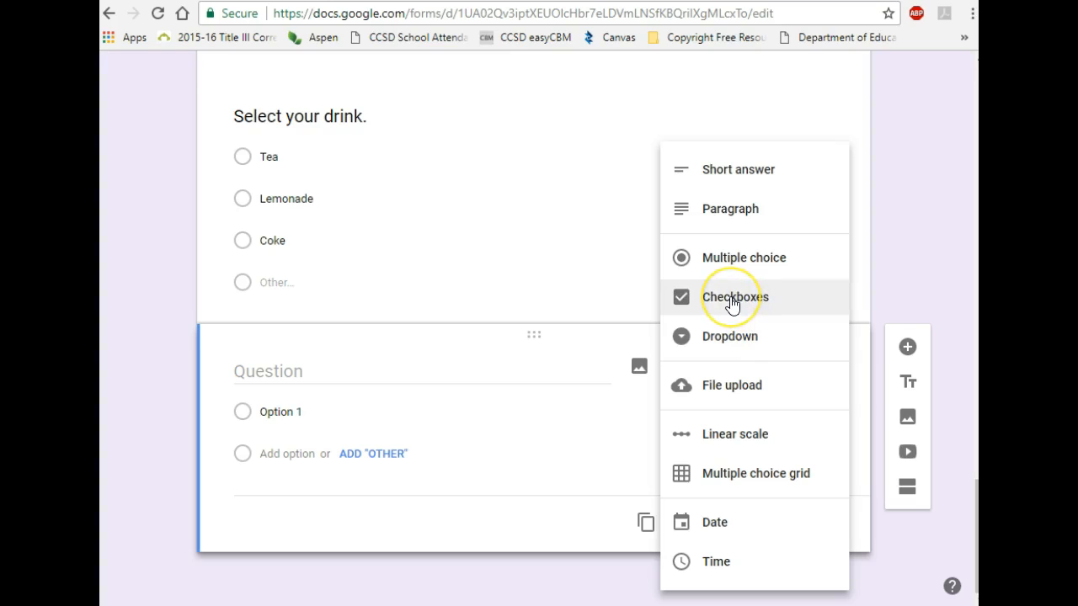
pyautogui.click(732, 305)
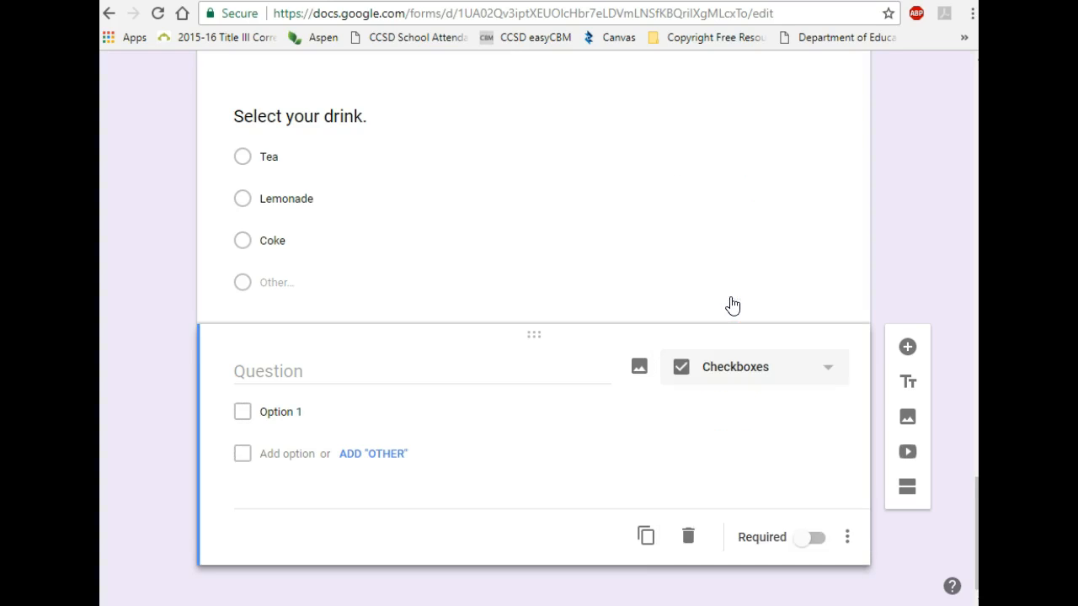
pyautogui.click(287, 377)
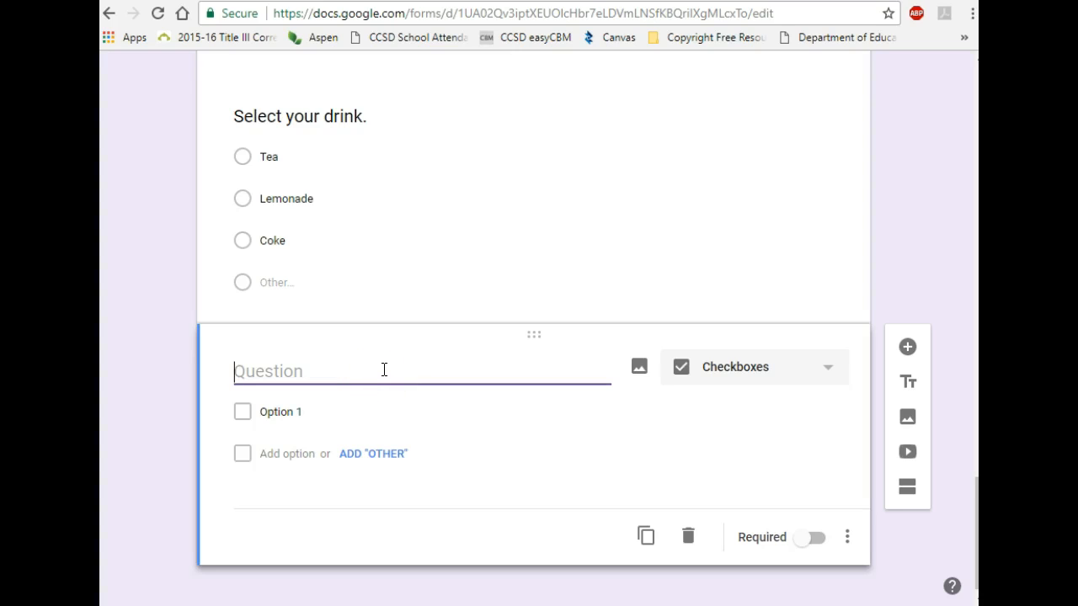
# Step: Make the 'Select your chips' question required
pyautogui.scroll(3, 631, 265)
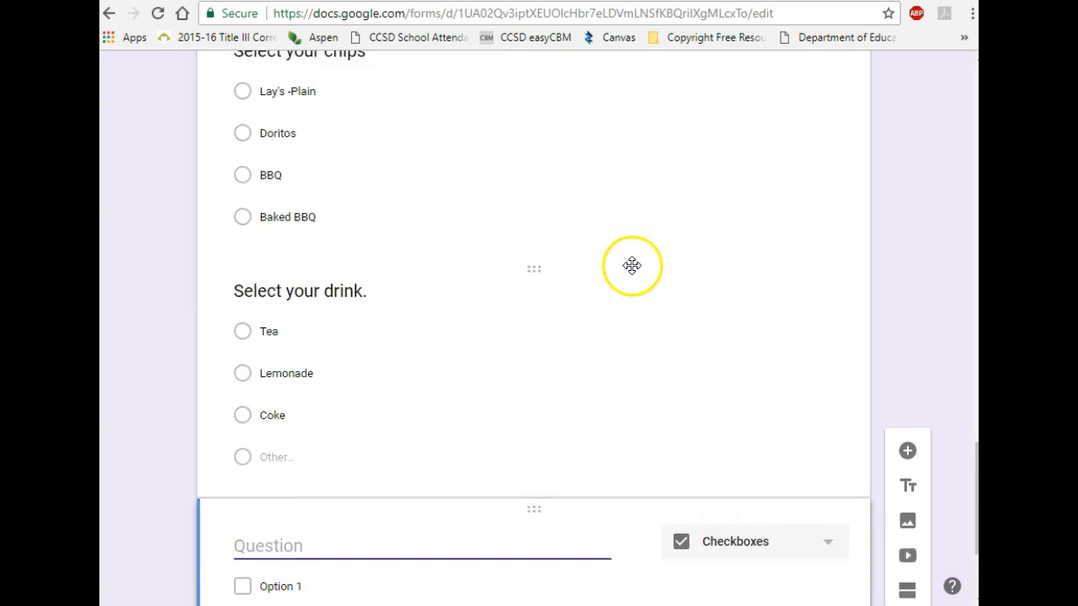
pyautogui.scroll(2, 631, 262)
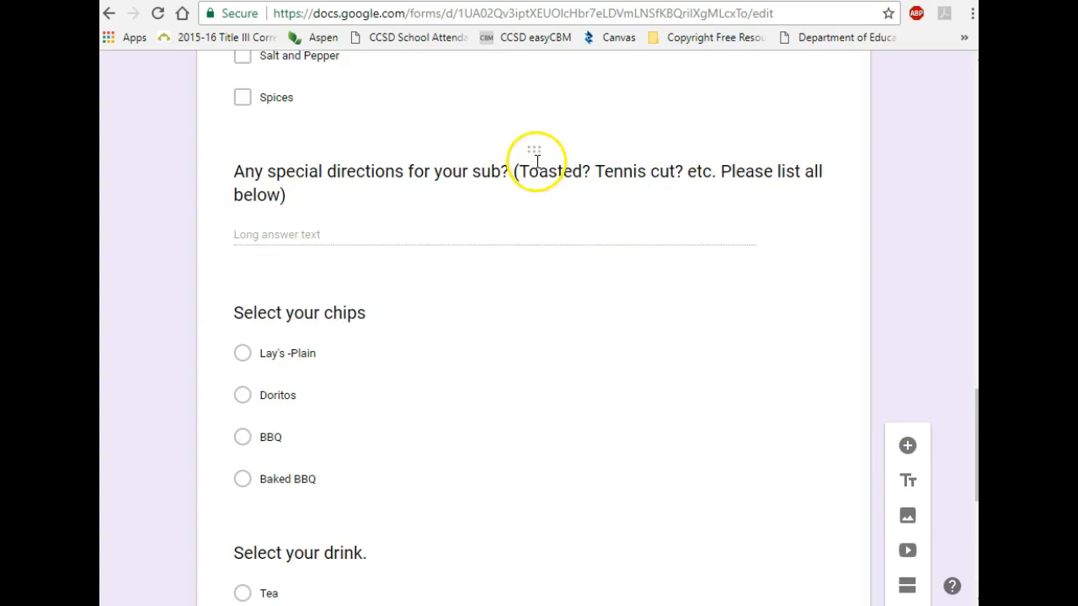
pyautogui.click(613, 192)
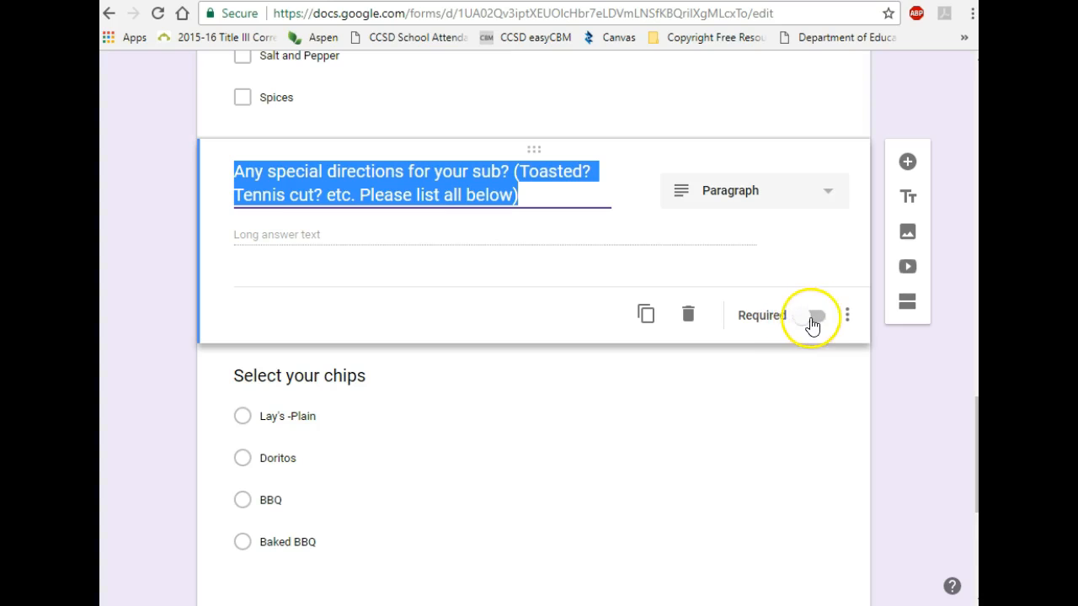
pyautogui.scroll(-2, 797, 324)
pyautogui.click(483, 330)
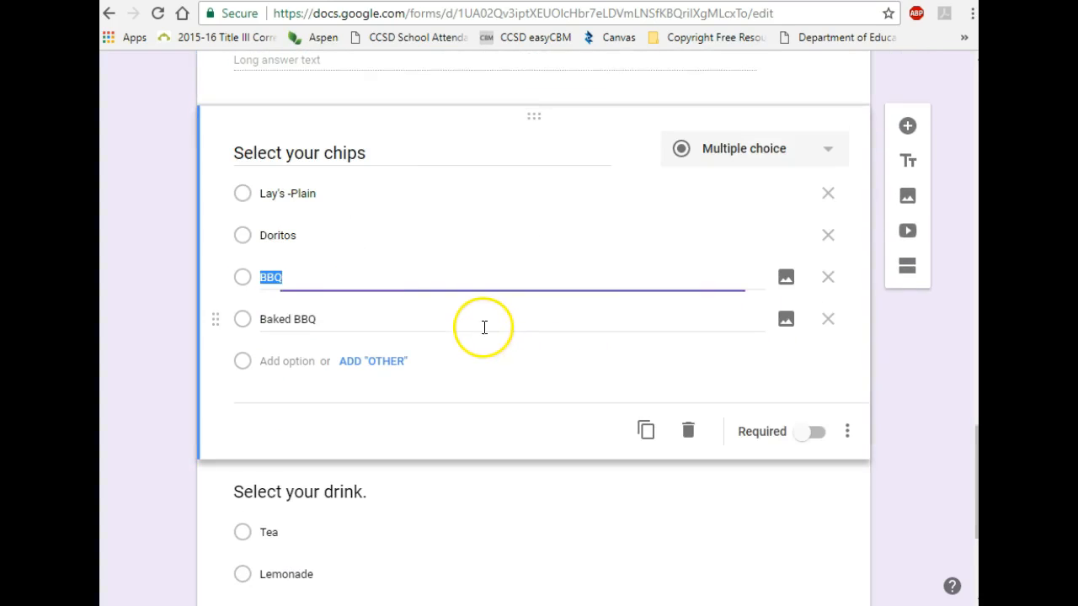
pyautogui.click(811, 436)
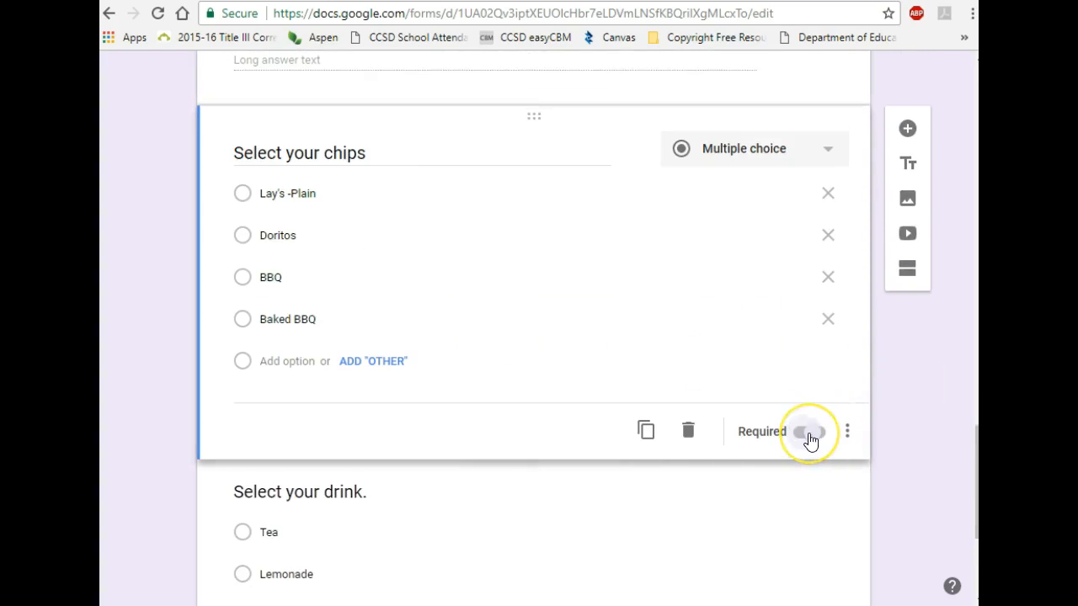
# Step: Make the 'Select your drink.' question required, then select the blank checkbox question
pyautogui.scroll(-3, 809, 441)
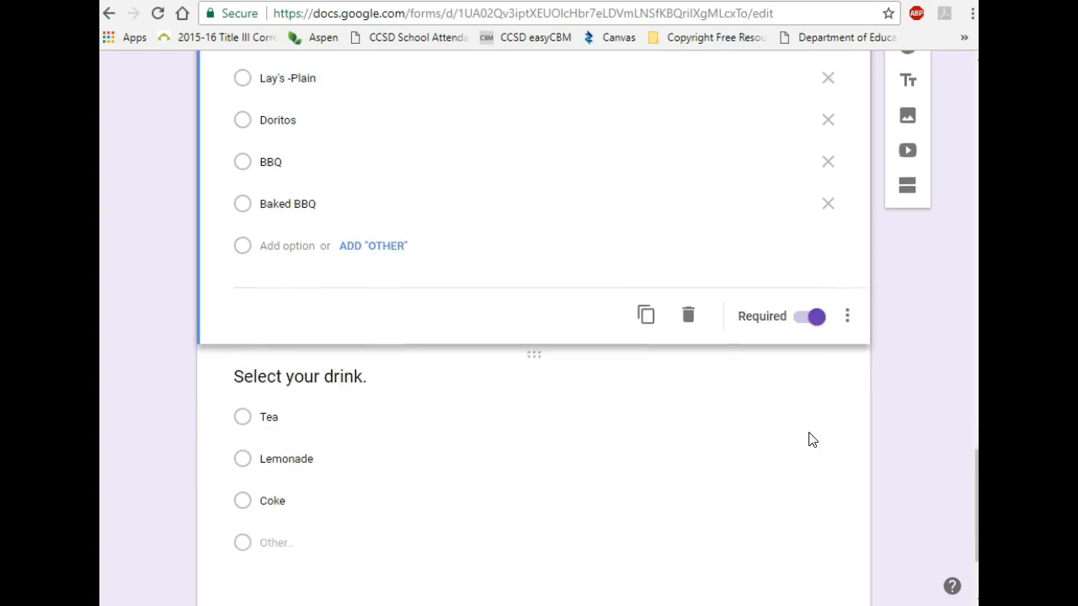
pyautogui.click(651, 428)
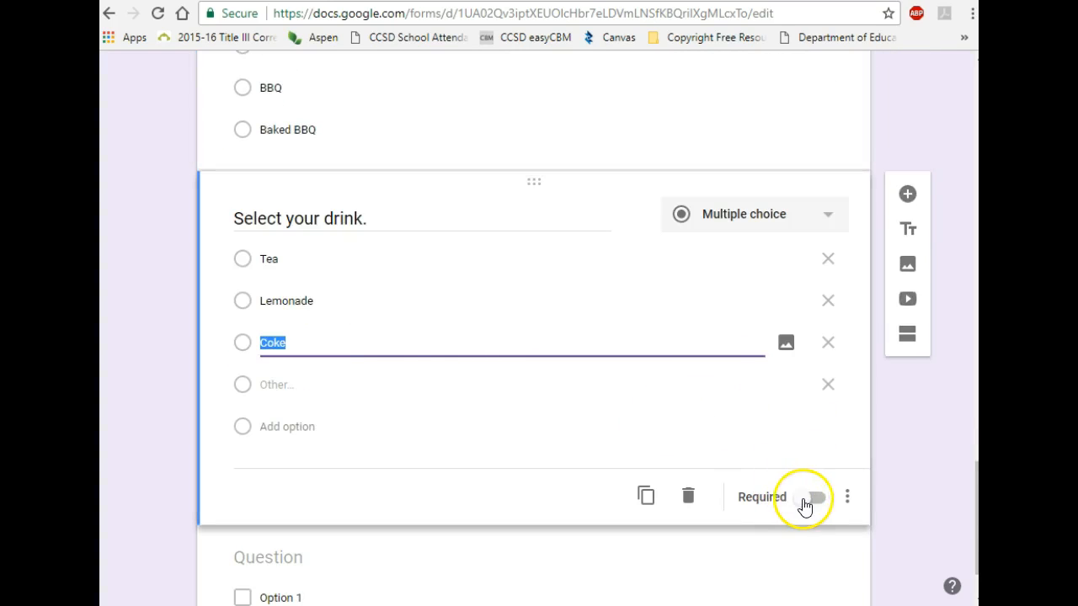
pyautogui.click(810, 499)
pyautogui.scroll(-1, 811, 500)
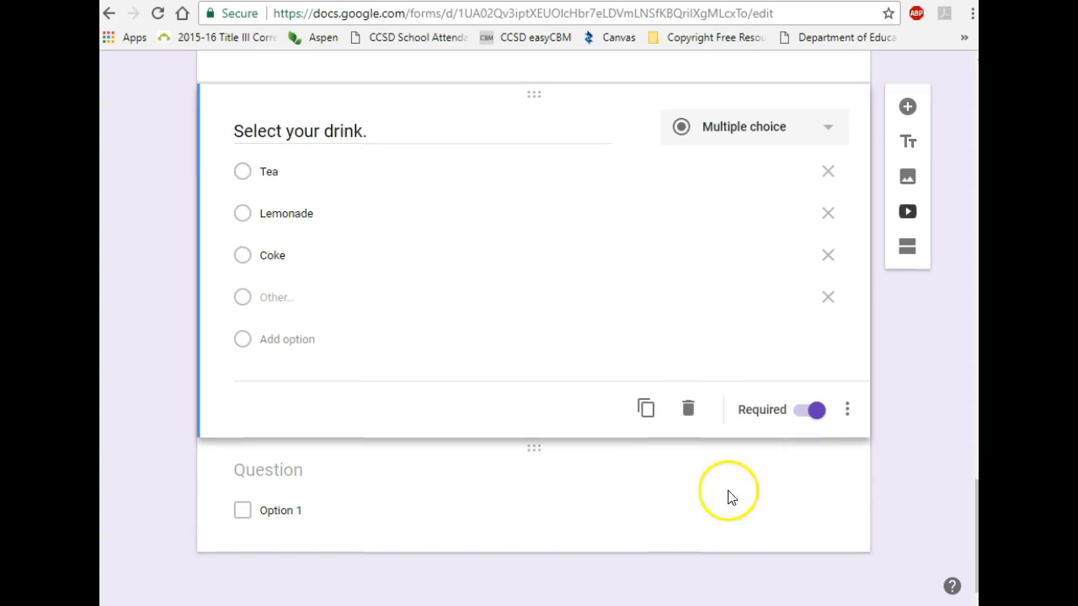
pyautogui.click(561, 524)
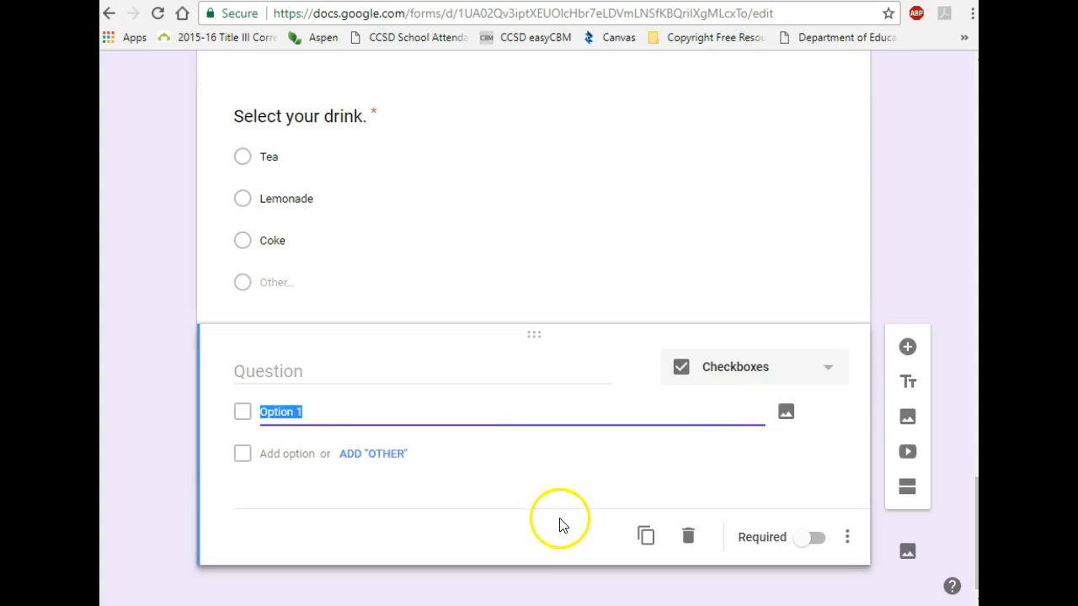
# Step: Title the checkbox question 'Optional Upgrades'
pyautogui.click(332, 373)
pyautogui.write('Op')
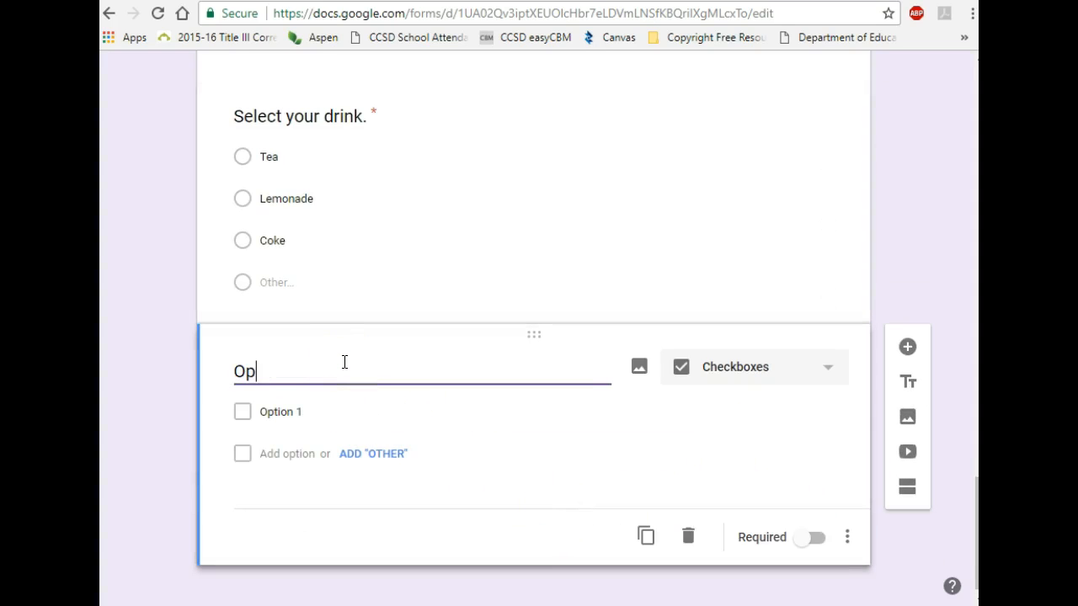
pyautogui.write('tional Upgrades')
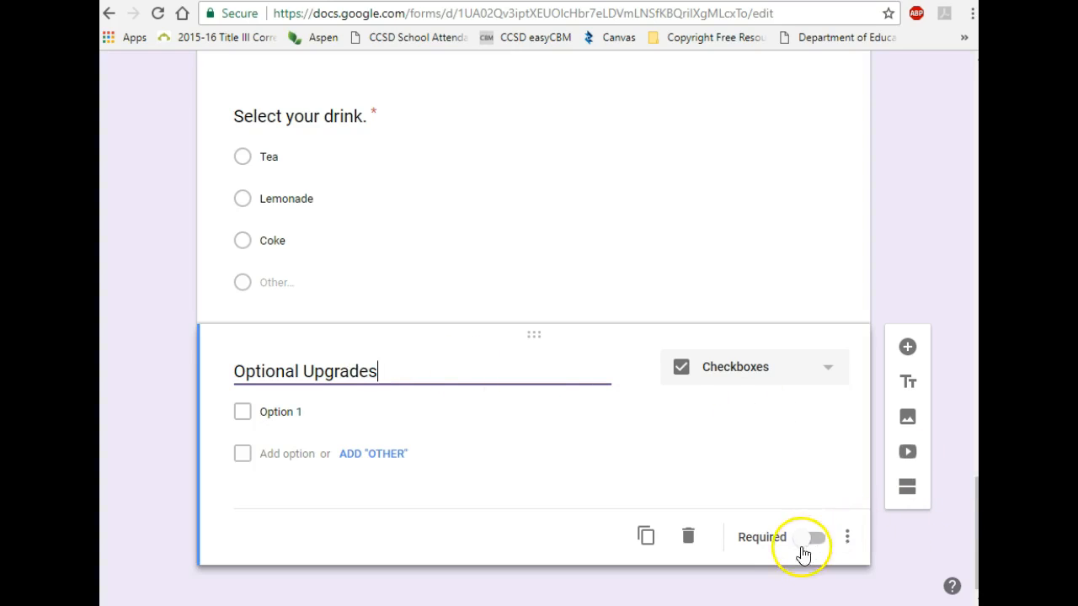
# Step: Set the first option to 'Large drink 32 oz - $1.00'
pyautogui.click(278, 413)
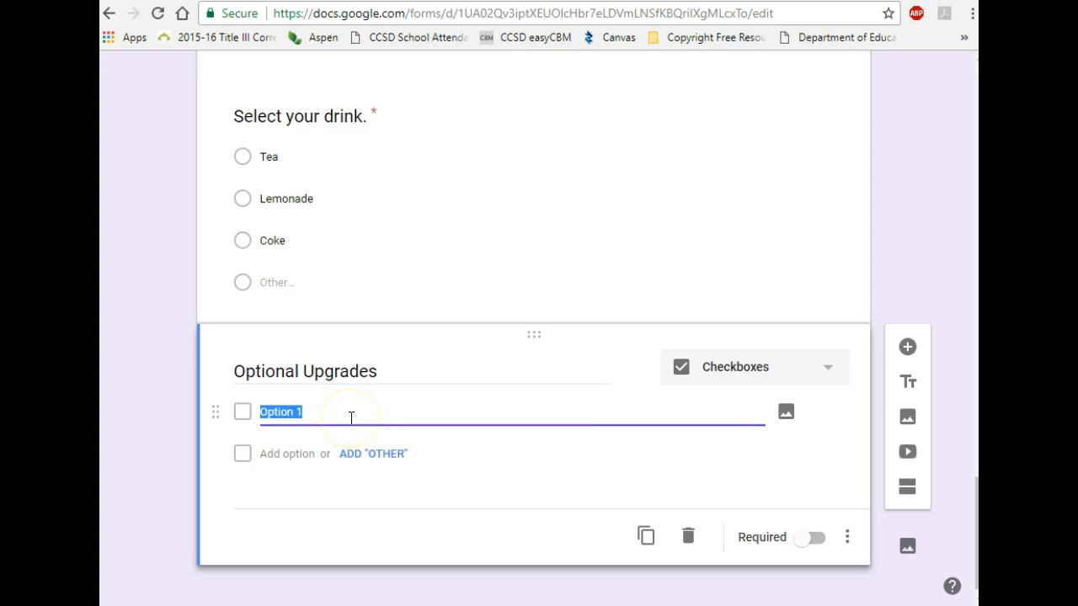
pyautogui.press('BackSpace')
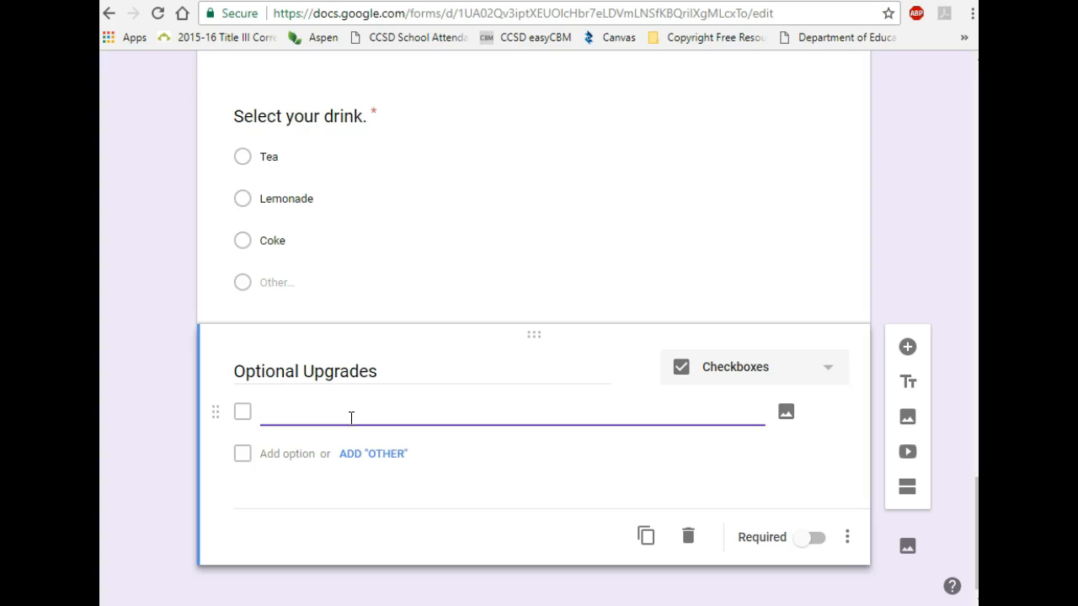
pyautogui.write('drink 32 oz')
pyautogui.write('- $')
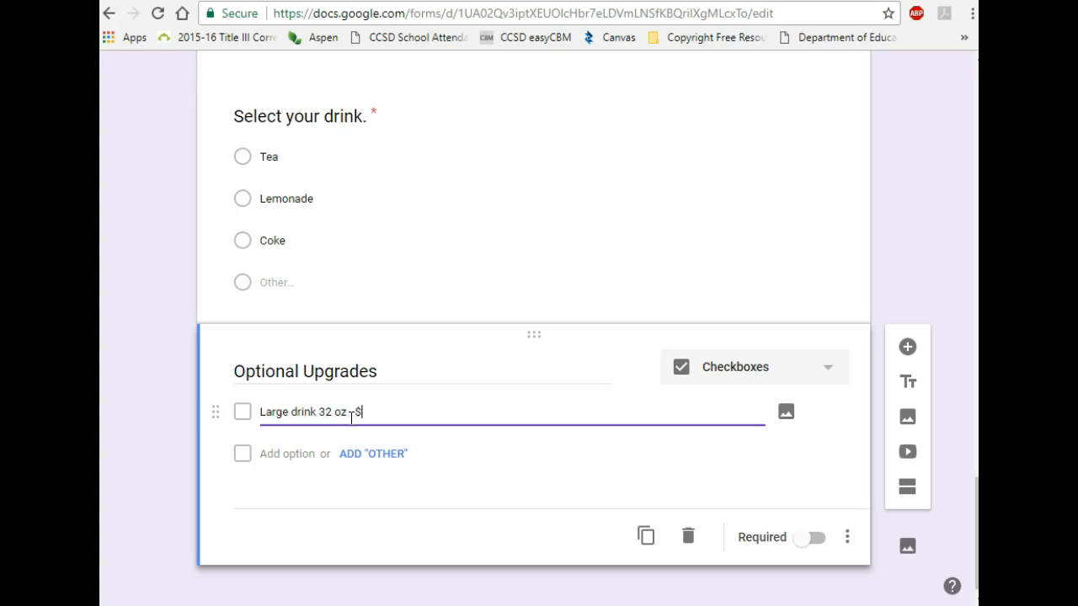
pyautogui.write('1.00')
# Step: Add the options 'Add cookie $1.00' and 'Make sub foot-long $1.00'
pyautogui.click(284, 455)
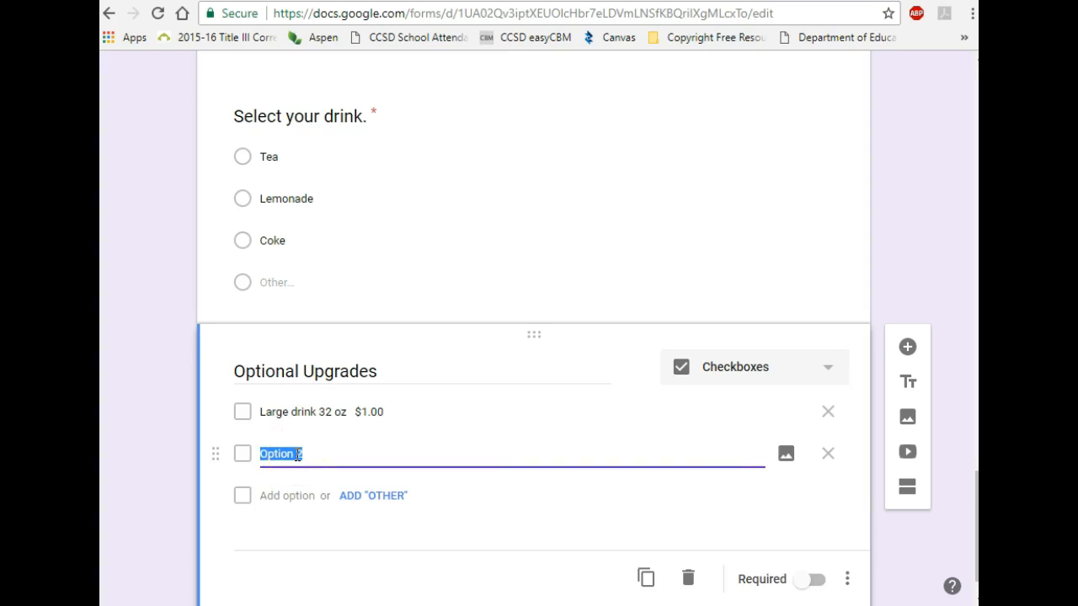
pyautogui.write('Add cookie')
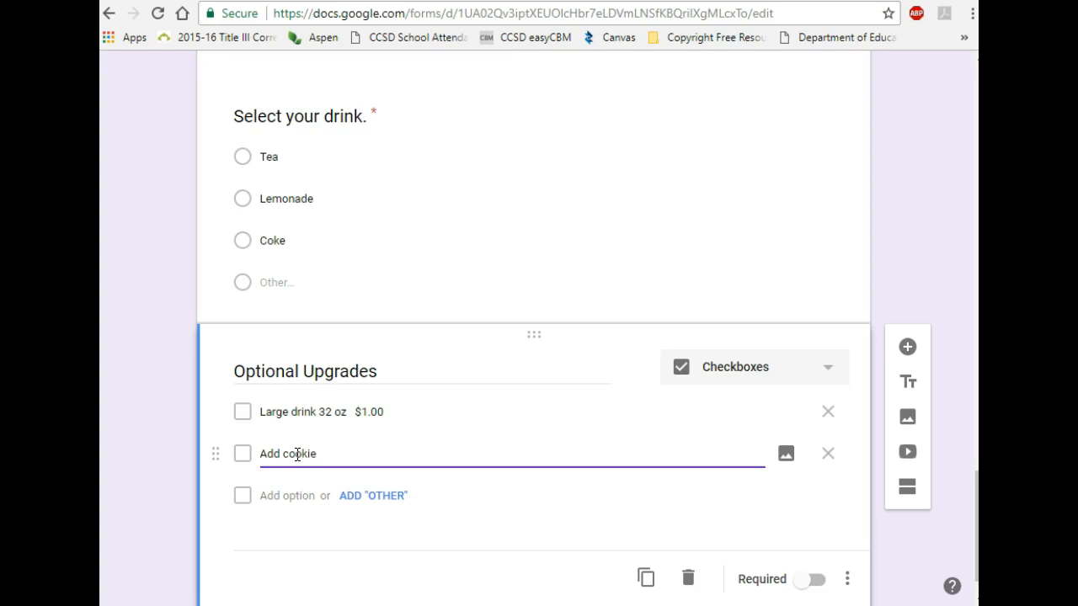
pyautogui.write('  $1.00')
pyautogui.click(310, 455)
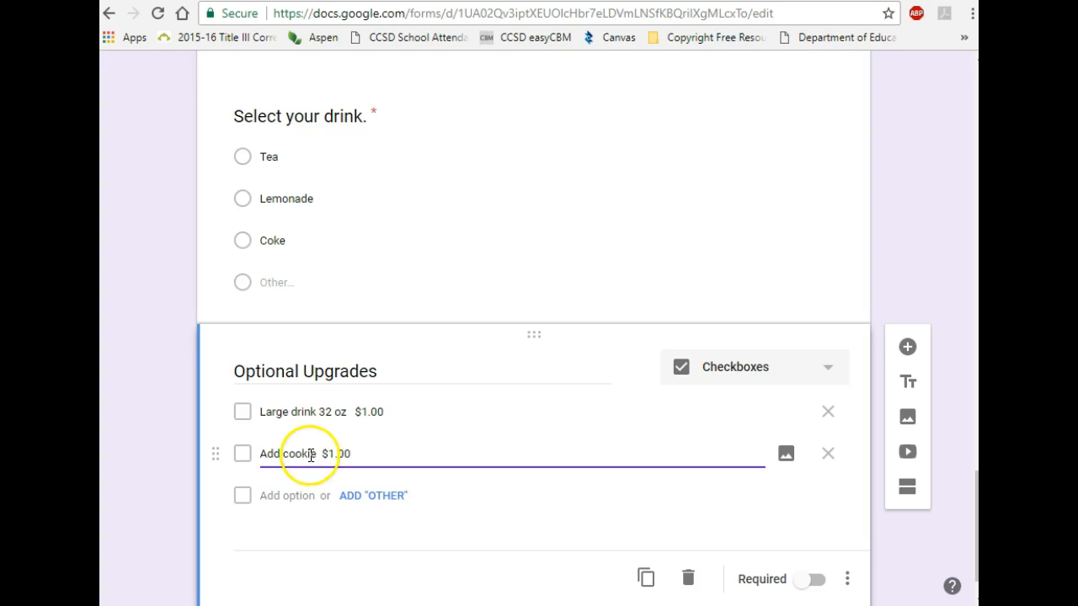
pyautogui.click(289, 497)
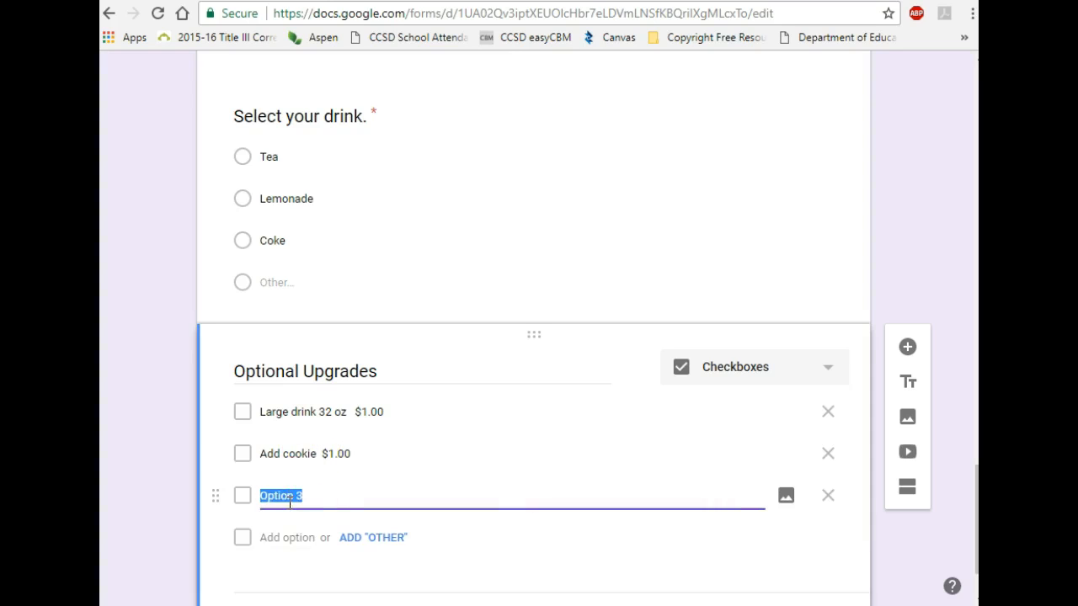
pyautogui.press('BackSpace')
pyautogui.write('Make sub footlong')
pyautogui.press('BackSpace')
pyautogui.press('BackSpace')
pyautogui.press('BackSpace')
pyautogui.press('BackSpace')
pyautogui.write('-long  $1.00')
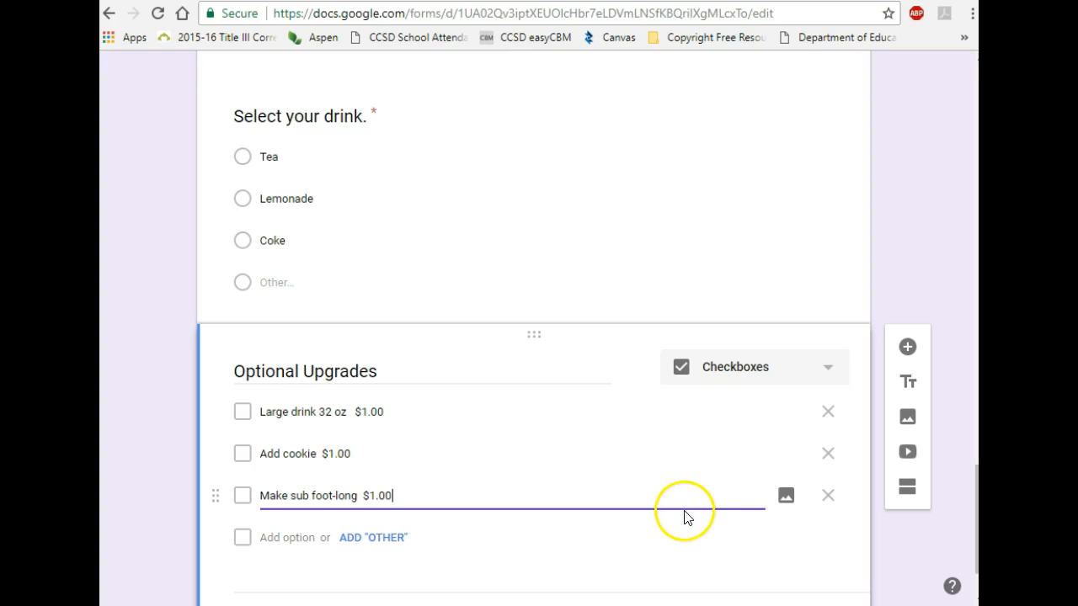
pyautogui.scroll(-1, 684, 517)
pyautogui.scroll(-1, 684, 517)
pyautogui.click(475, 539)
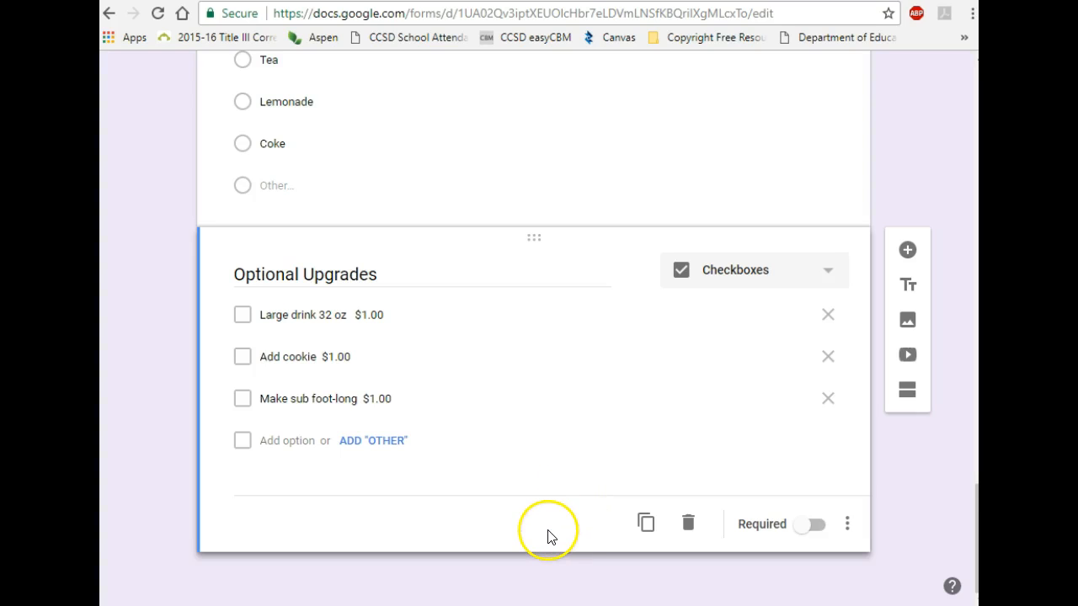
# Step: Add a Paragraph question titled 'Delivery Instructions' below Optional Upgrades
pyautogui.click(909, 251)
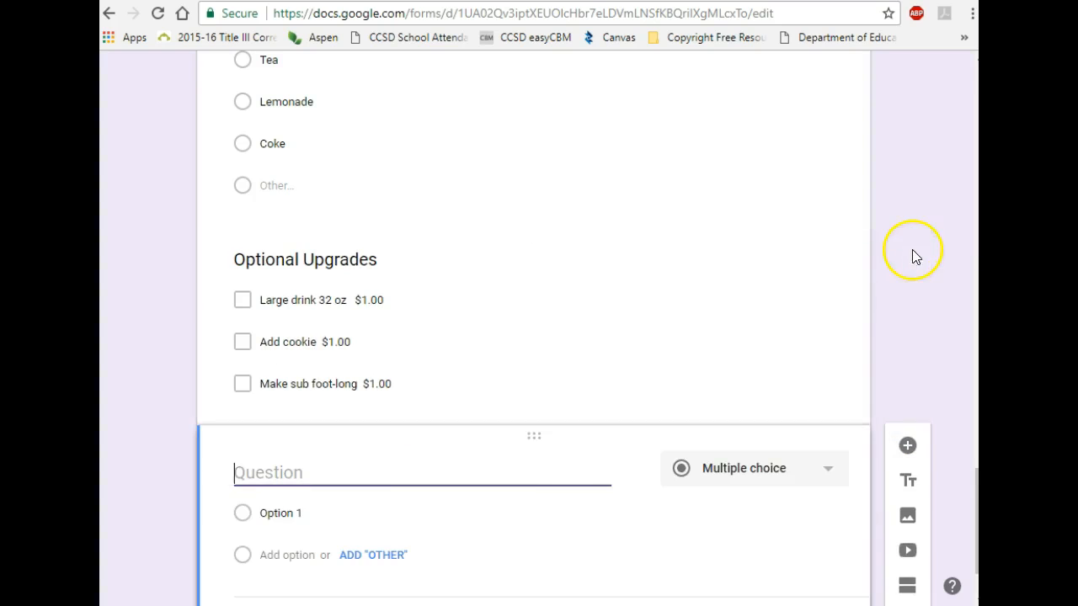
pyautogui.click(797, 393)
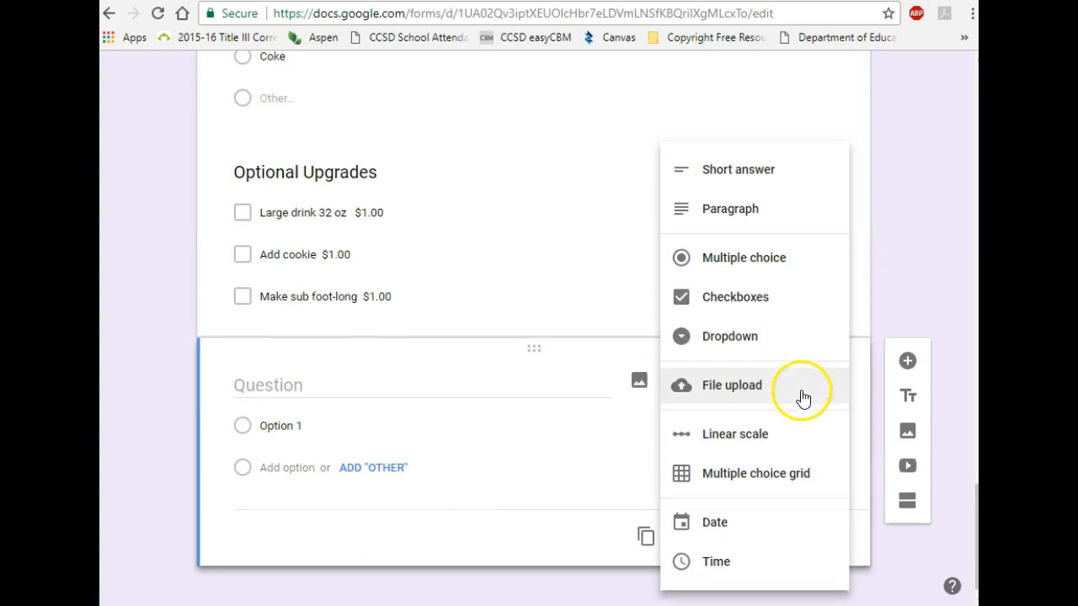
pyautogui.click(788, 210)
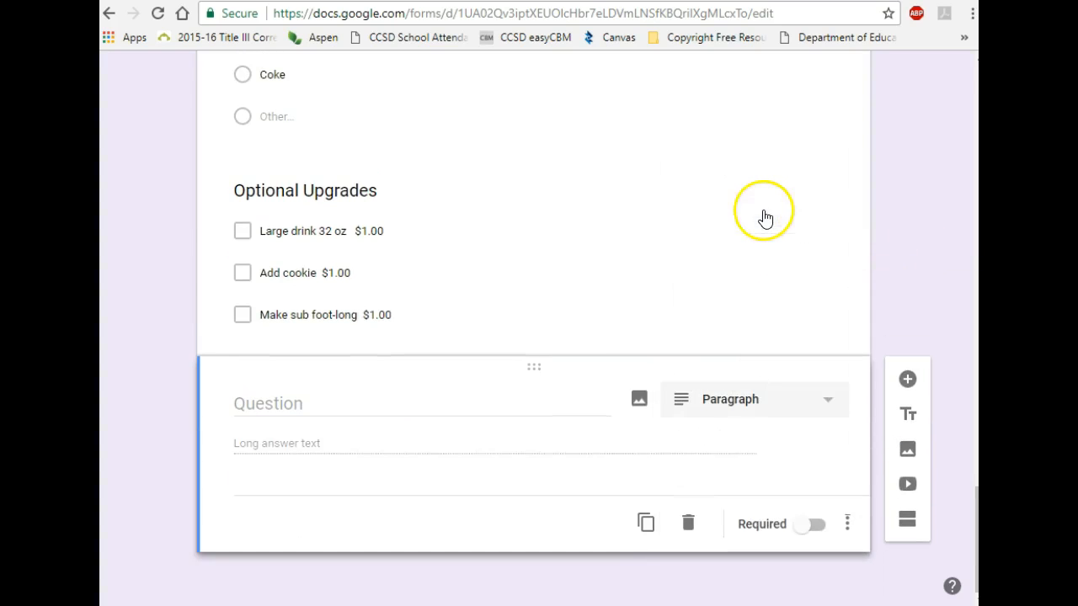
pyautogui.click(368, 402)
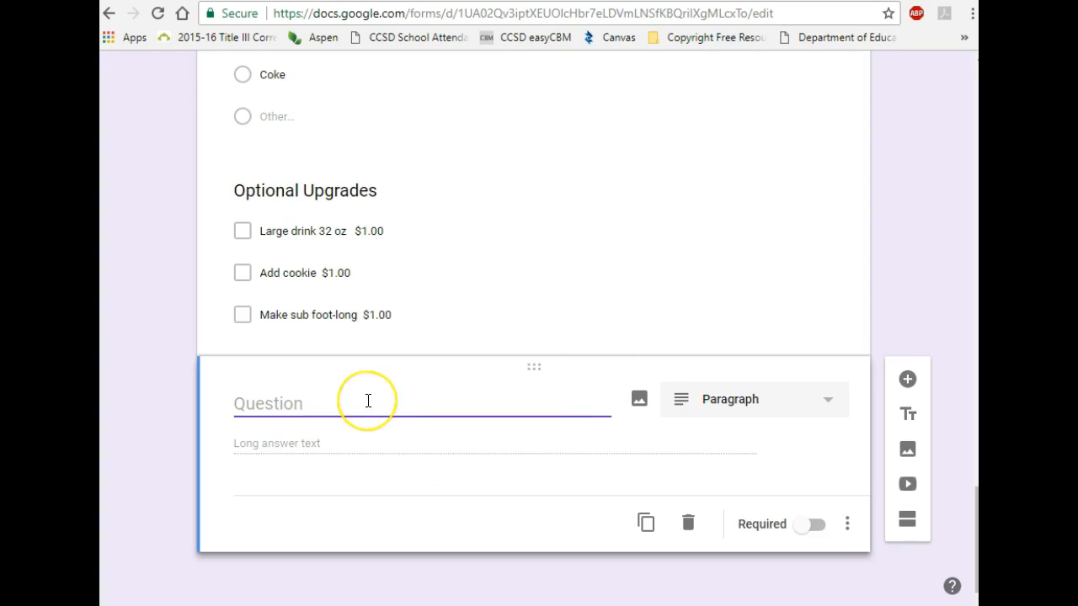
pyautogui.write('Delivery Instructions')
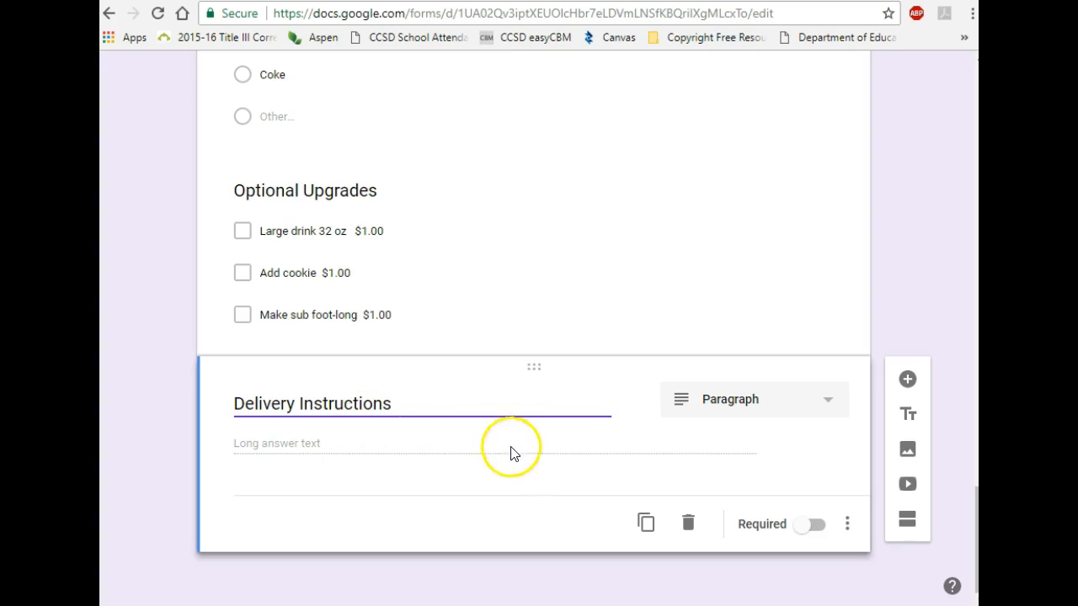
pyautogui.click(480, 472)
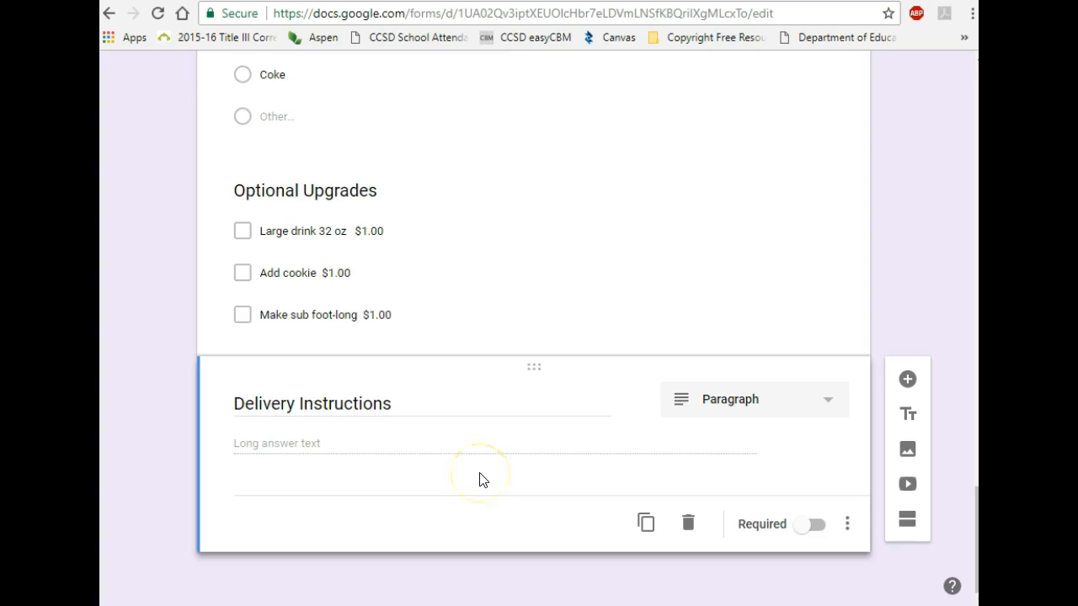
pyautogui.click(511, 472)
# Step: Scroll back up to the Sub Sandwich Order form header
pyautogui.scroll(4, 511, 497)
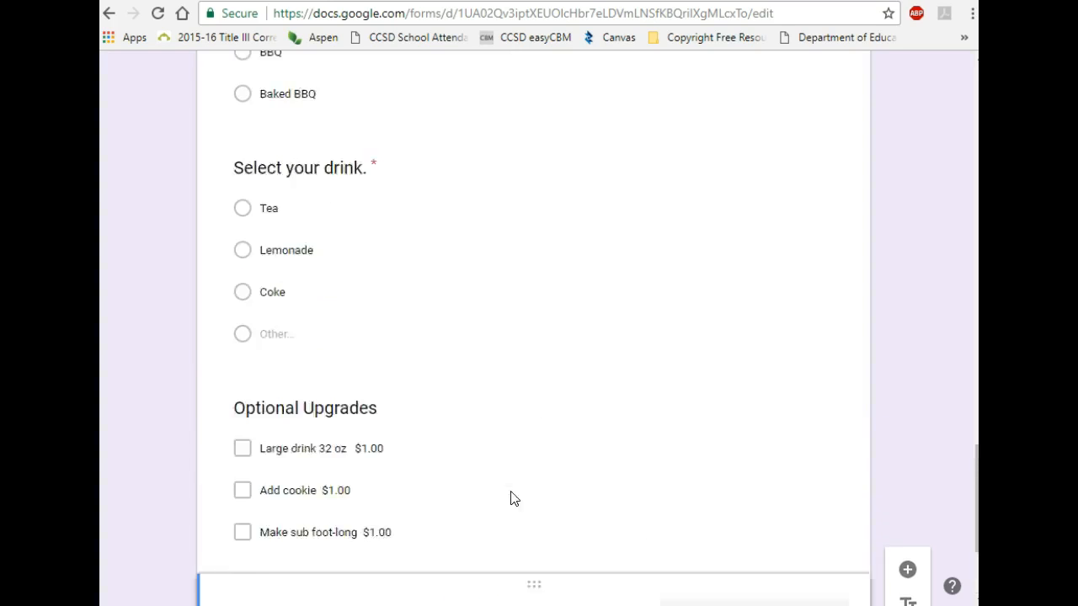
pyautogui.scroll(13, 516, 501)
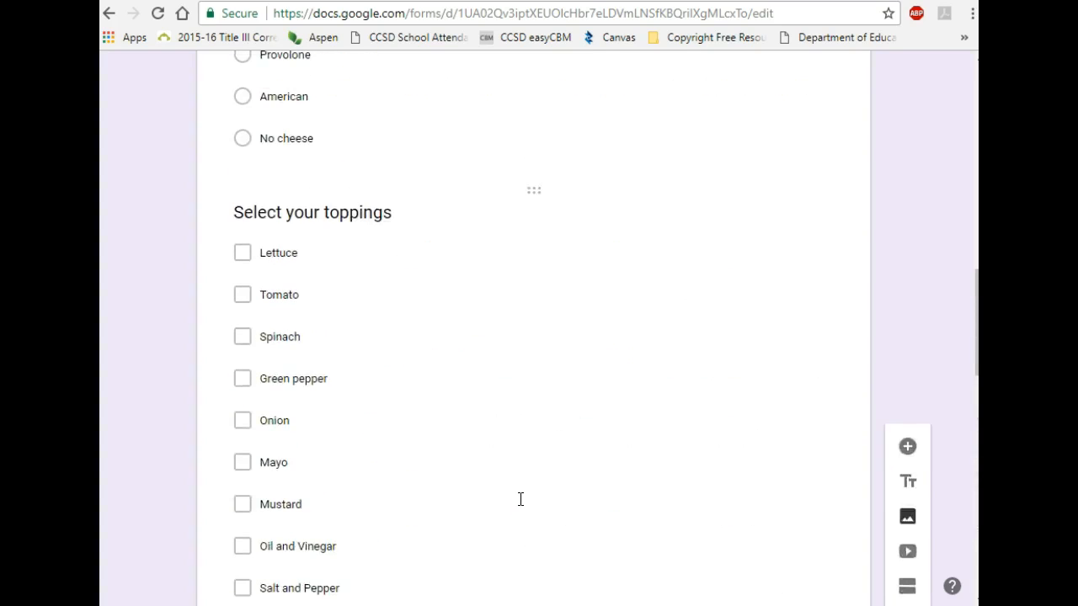
pyautogui.scroll(8, 522, 509)
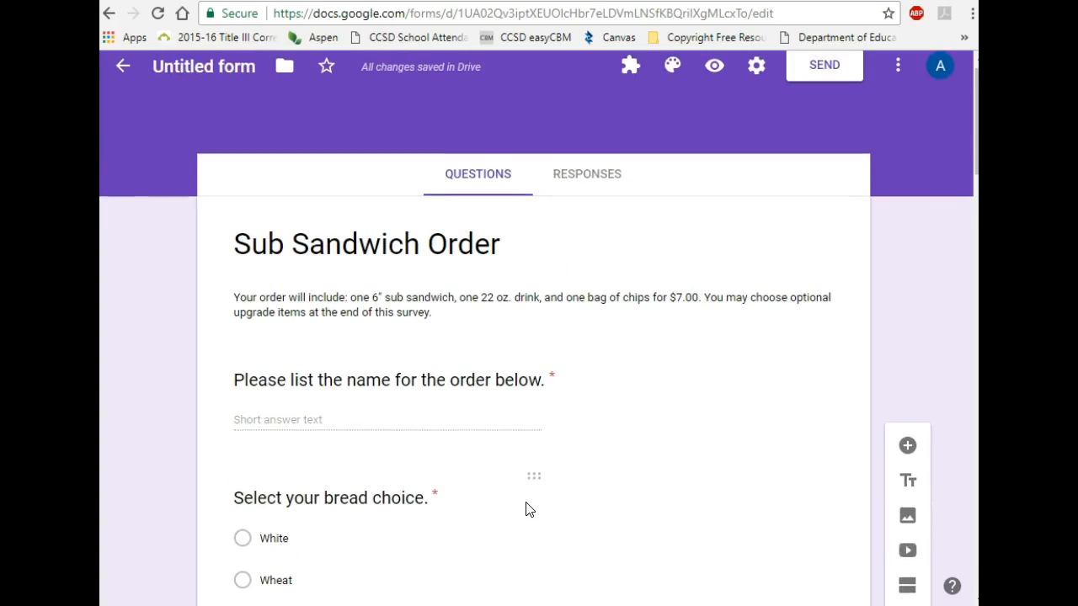
pyautogui.scroll(1, 528, 509)
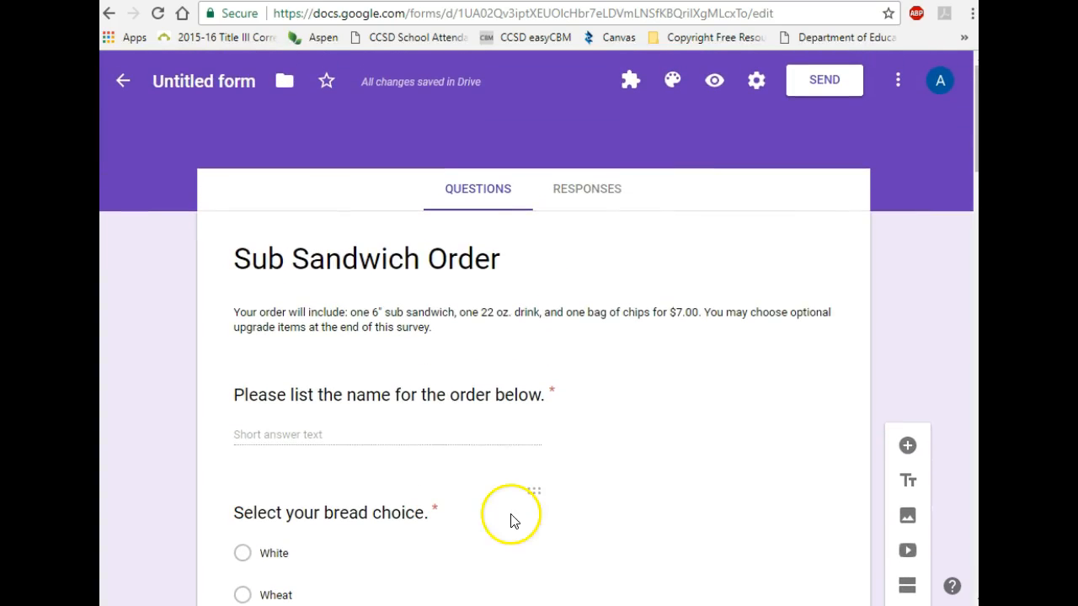